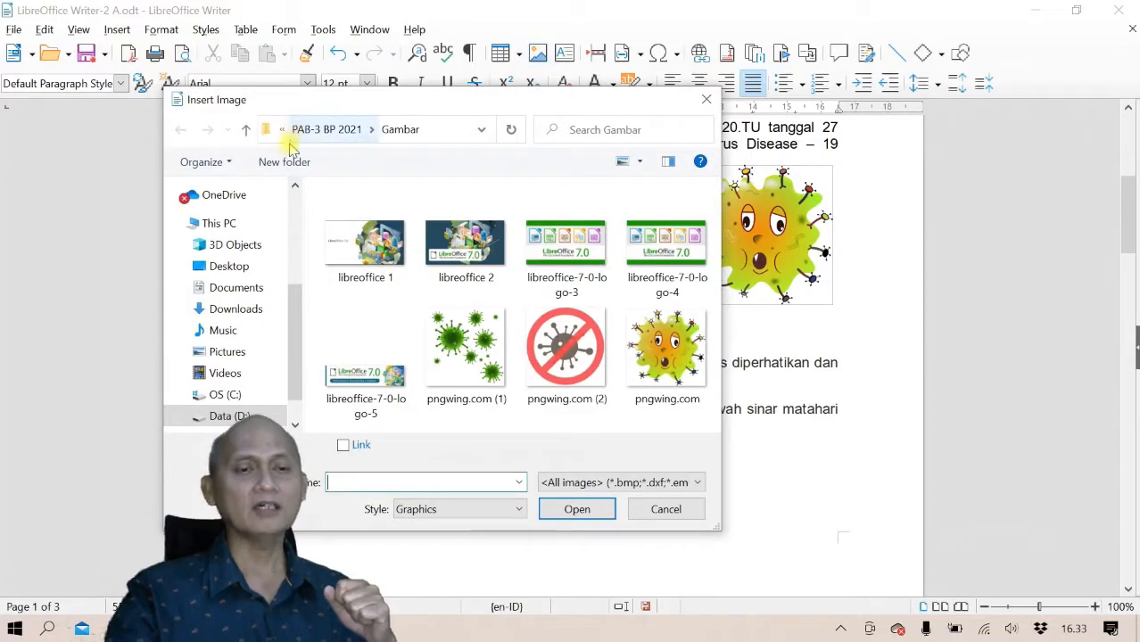
Cancel the image insertion and add an empty unnumbered line below list item 5 on page 2
click(662, 510)
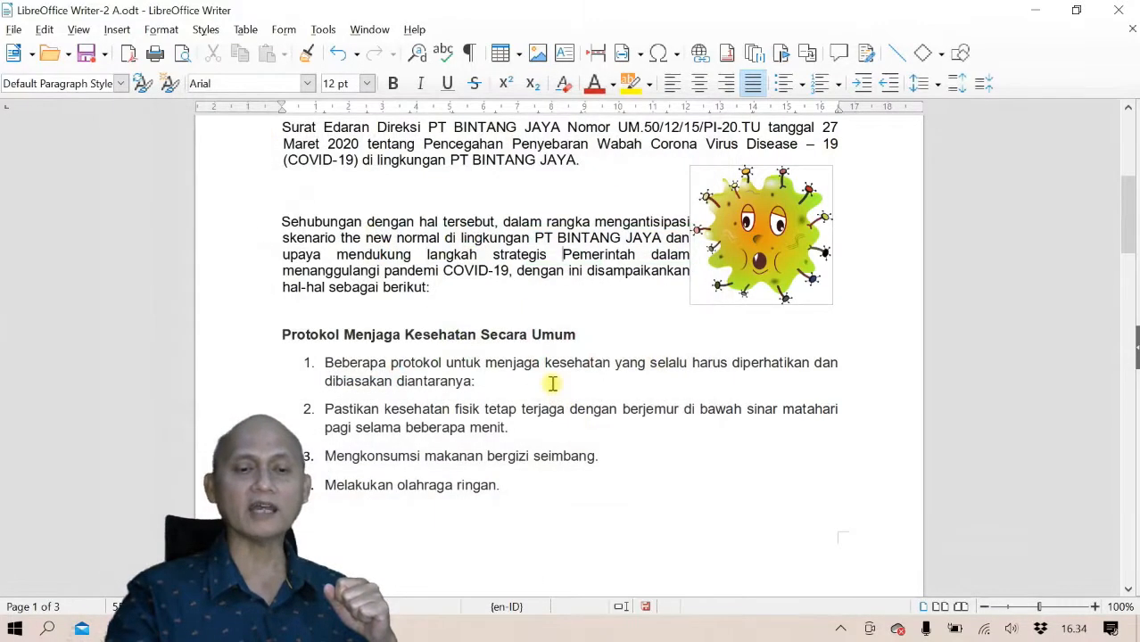
click(552, 383)
scroll(552, 383, down, 3)
scroll(552, 383, down, 7)
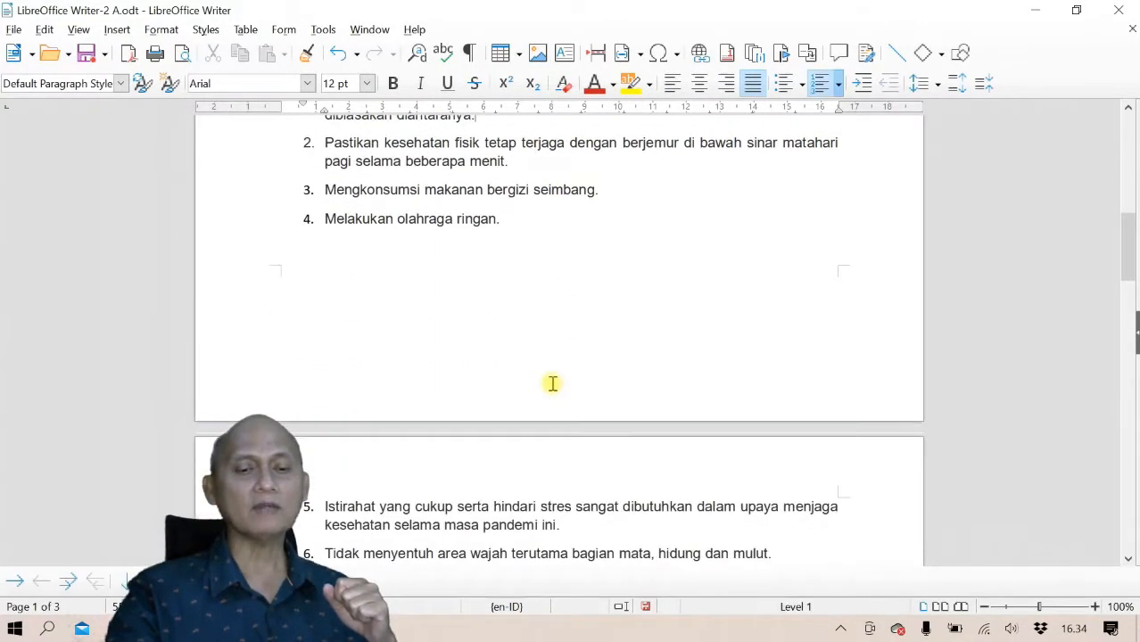
click(568, 347)
key(Return)
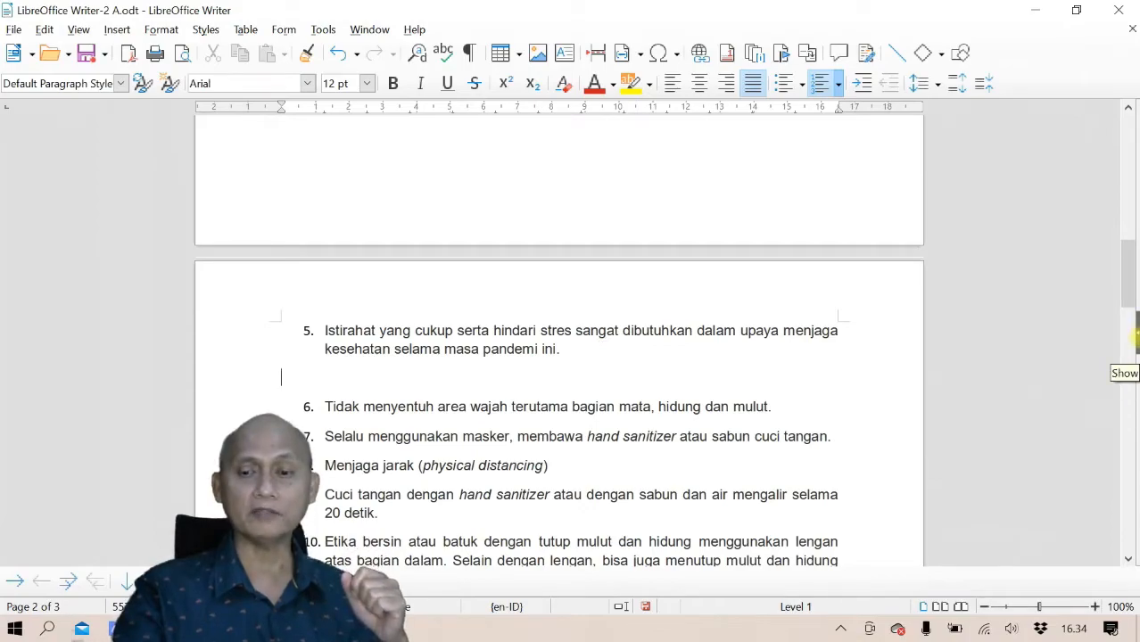
Show the sidebar, make it slightly narrower and display its Gallery
click(1135, 337)
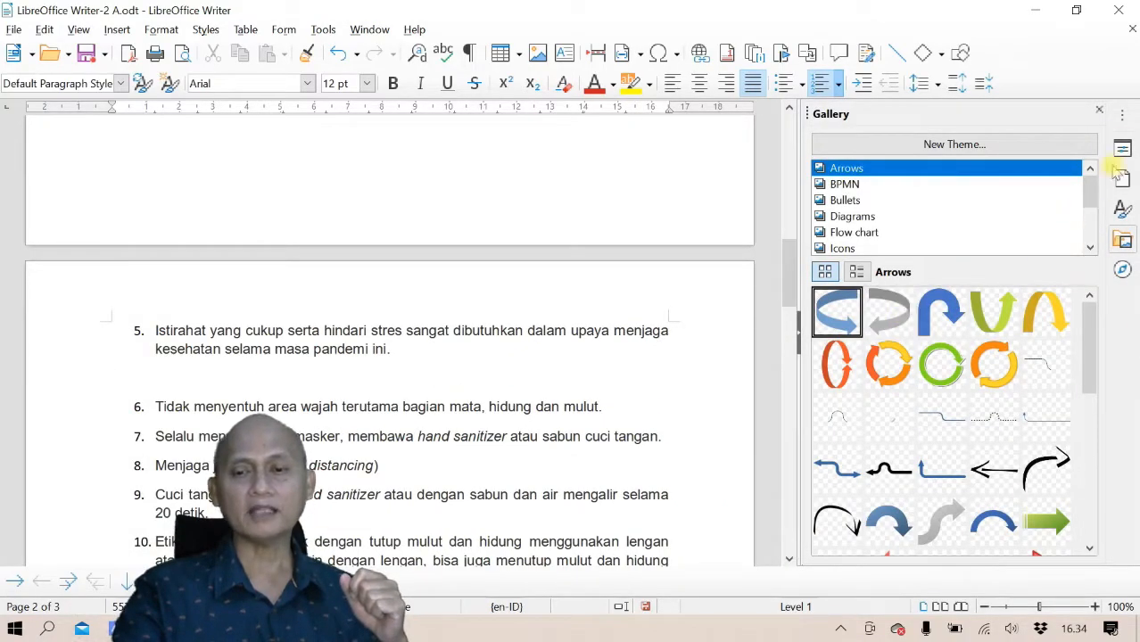
click(1123, 120)
click(1085, 146)
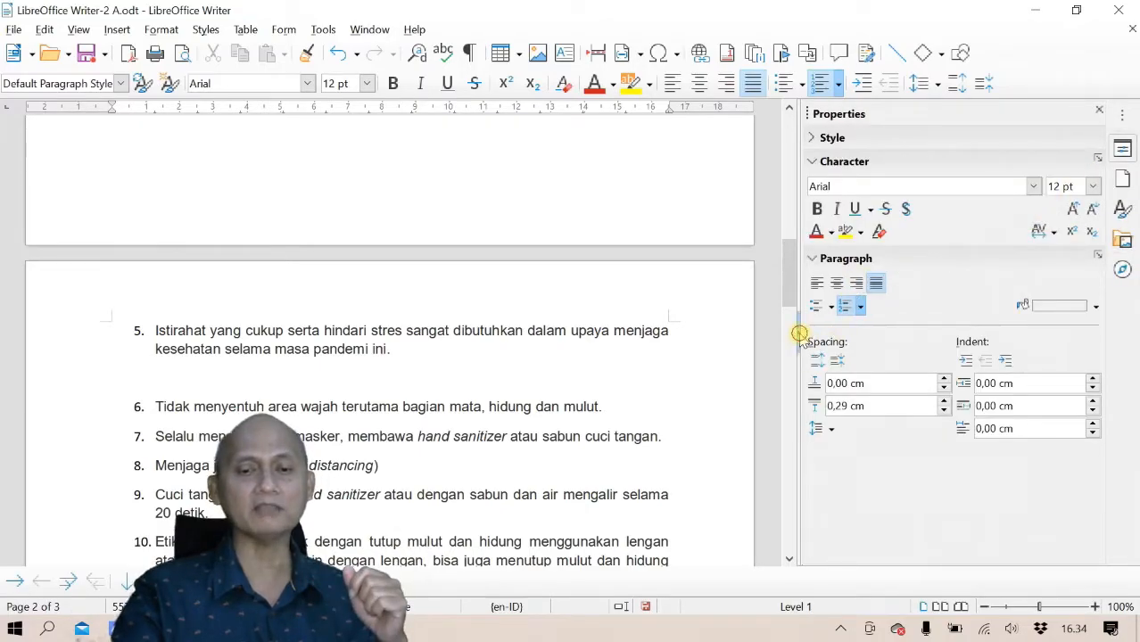
drag(799, 333, 814, 330)
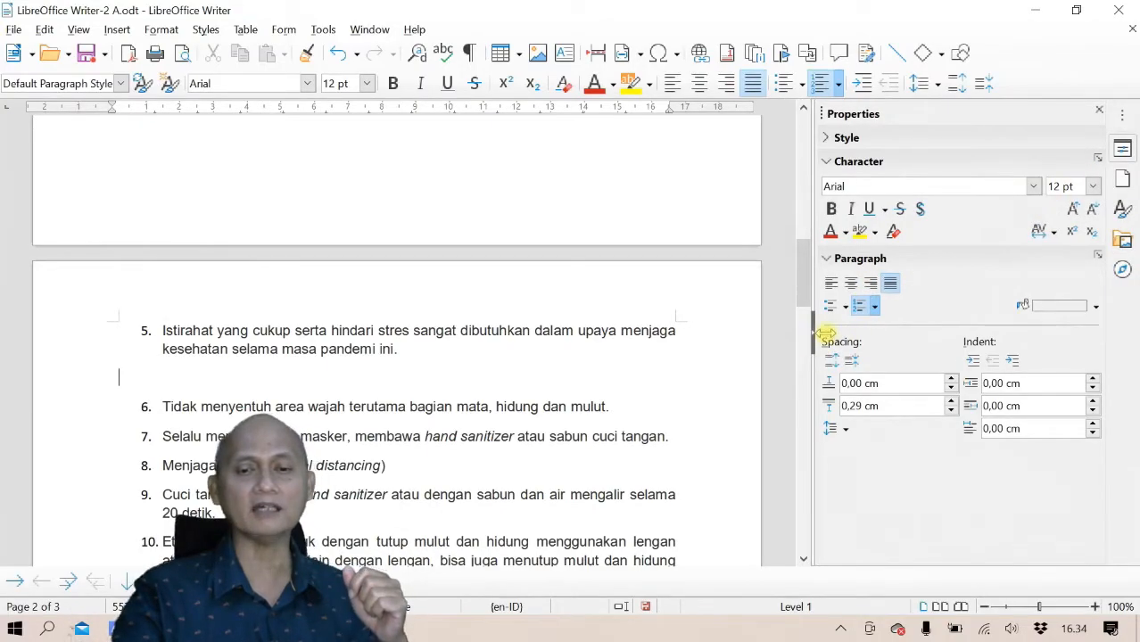
click(1120, 117)
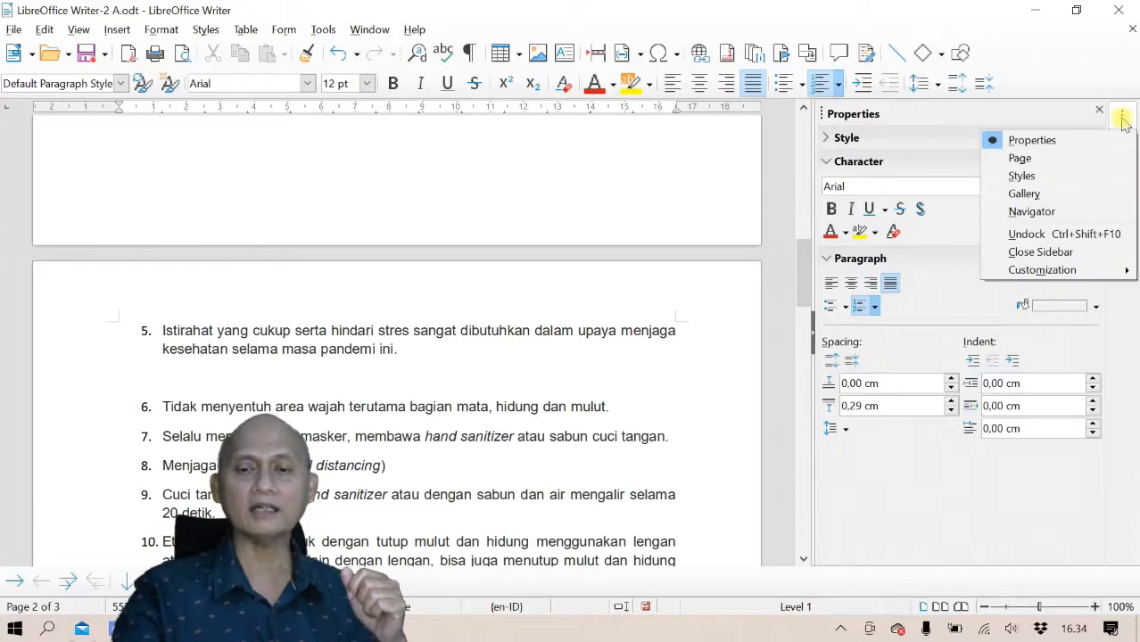
click(1025, 196)
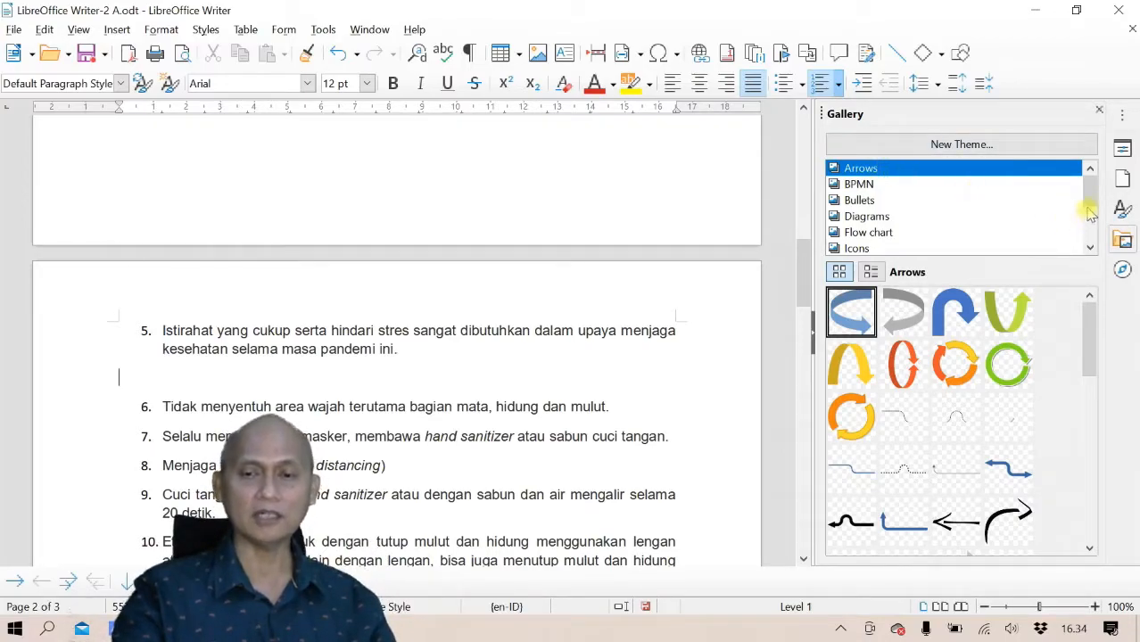
Examine the Gallery themes Arrows, BPMN, Bullets, Diagrams, Flow chart, Icons, Network and Shapes
click(1087, 406)
drag(1086, 406, 1081, 306)
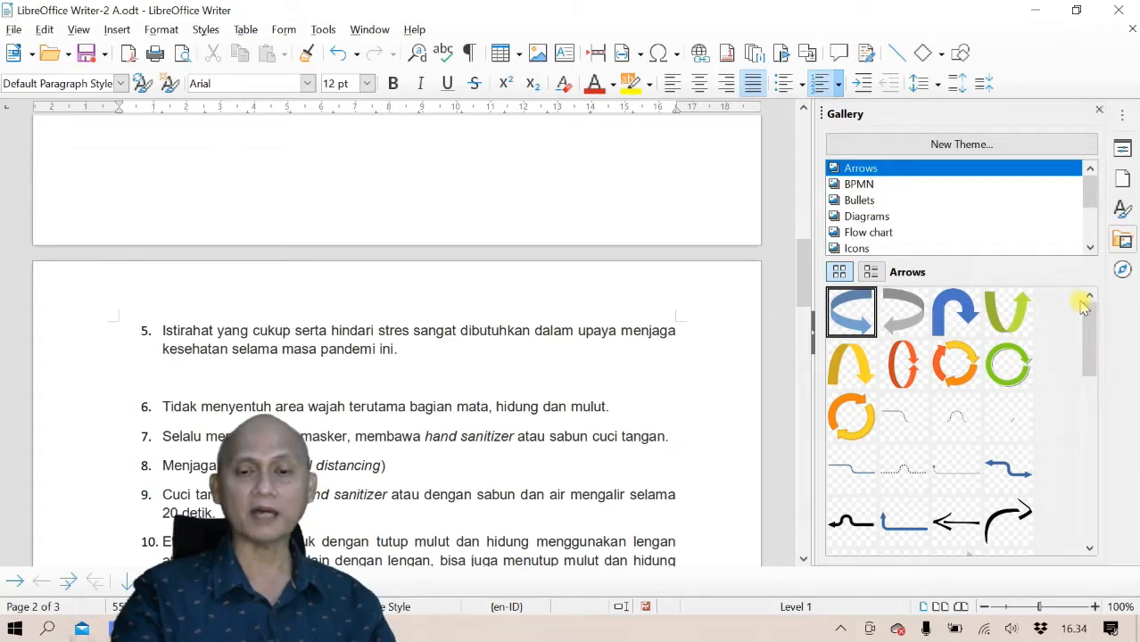
click(859, 185)
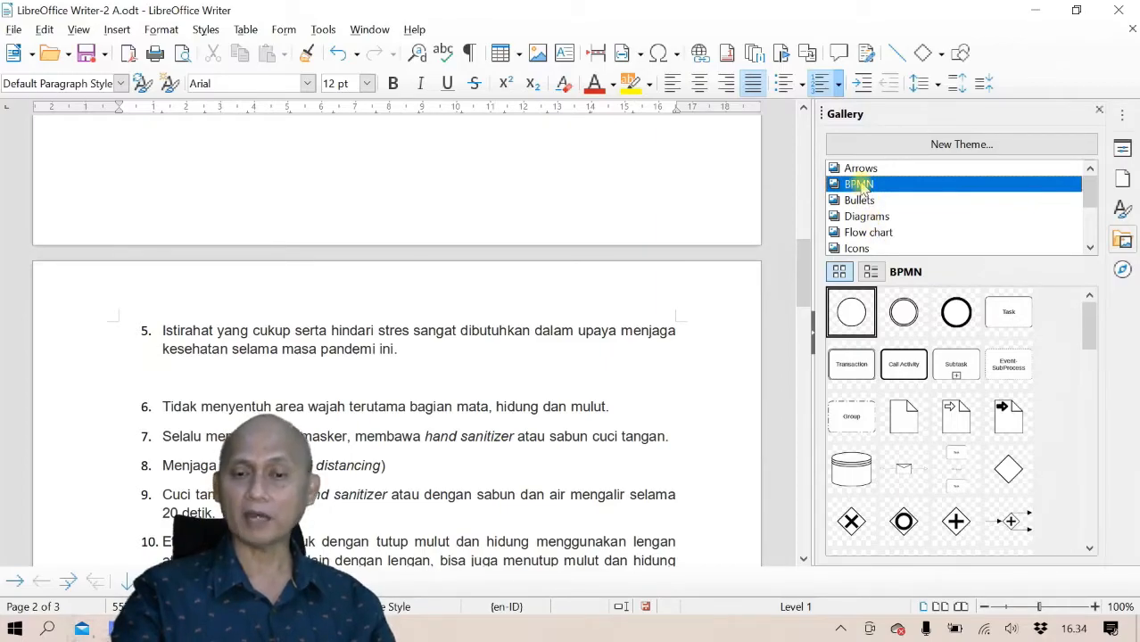
drag(1088, 323, 1071, 297)
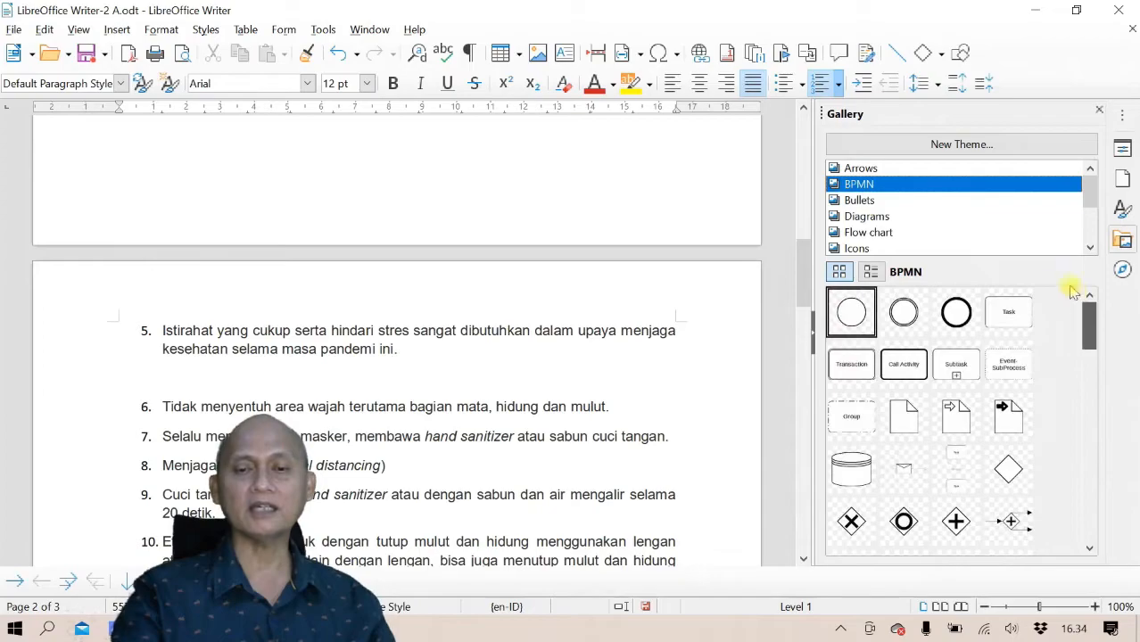
click(854, 201)
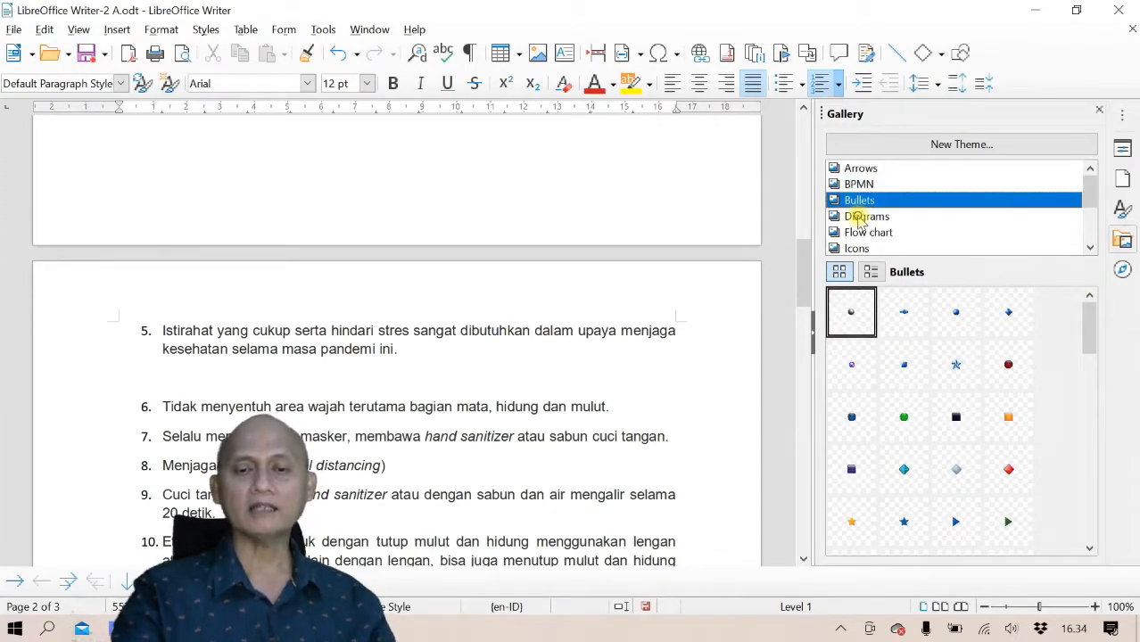
click(858, 217)
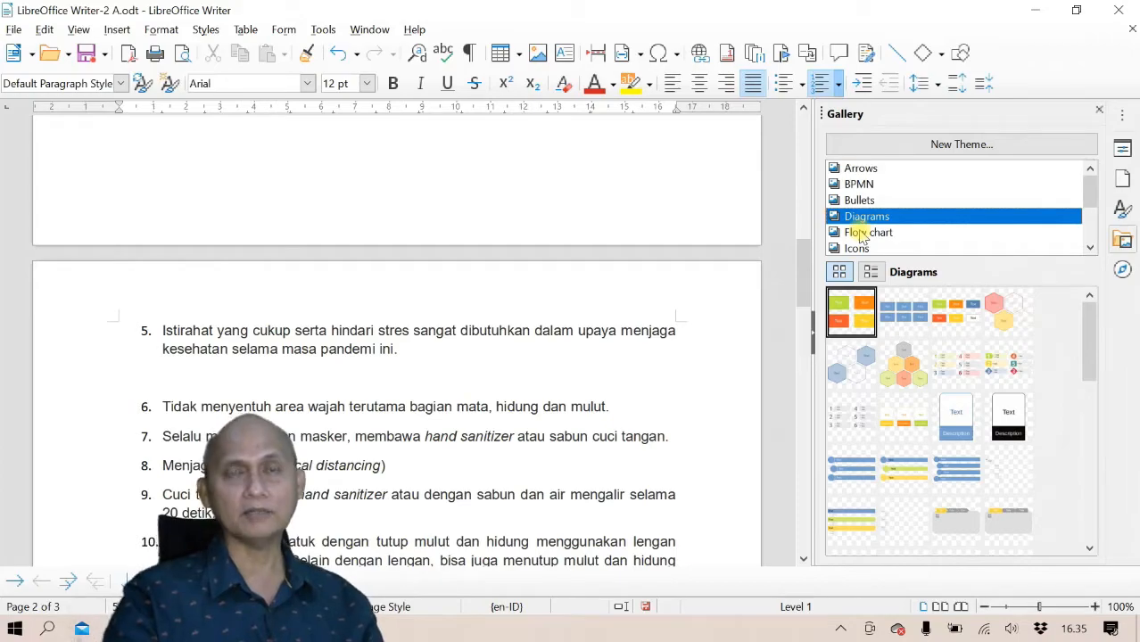
click(861, 232)
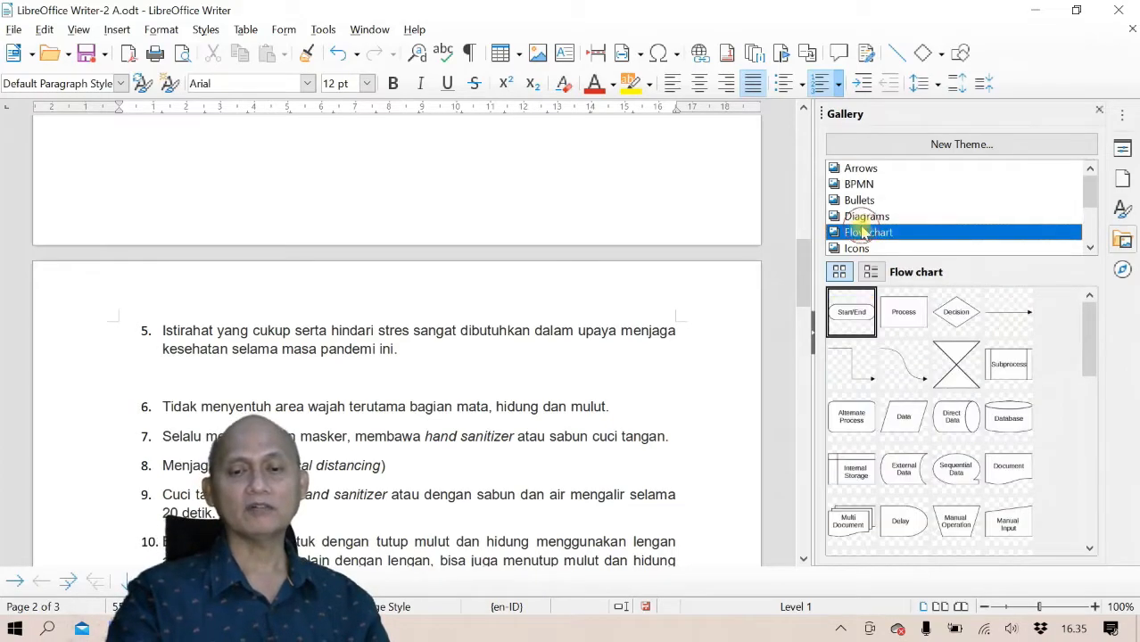
click(854, 248)
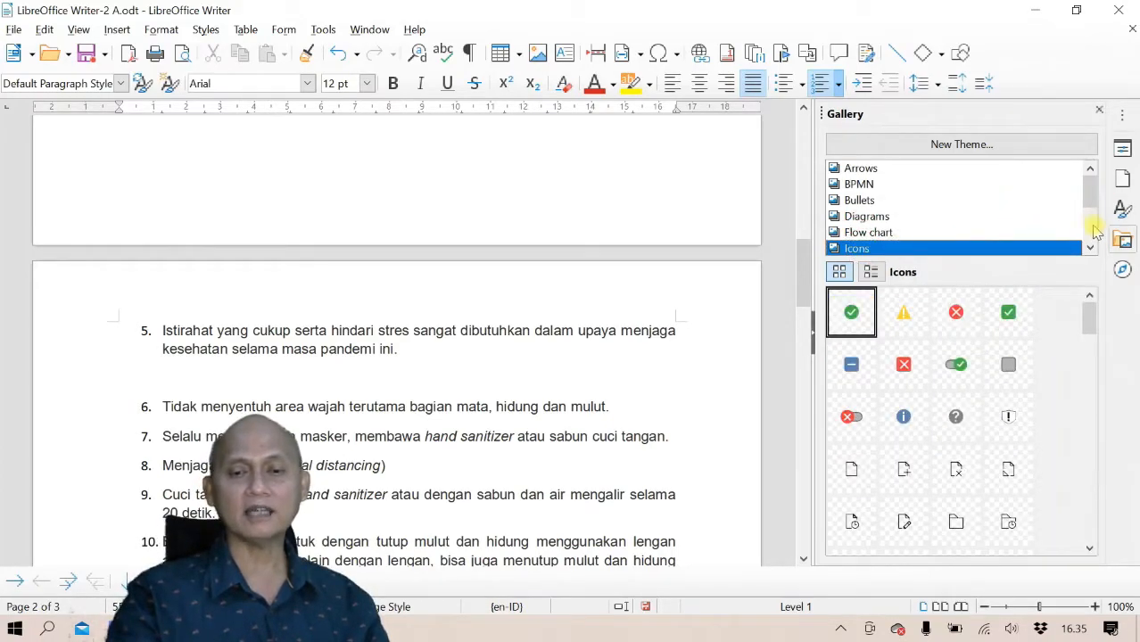
scroll(1090, 224, down, 2)
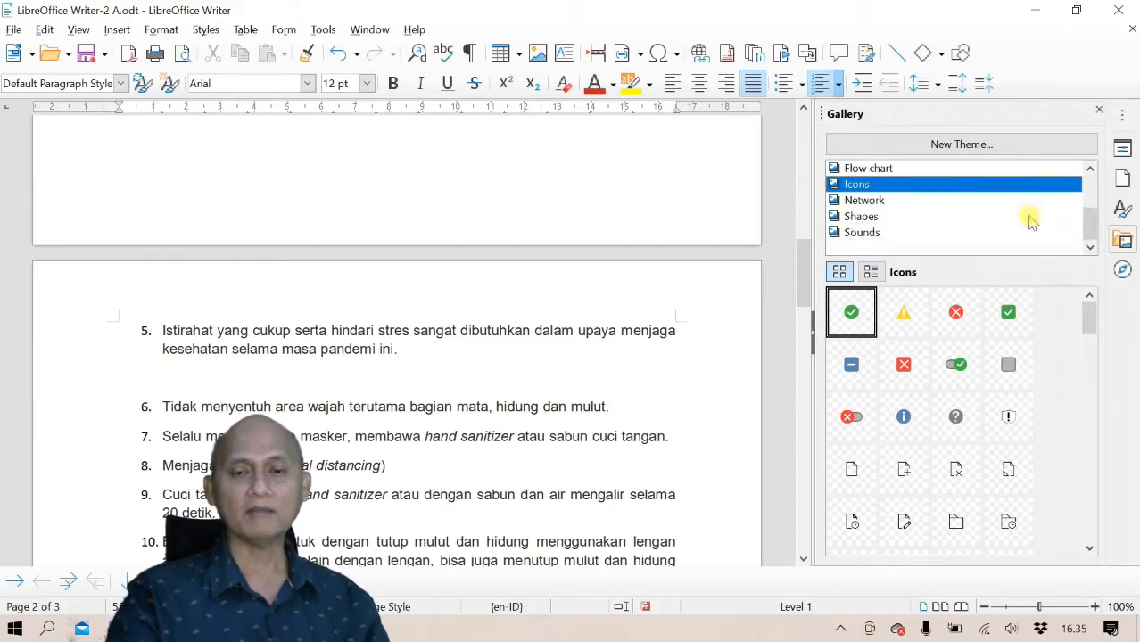
click(871, 201)
click(870, 219)
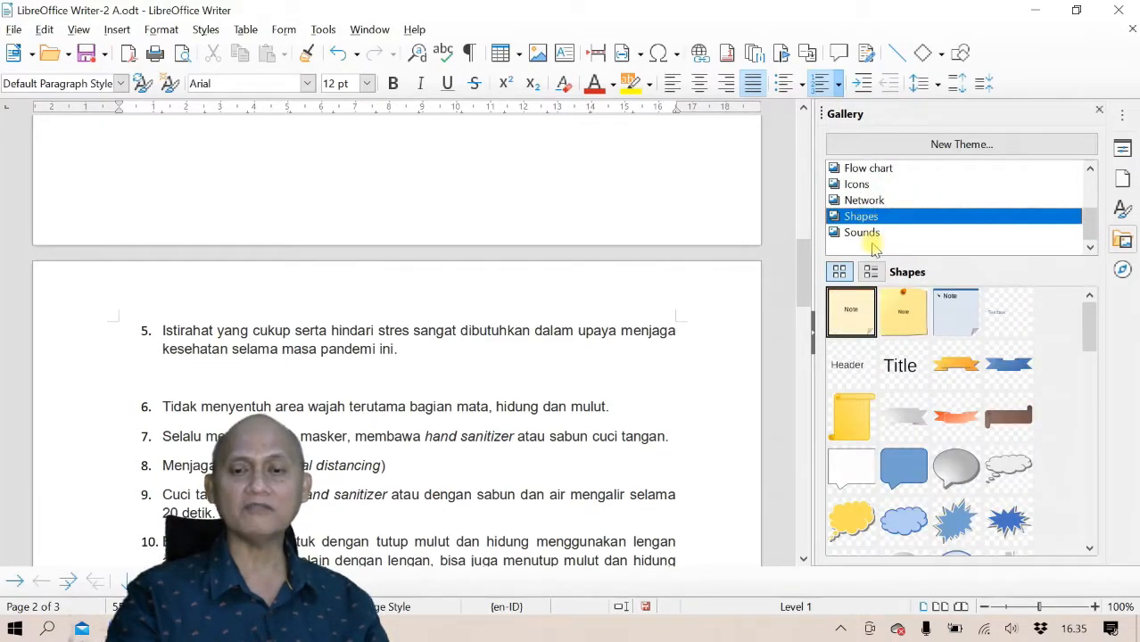
drag(1088, 223, 1084, 152)
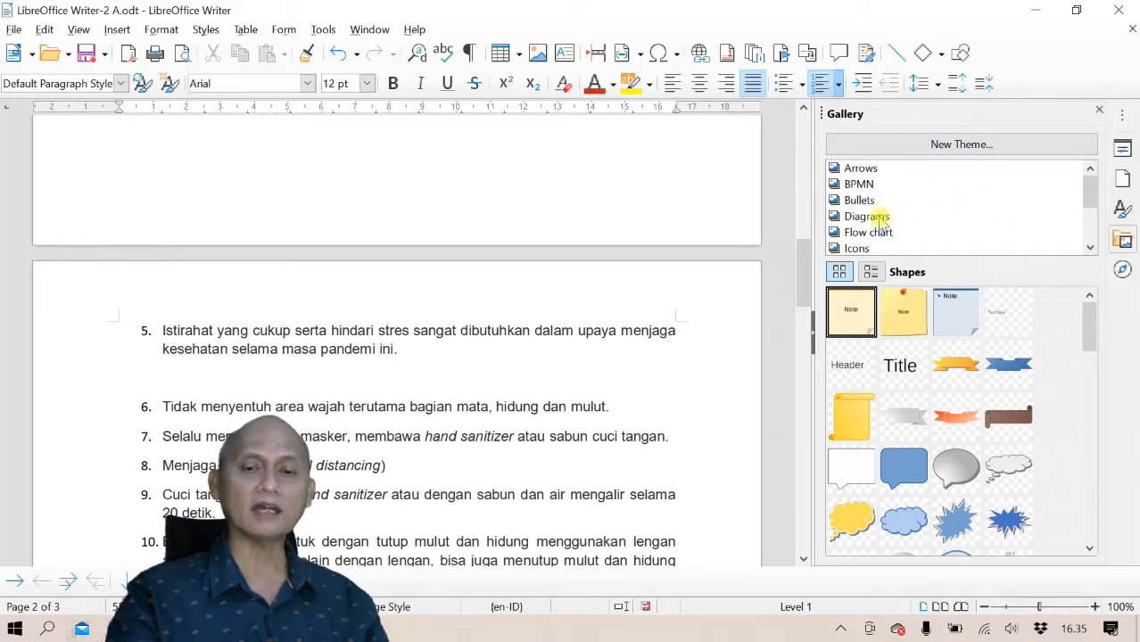
Insert the Pyramid-3d-Colorful diagram from the Diagrams gallery theme at the empty line below list item 5
click(878, 218)
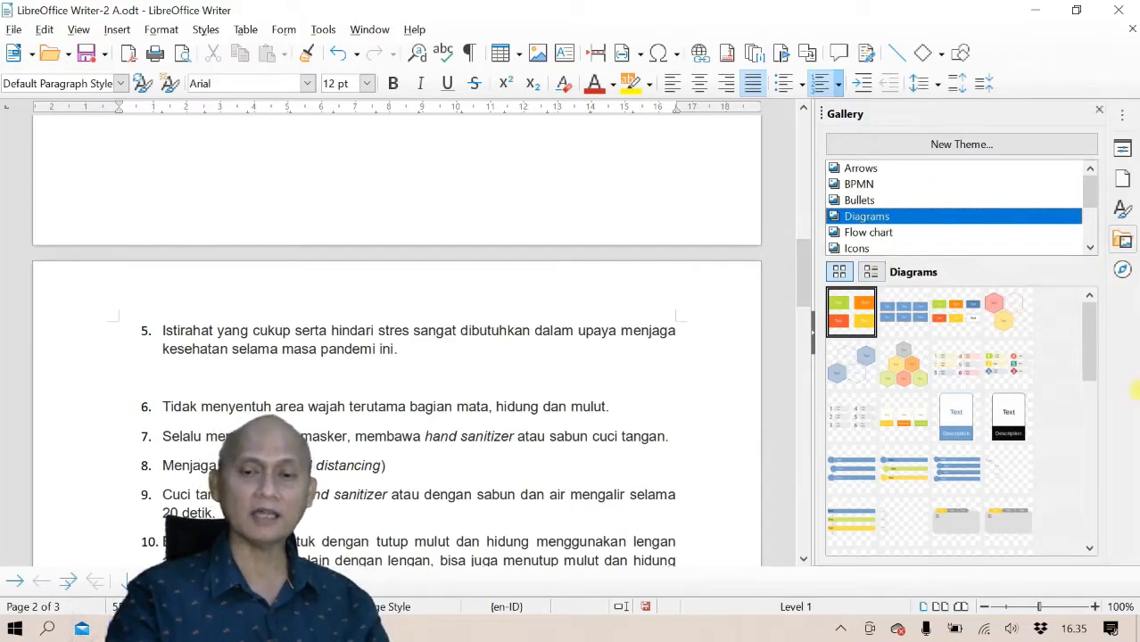
drag(1088, 344, 1077, 482)
click(910, 470)
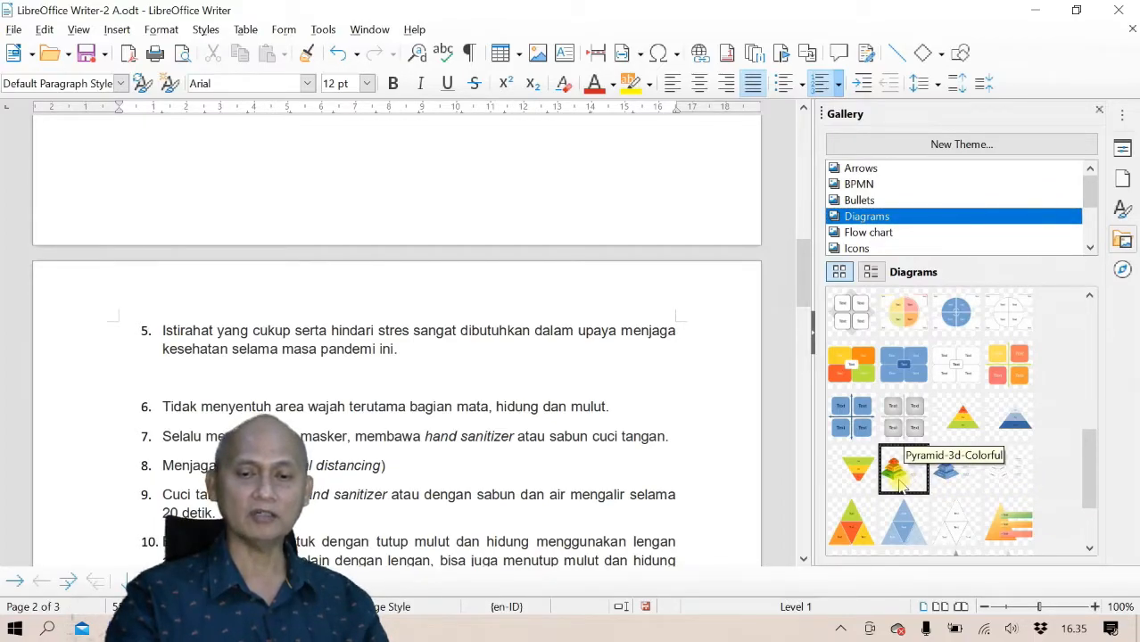
drag(900, 481, 323, 373)
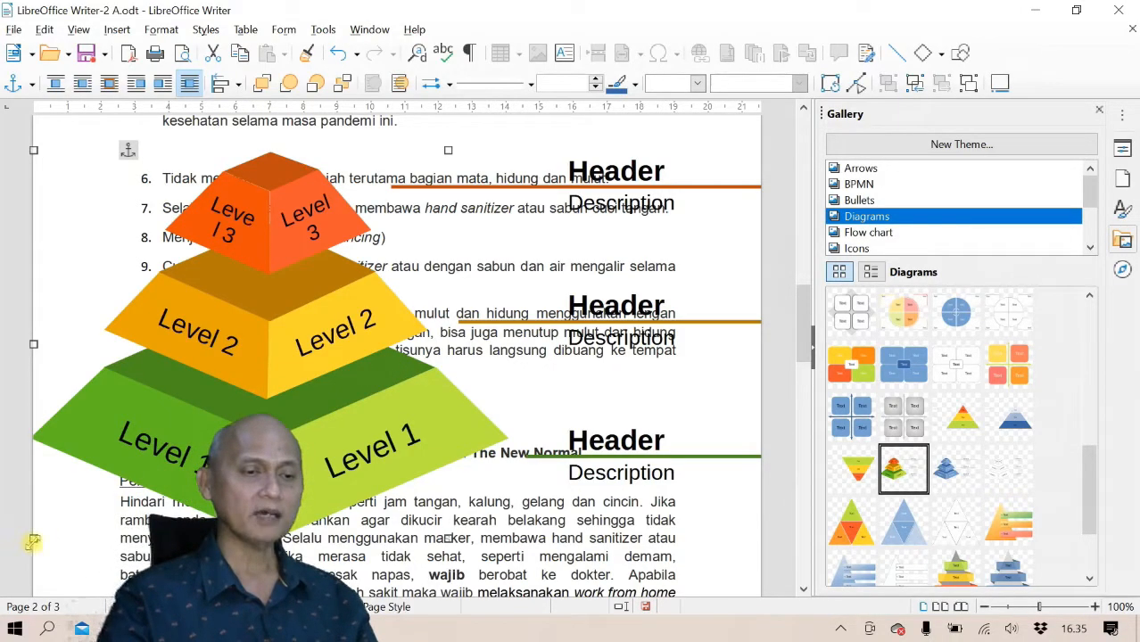
Shrink the 3D pyramid diagram to about 16.57 × 7.76 cm
drag(34, 538, 175, 460)
click(325, 332)
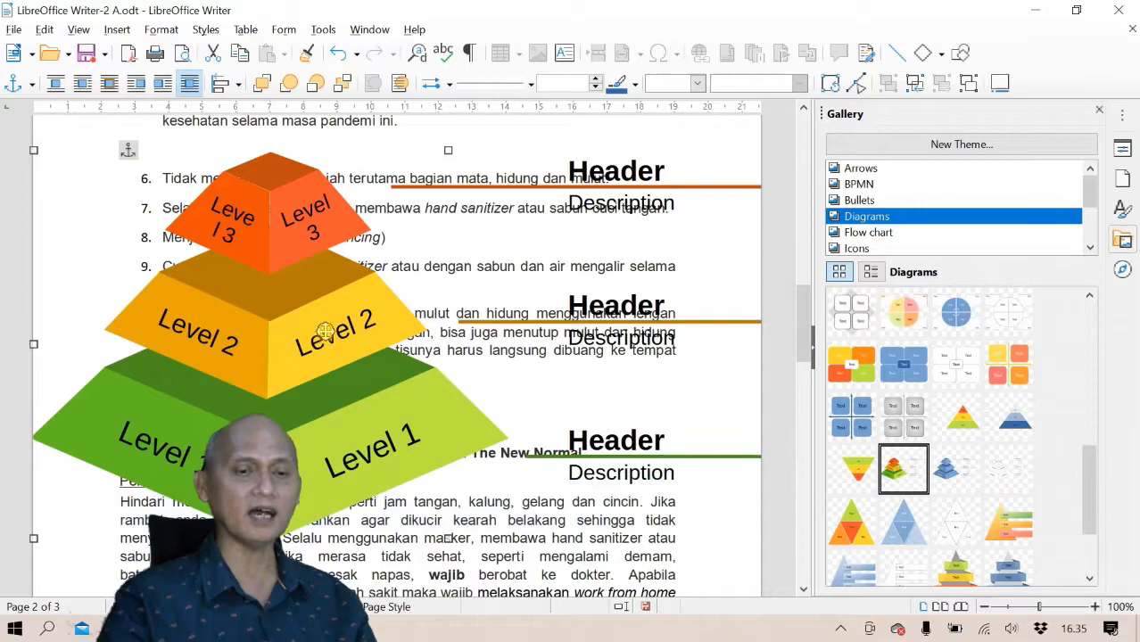
drag(34, 539, 130, 446)
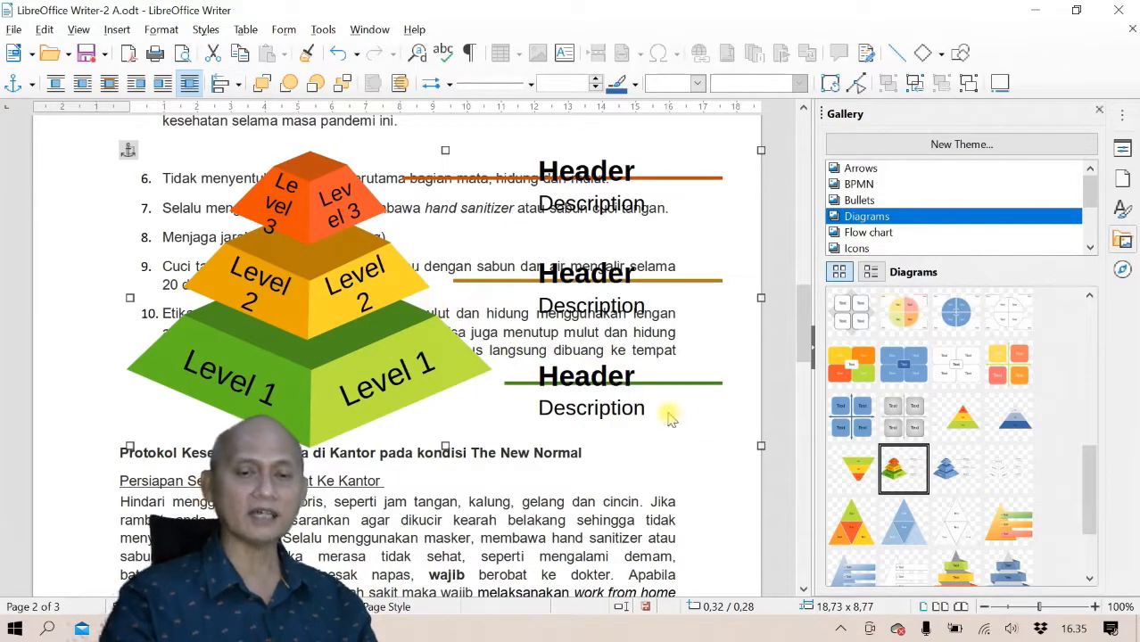
drag(763, 446, 686, 387)
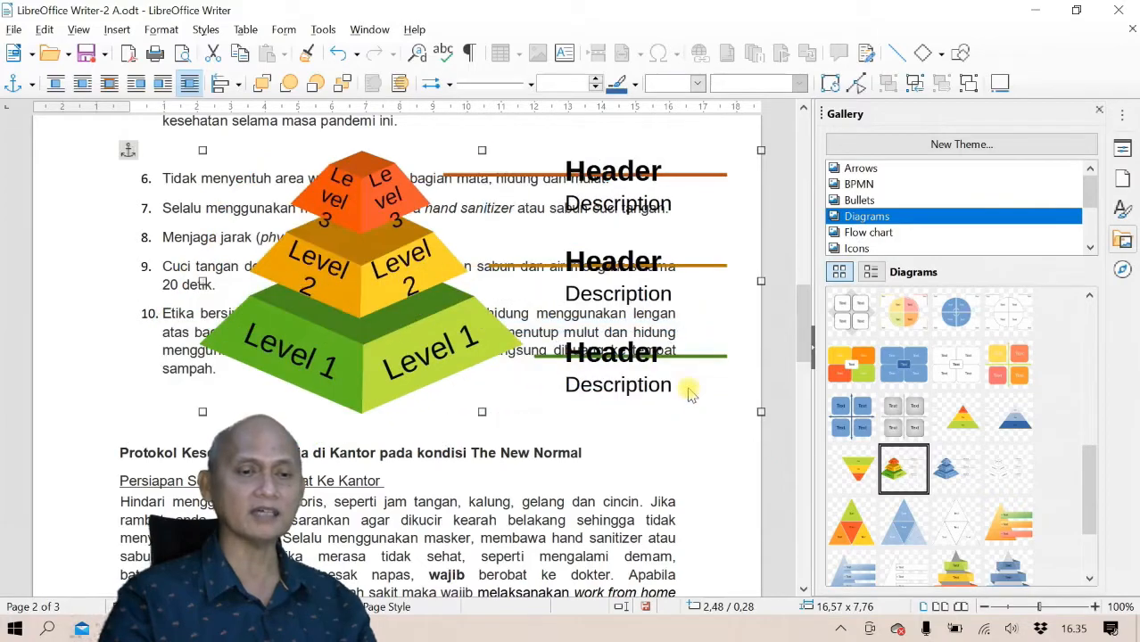
Try no text wrapping, parallel page wrap and Optimal Page Wrap on the 3D pyramid diagram
click(55, 83)
drag(401, 267, 341, 267)
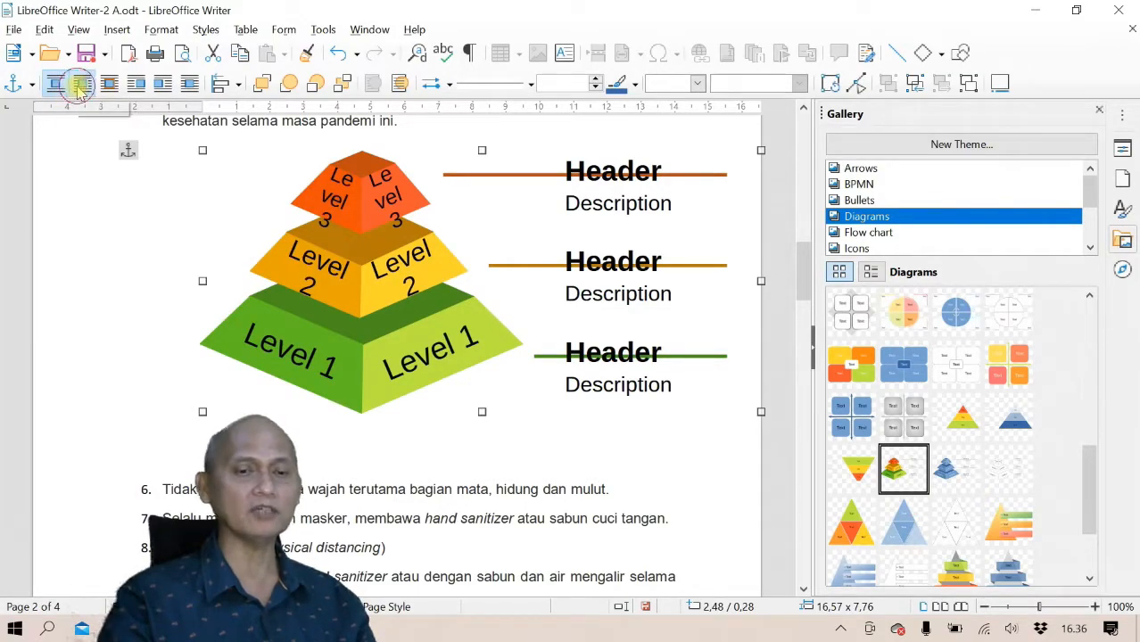
click(80, 86)
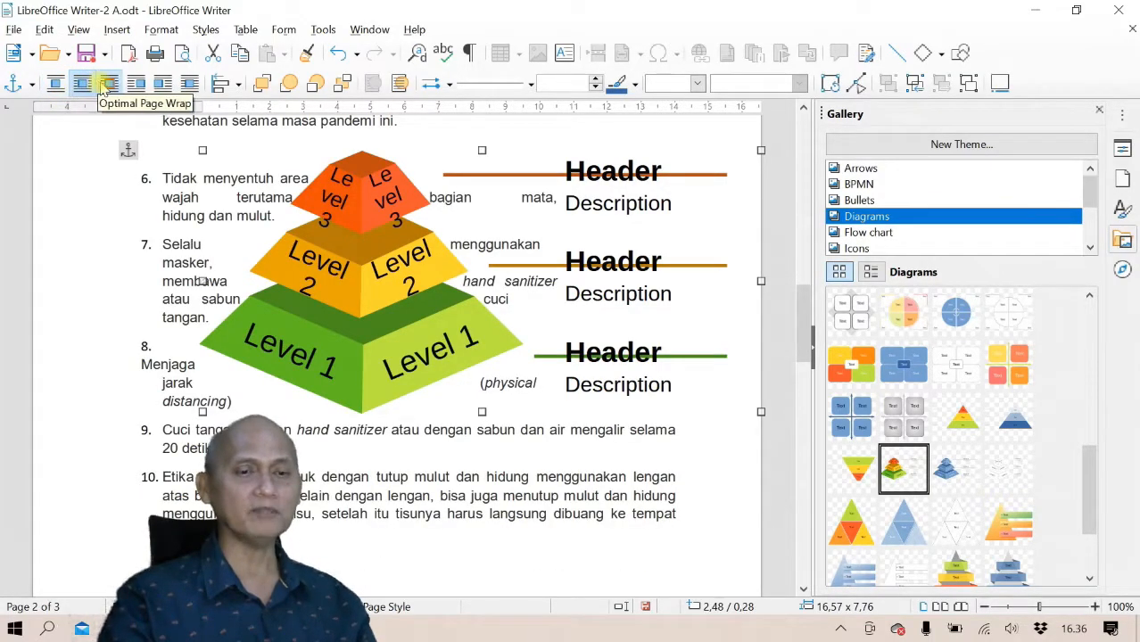
click(109, 84)
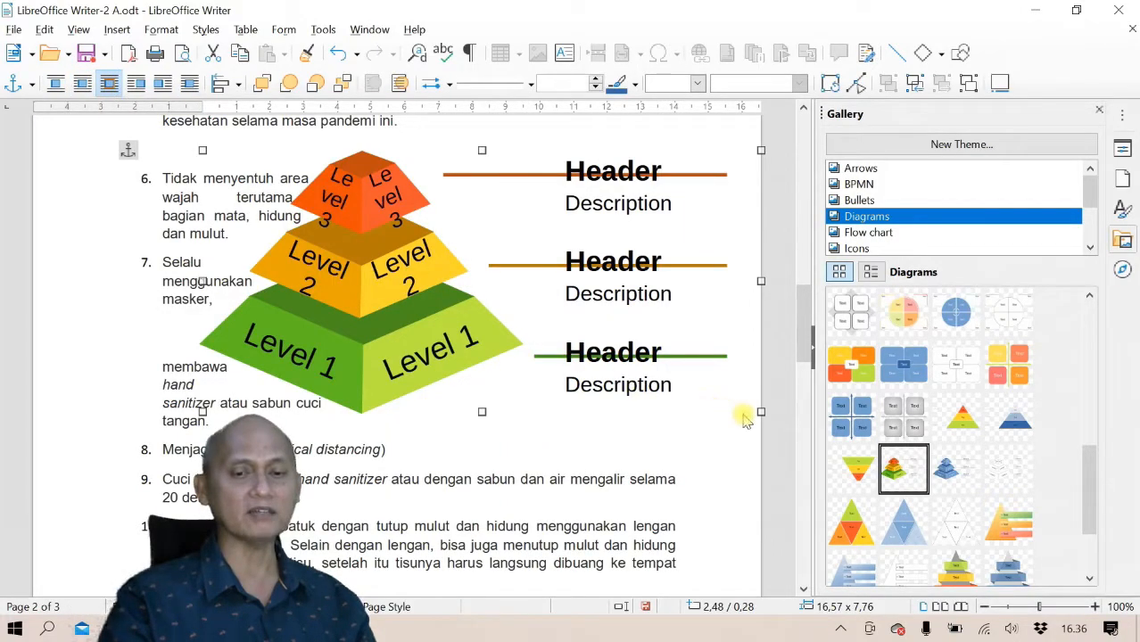
Shrink the 3D pyramid diagram to about 13.53 × 6.34 cm and delete it
drag(761, 414, 659, 364)
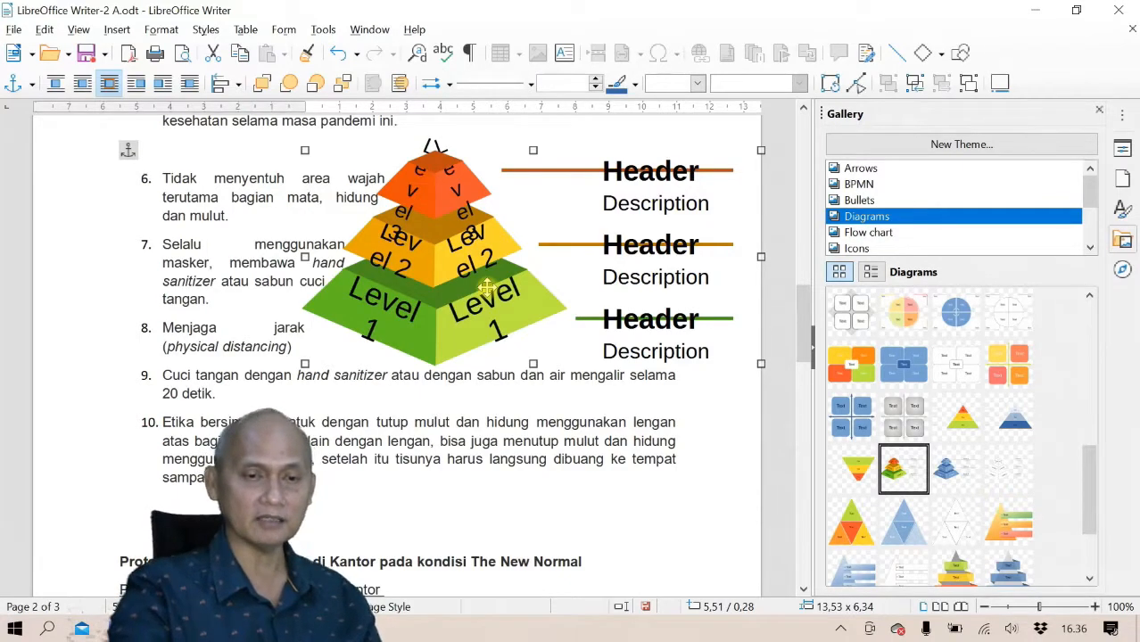
key(Delete)
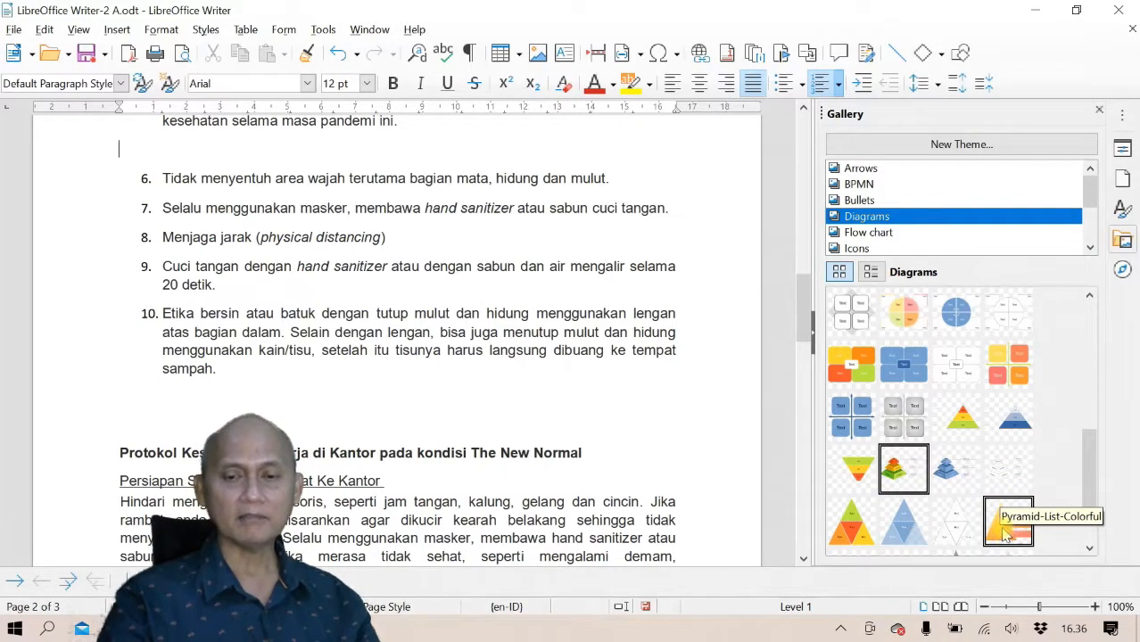
Insert the Pyramid-List-Colorful diagram at the empty line below list item 5 and shrink it to about 8.89 × 7.01 cm
drag(1003, 532, 199, 145)
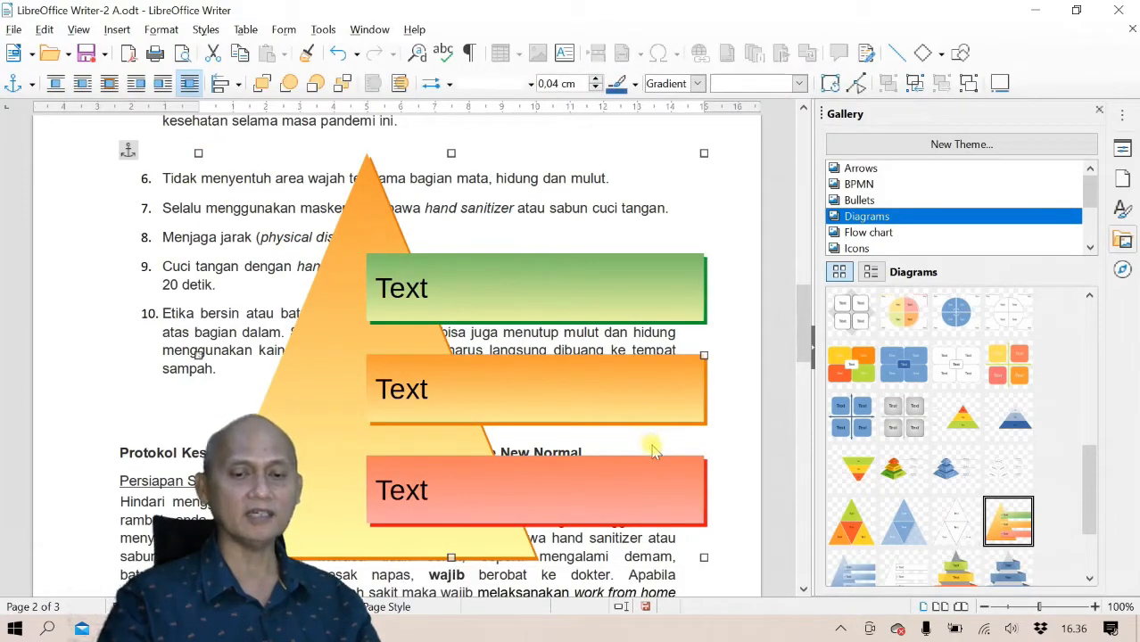
drag(707, 557, 586, 448)
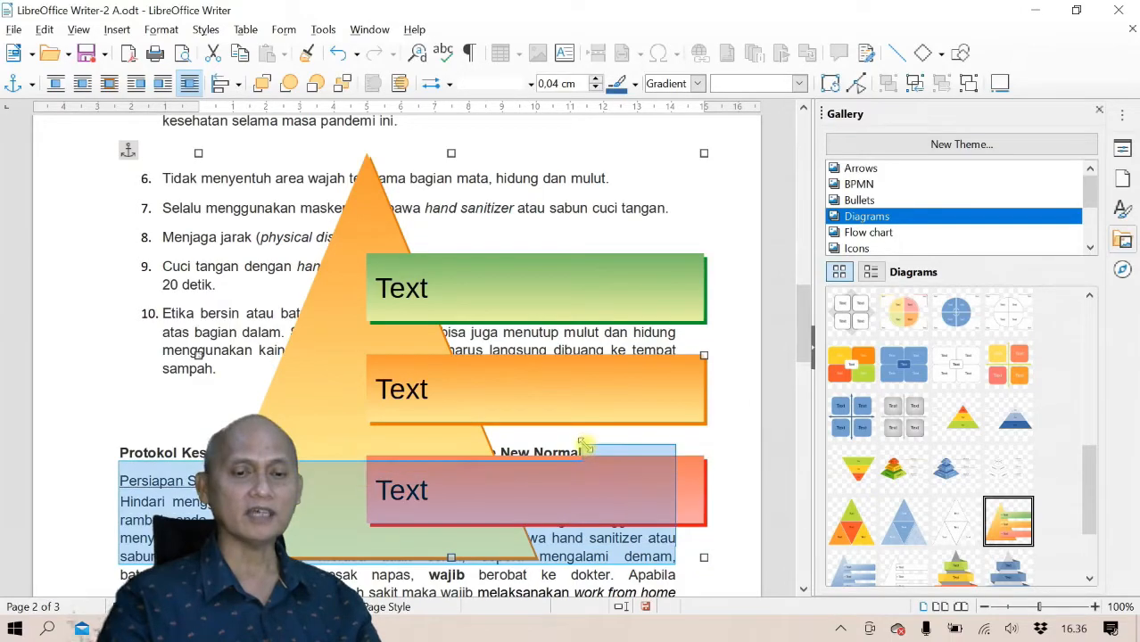
click(421, 265)
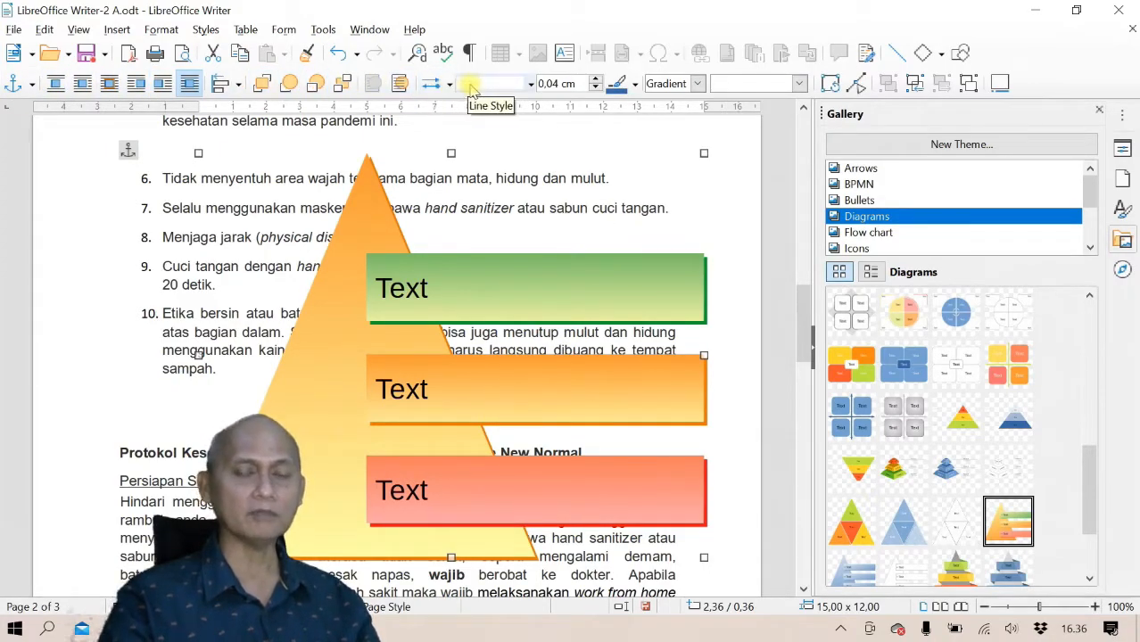
drag(703, 556, 497, 389)
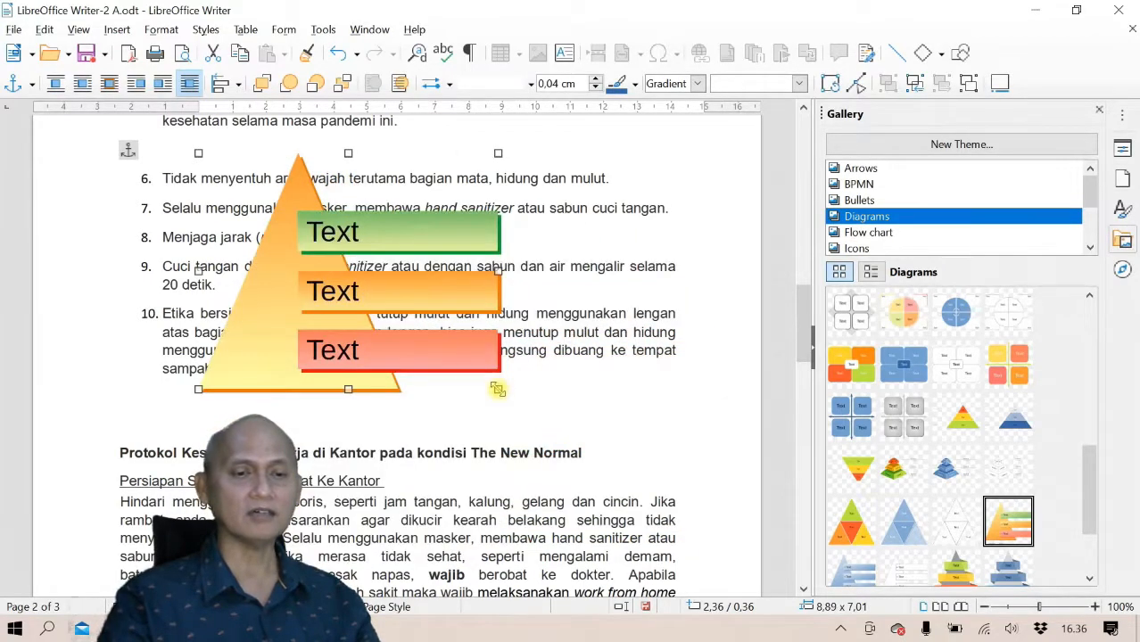
Apply parallel text wrap to the pyramid list diagram and move it to the right side of list items 6 to 10
click(81, 84)
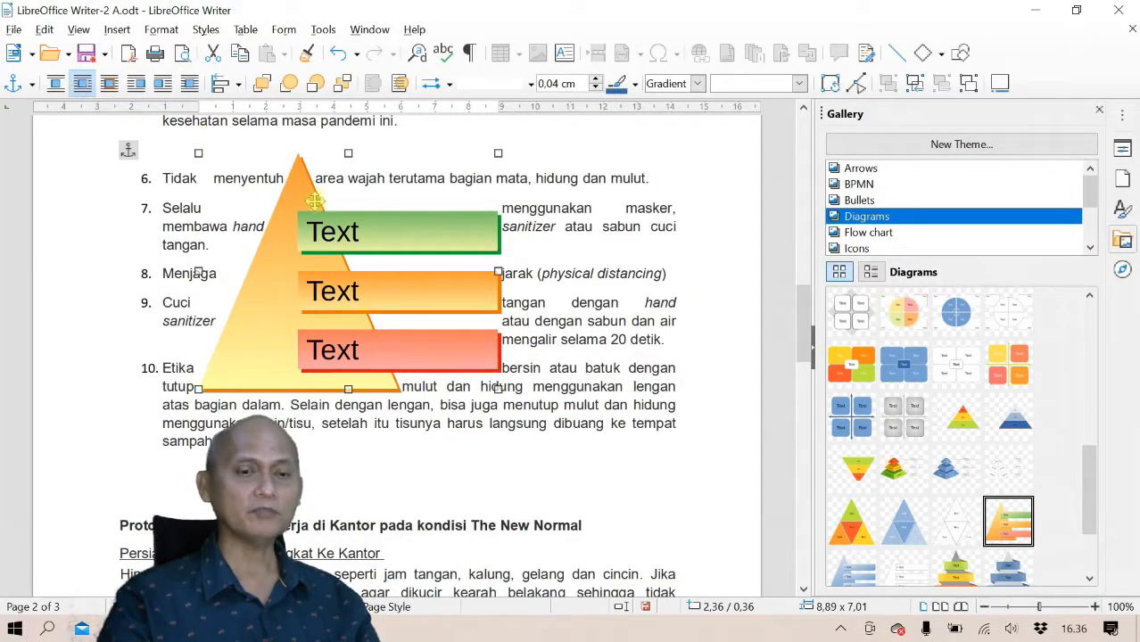
drag(305, 251, 473, 230)
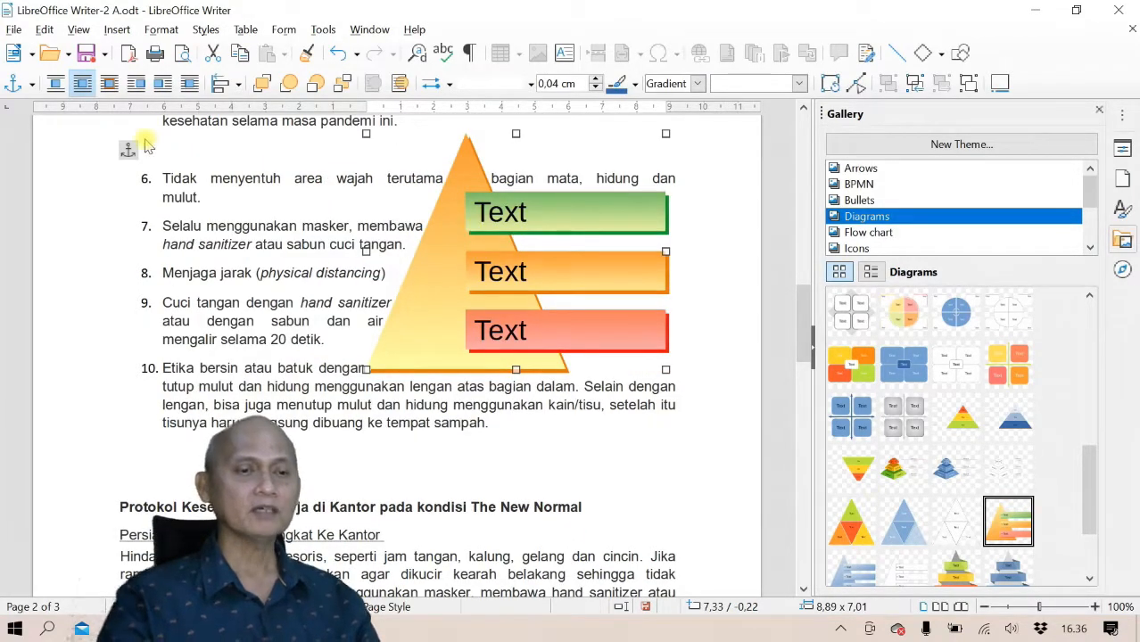
Turn off text wrapping for the pyramid list diagram and move it near the page centre, at about 3.94 / 0.10
click(51, 88)
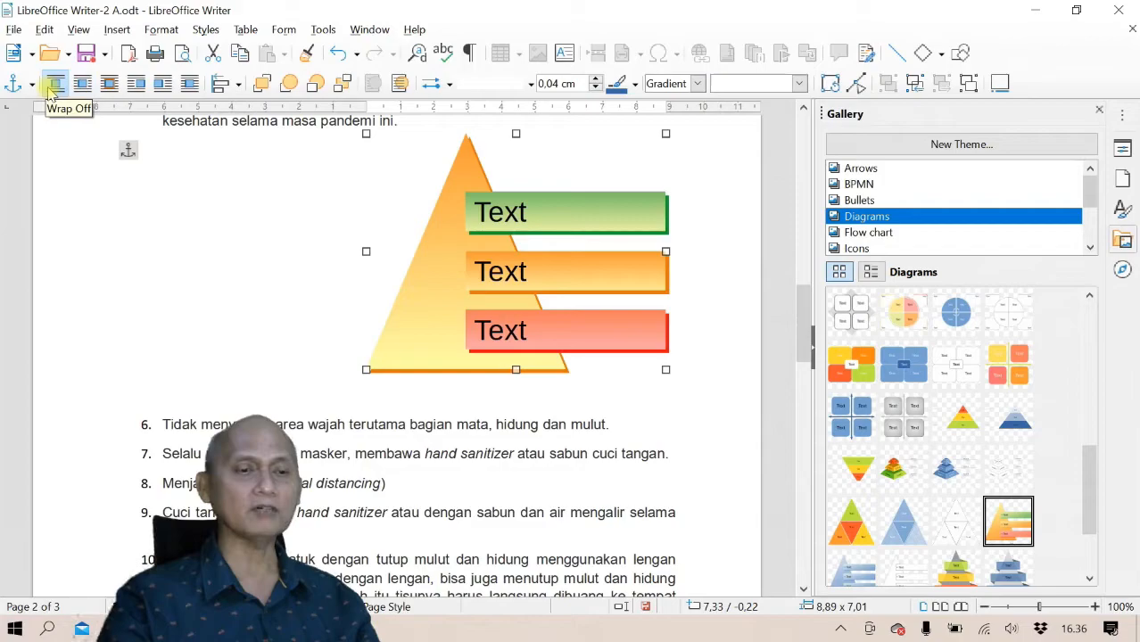
drag(497, 242, 367, 249)
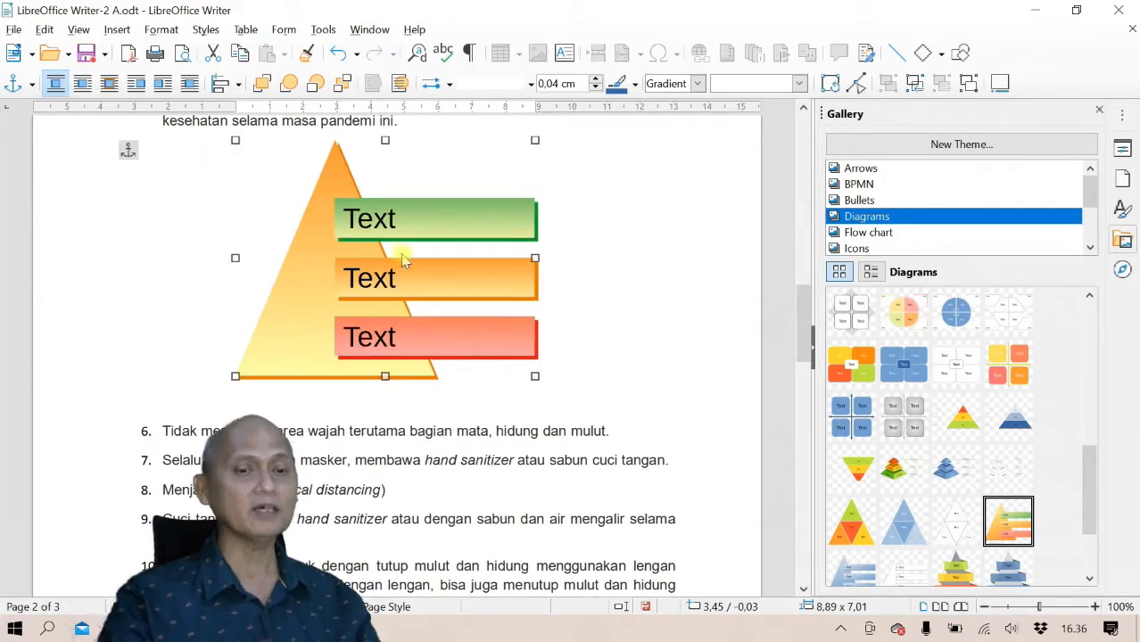
drag(412, 273, 427, 277)
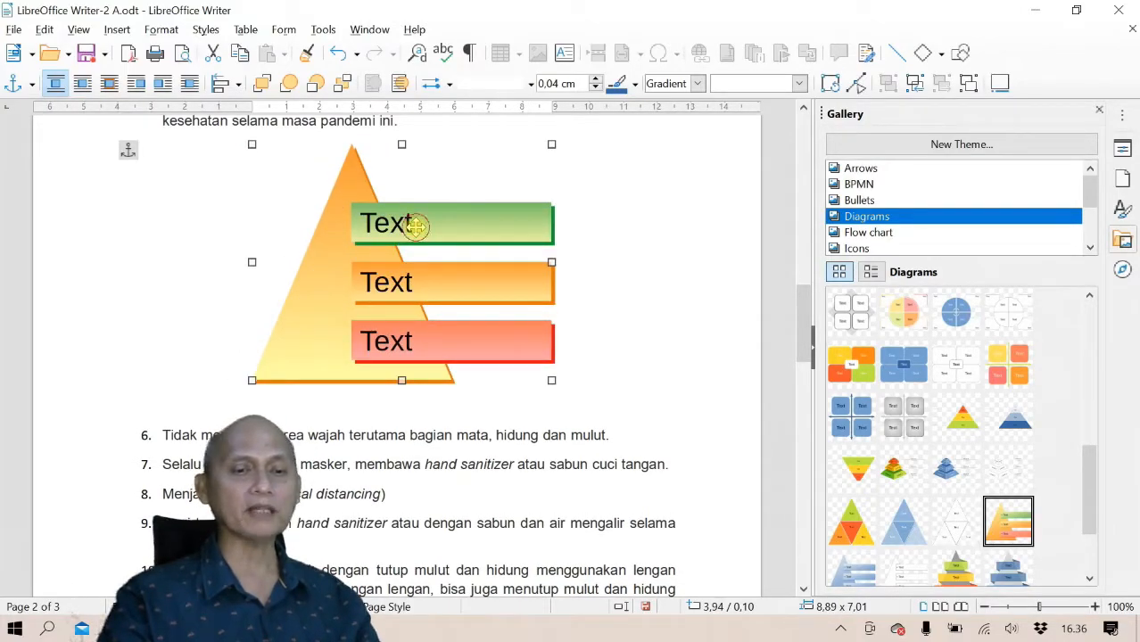
Replace the placeholder text in the diagram's green bar with MENCUCI TANGAN
double_click(455, 232)
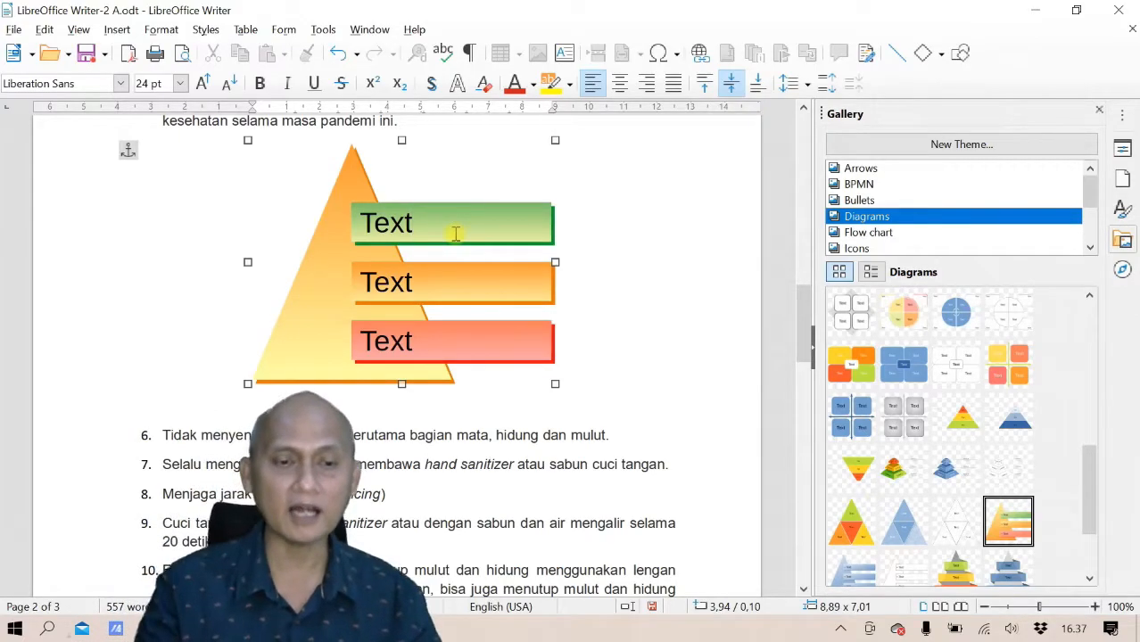
key(BackSpace)
key(BackSpace)
key(BackSpace)
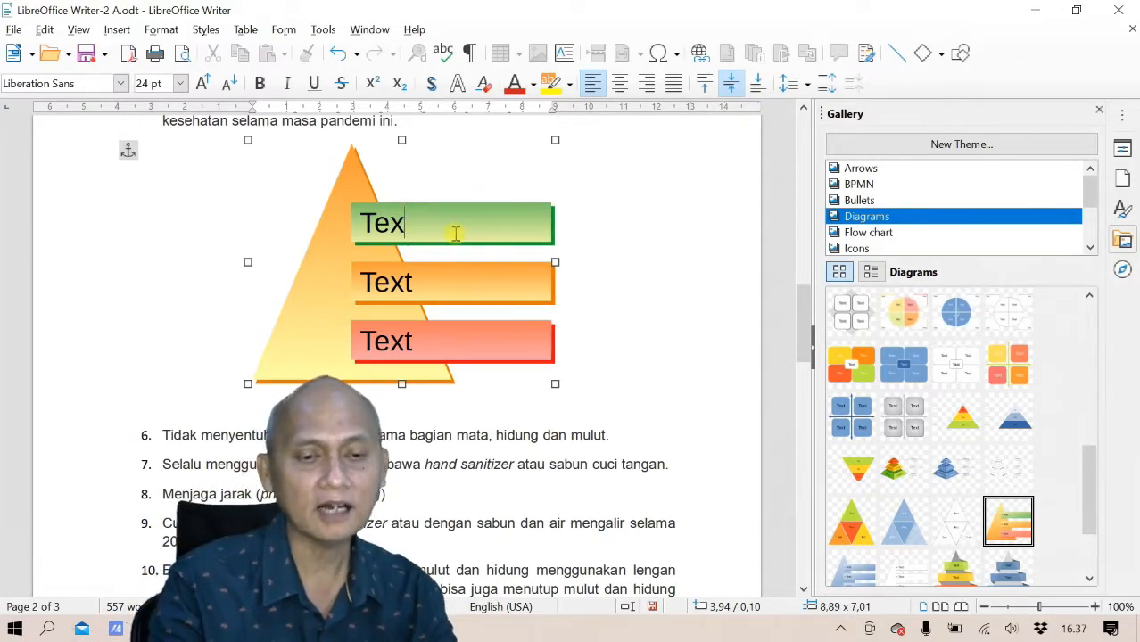
key(BackSpace)
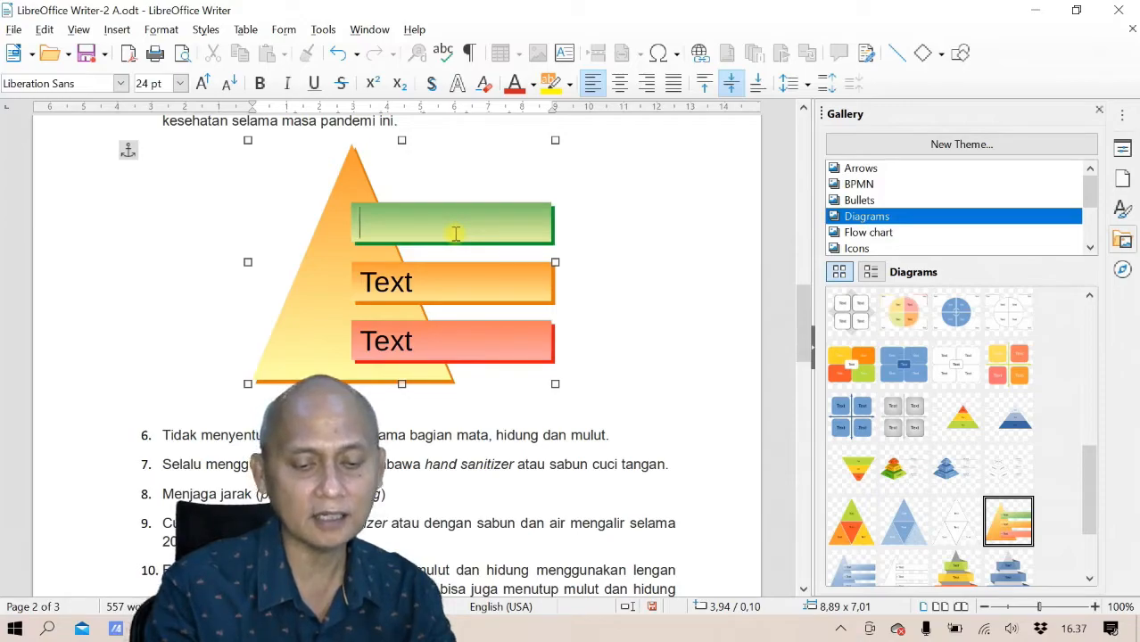
text(m)
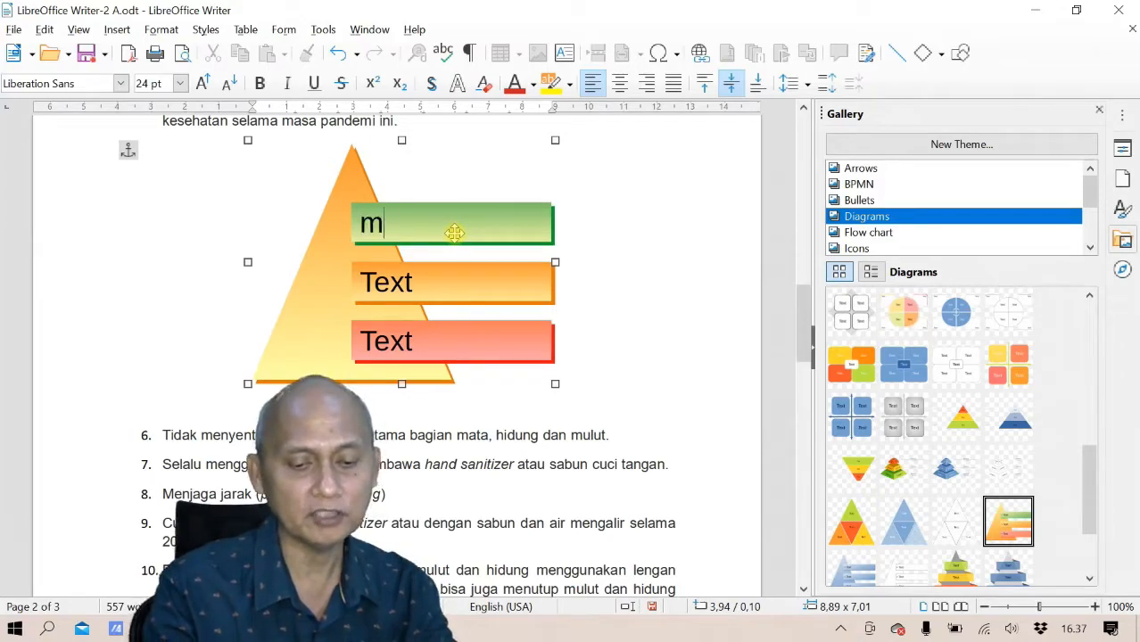
text(ENCUCI TANGAN)
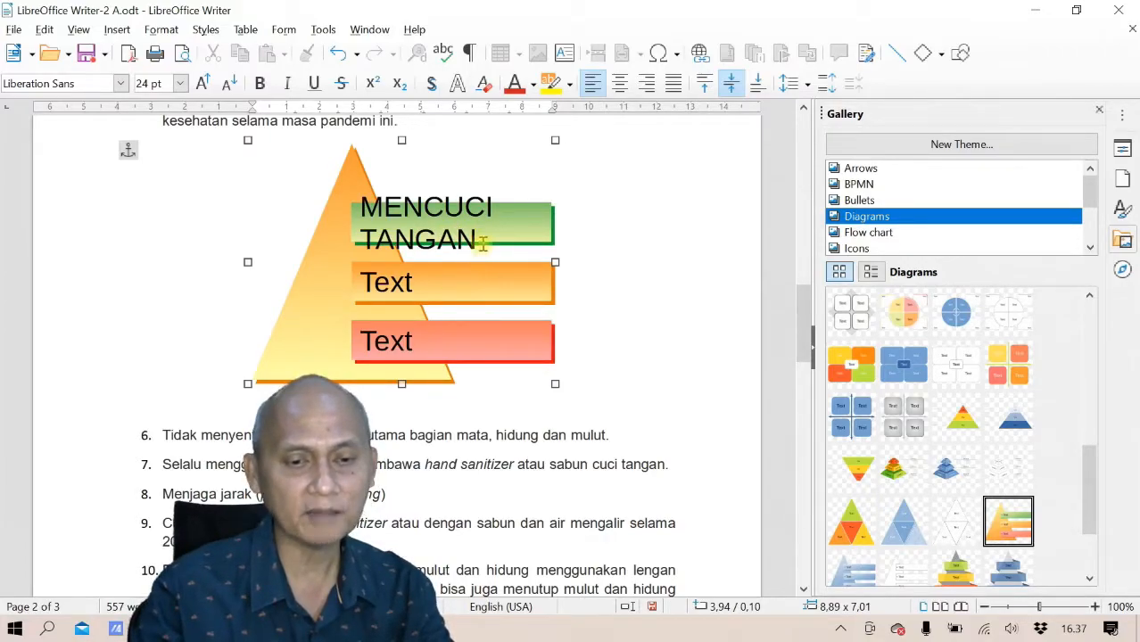
Make the MENCUCI TANGAN label bold and shrink its font to fit on one line, and clear the middle bar's placeholder text
drag(477, 239, 355, 223)
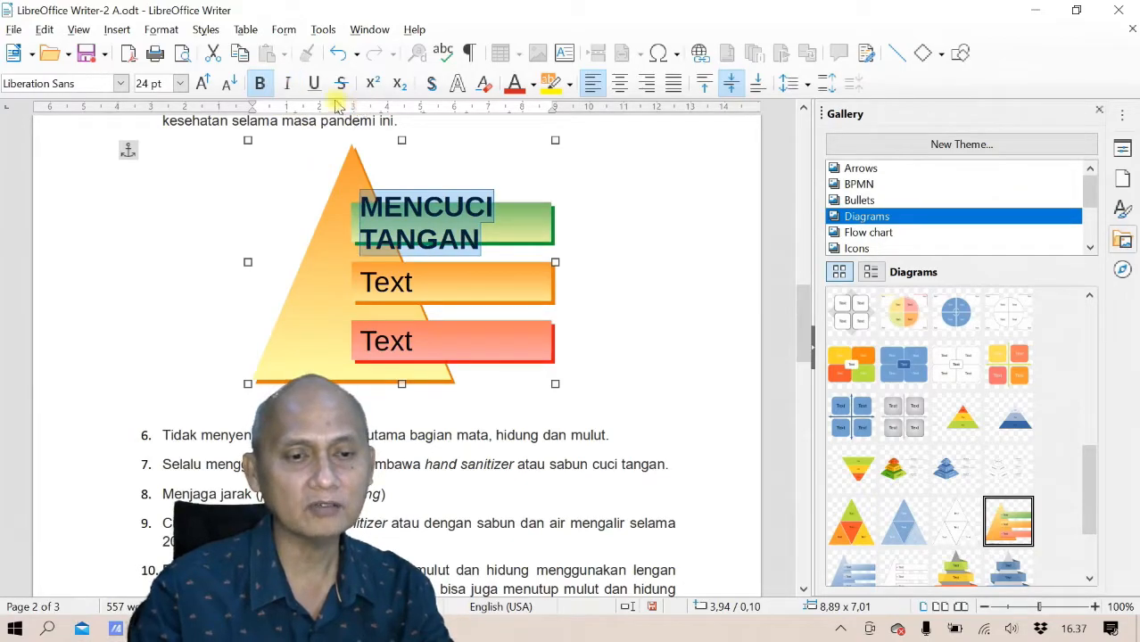
click(228, 86)
click(229, 85)
click(228, 86)
click(228, 85)
click(228, 86)
click(422, 284)
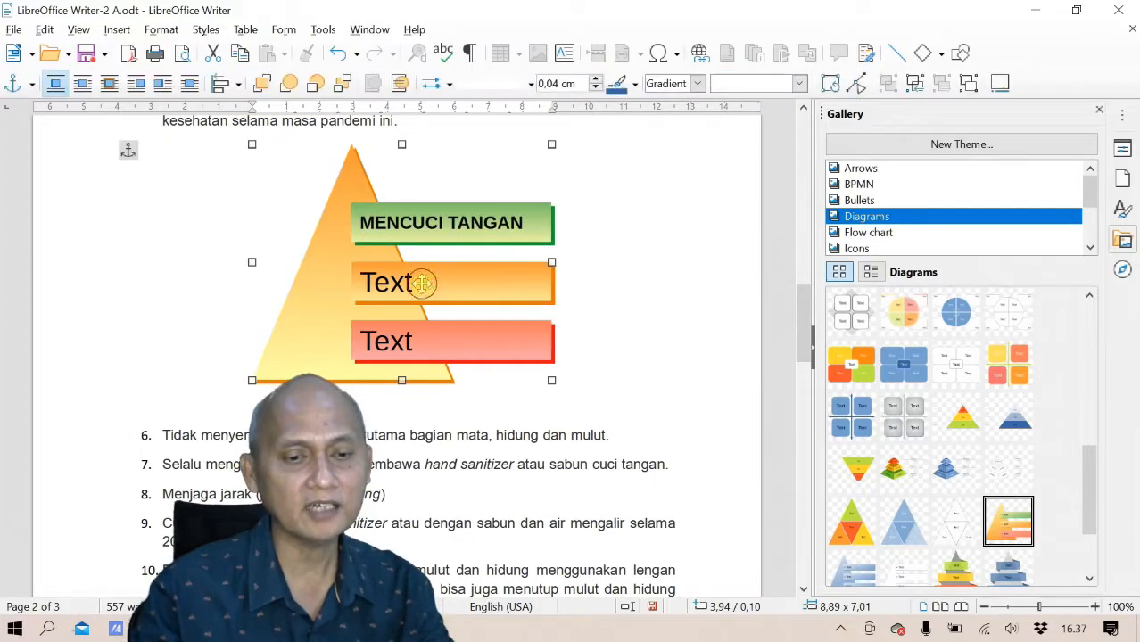
click(422, 283)
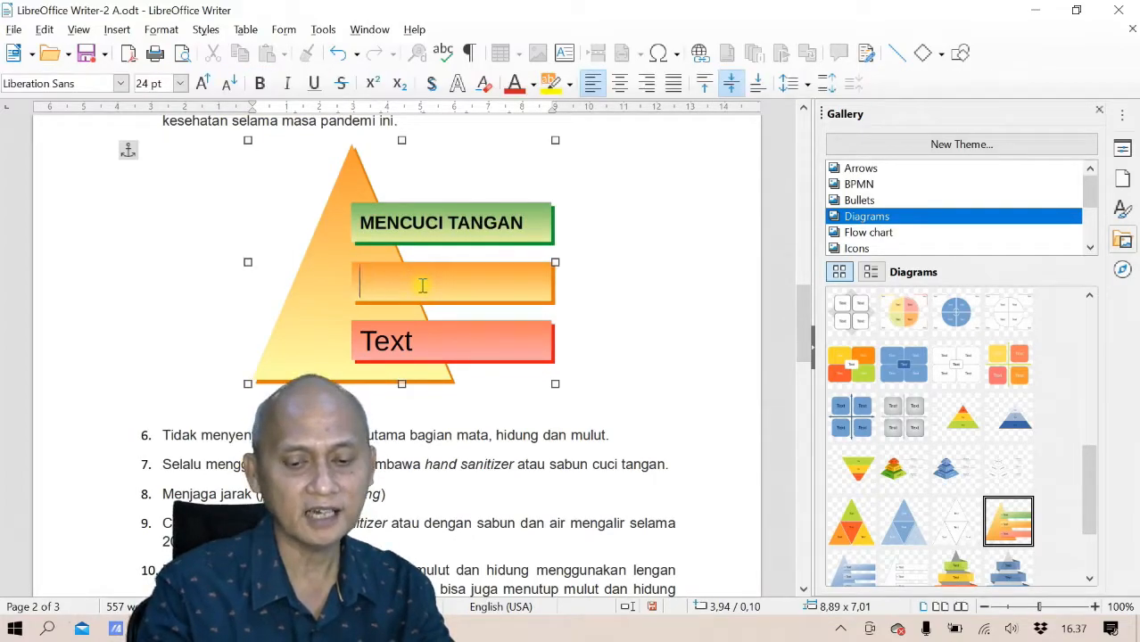
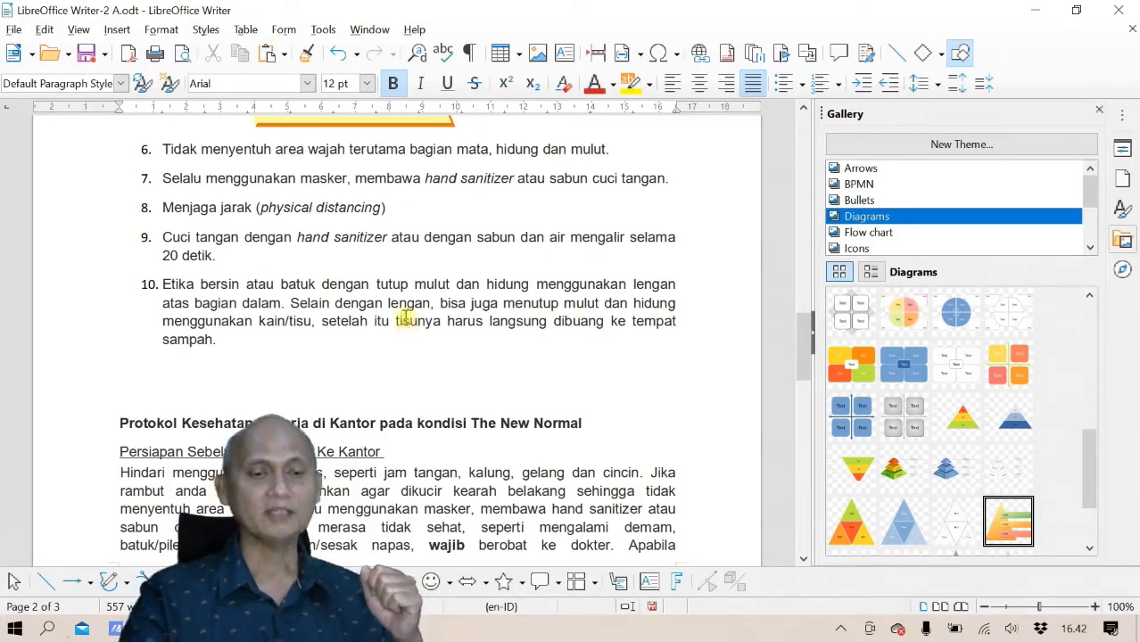
Hide and show the drawing tools again and look through the basic shapes and the stars and banners
click(959, 53)
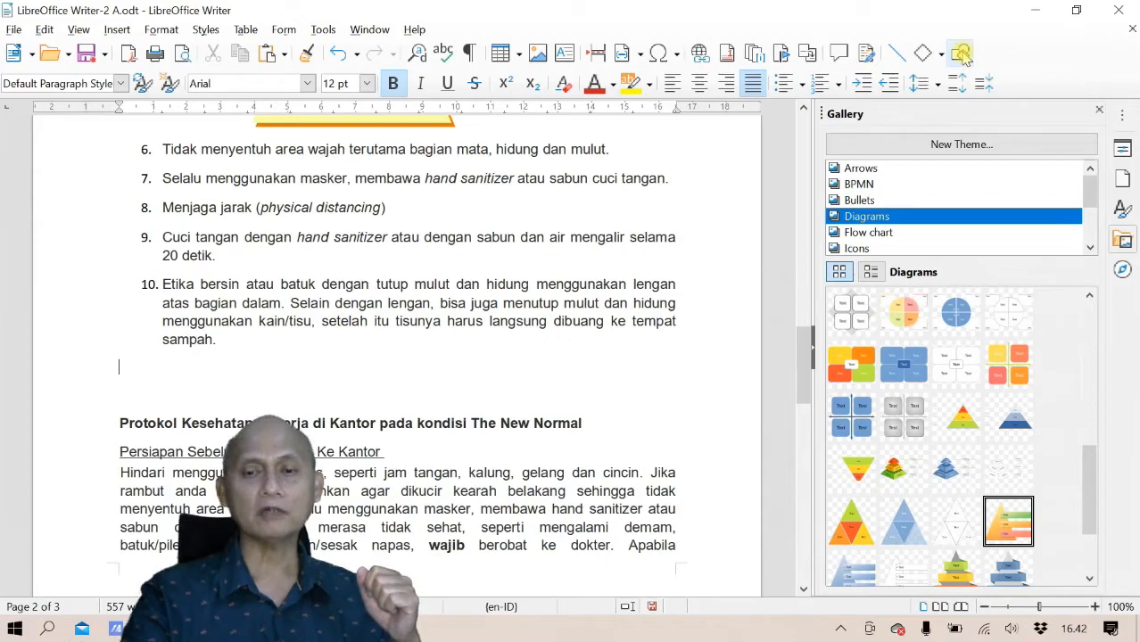
click(959, 53)
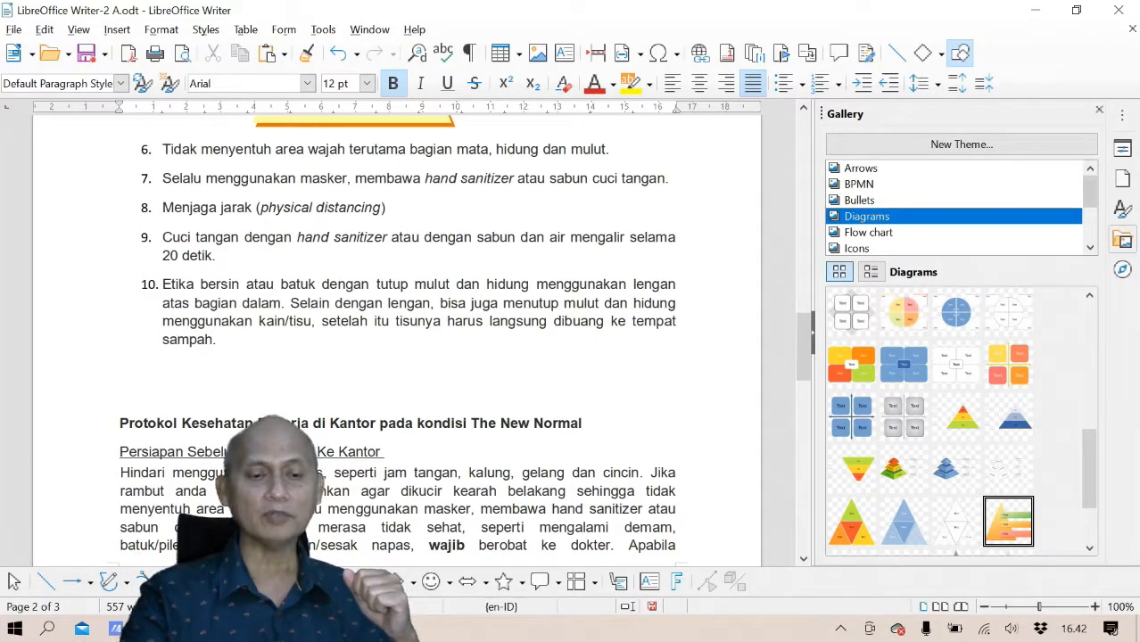
click(412, 588)
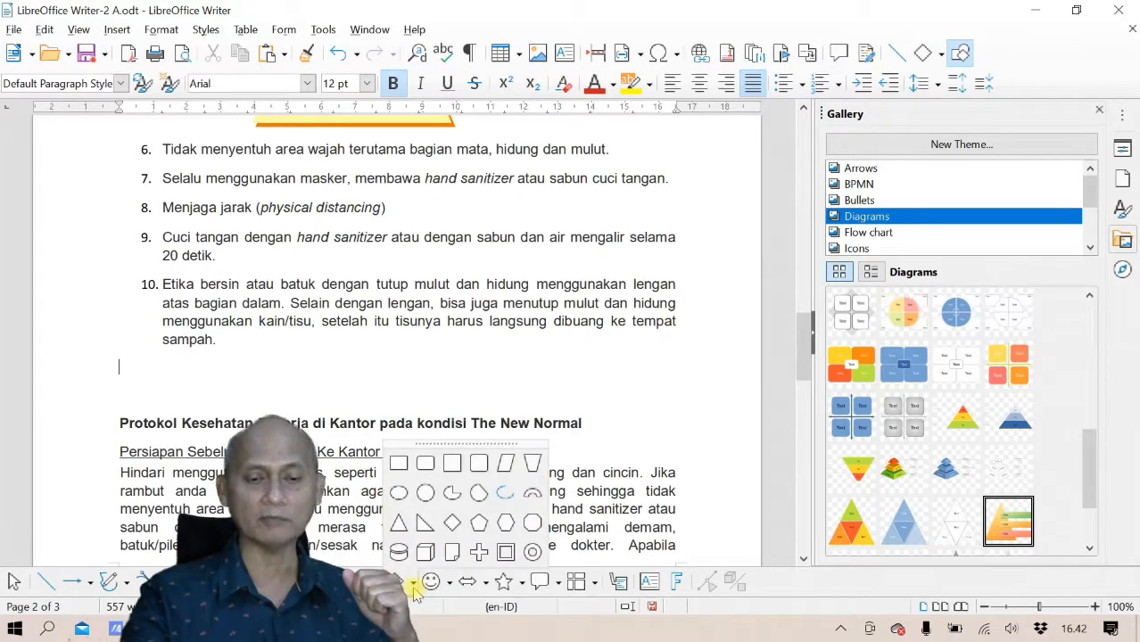
click(523, 584)
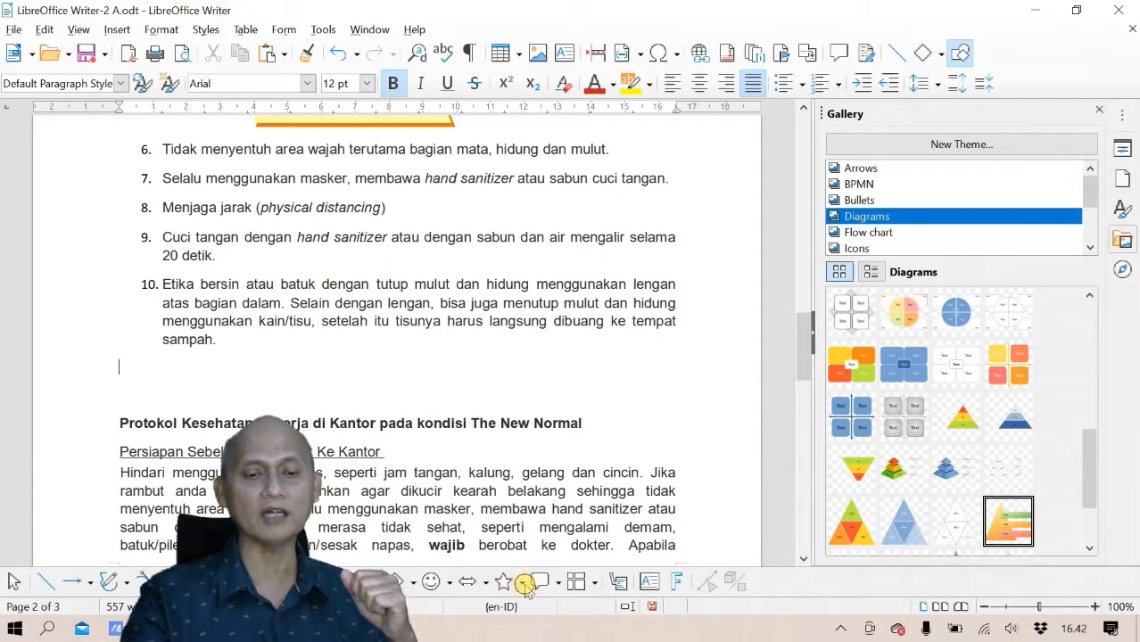
click(524, 582)
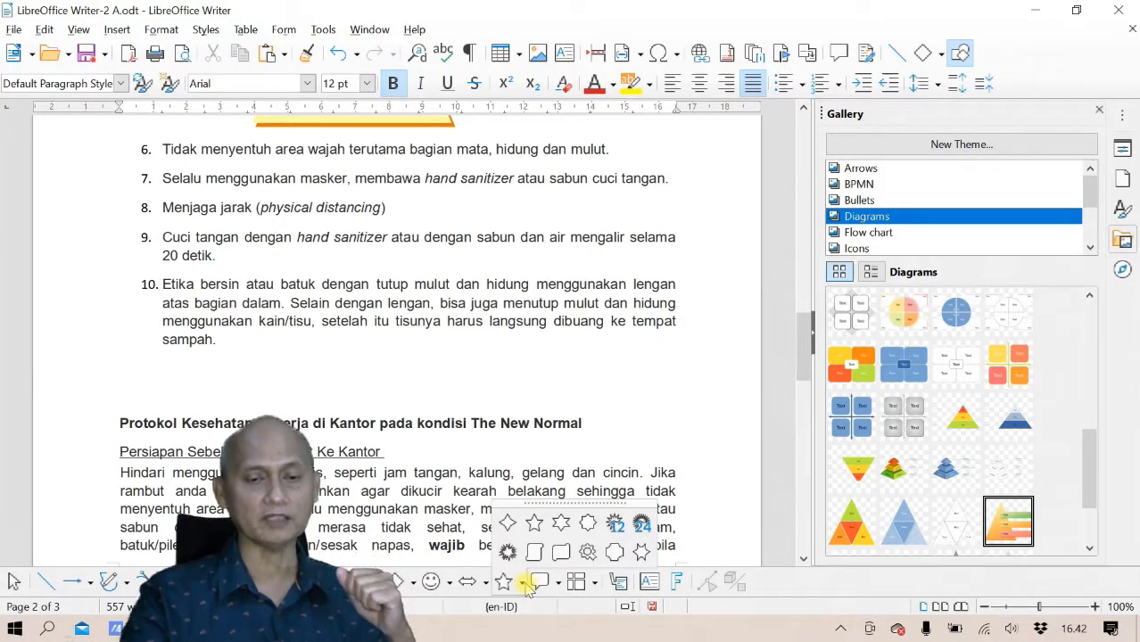
Insert a Fontwork object in the orange Favorite 2 style at the empty line below list item 10
click(132, 360)
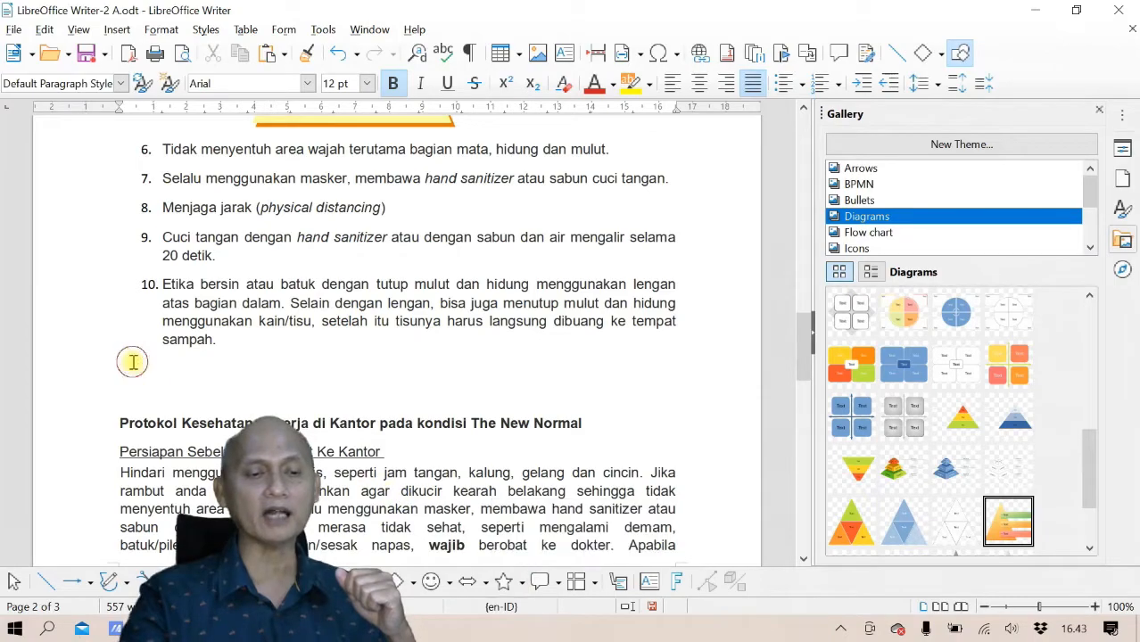
click(650, 581)
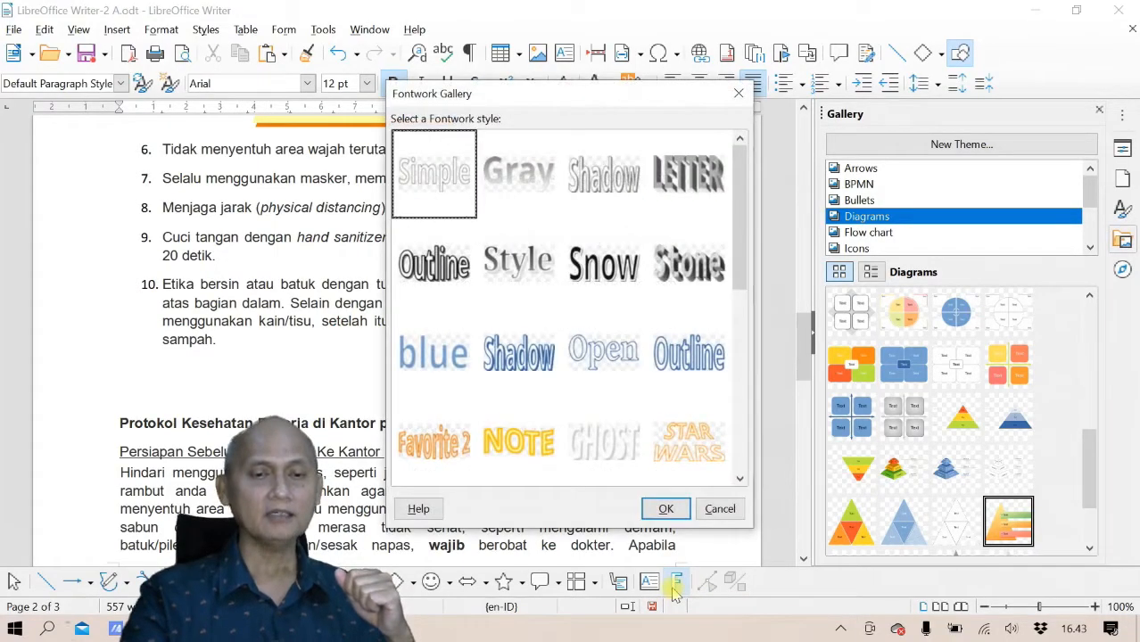
drag(501, 93, 367, 70)
drag(611, 191, 600, 263)
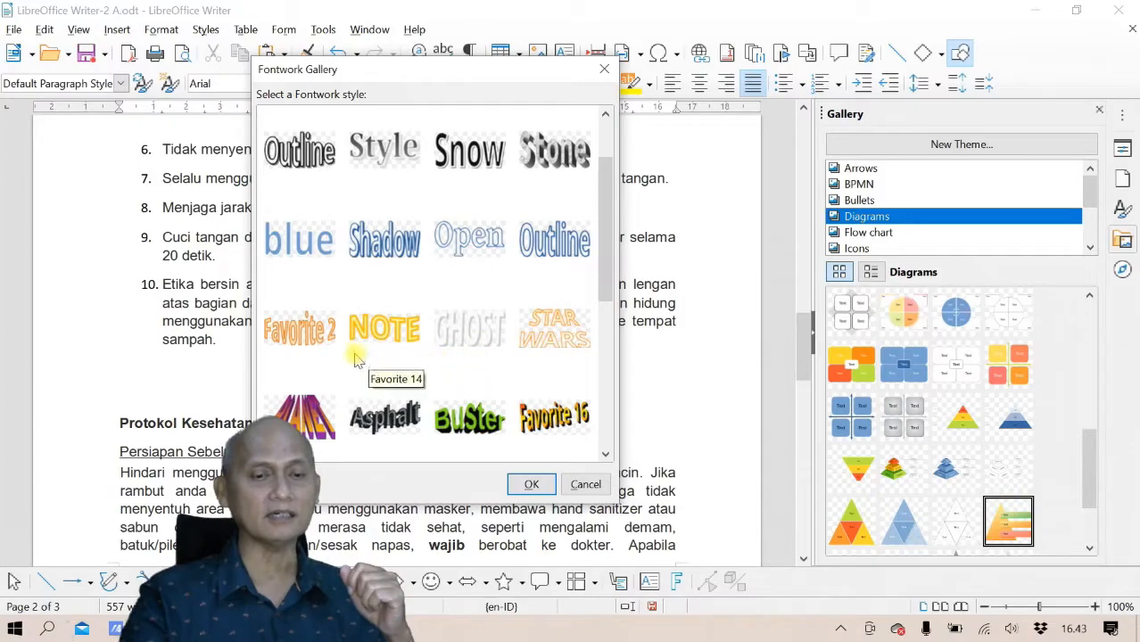
click(300, 331)
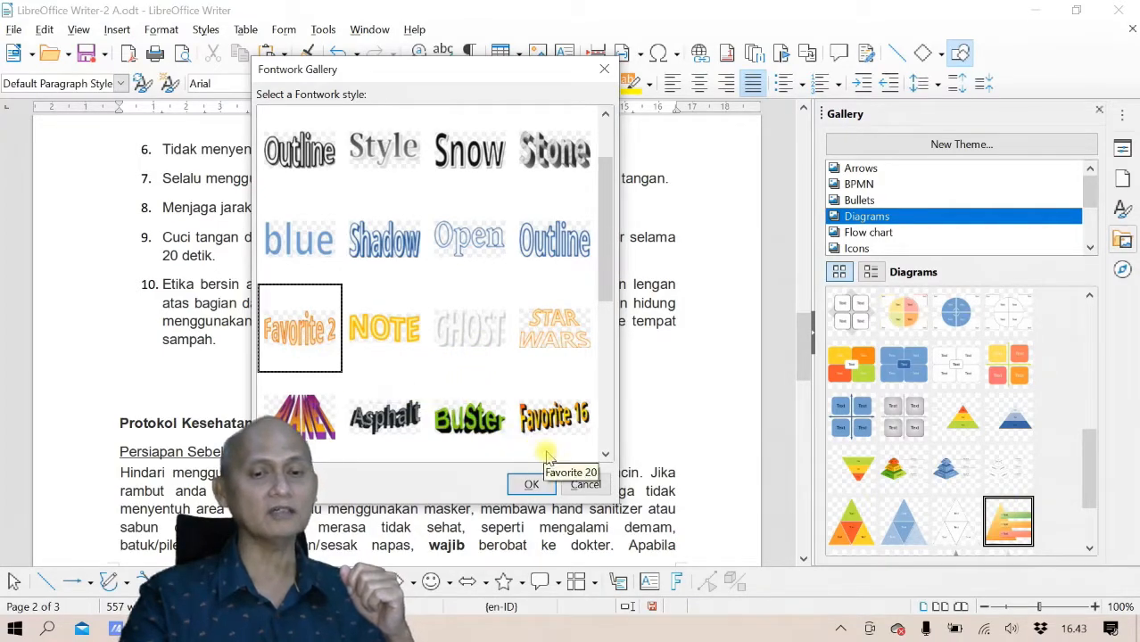
click(526, 484)
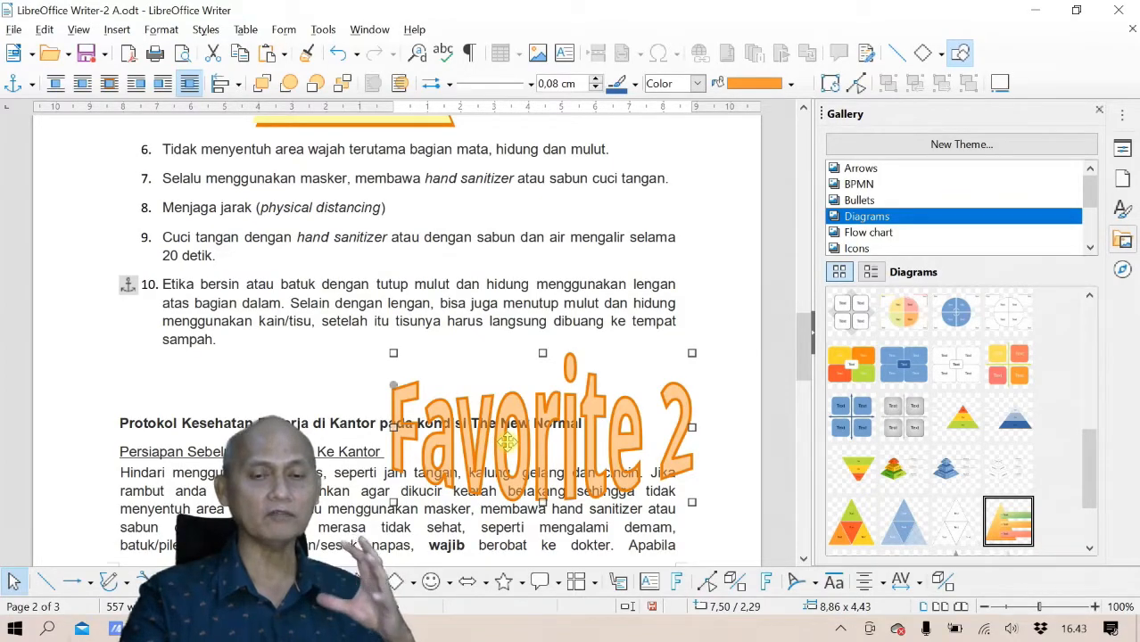
Move the Fontwork object towards the page centre at about 3.44 / 1.06 and turn off its text wrapping
drag(506, 441, 349, 406)
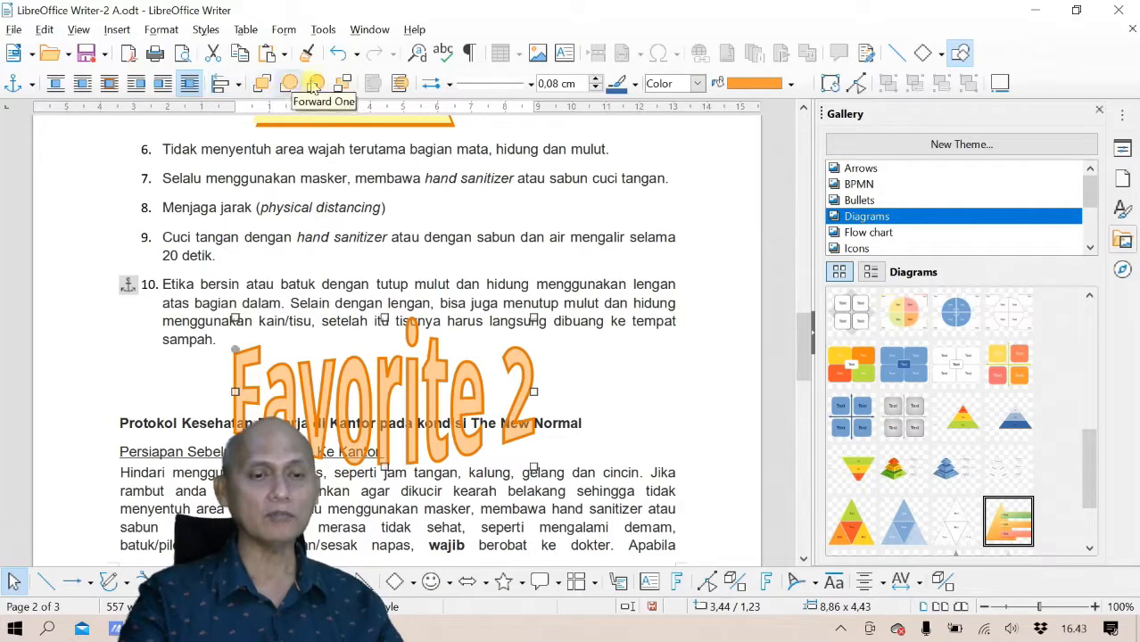
click(54, 84)
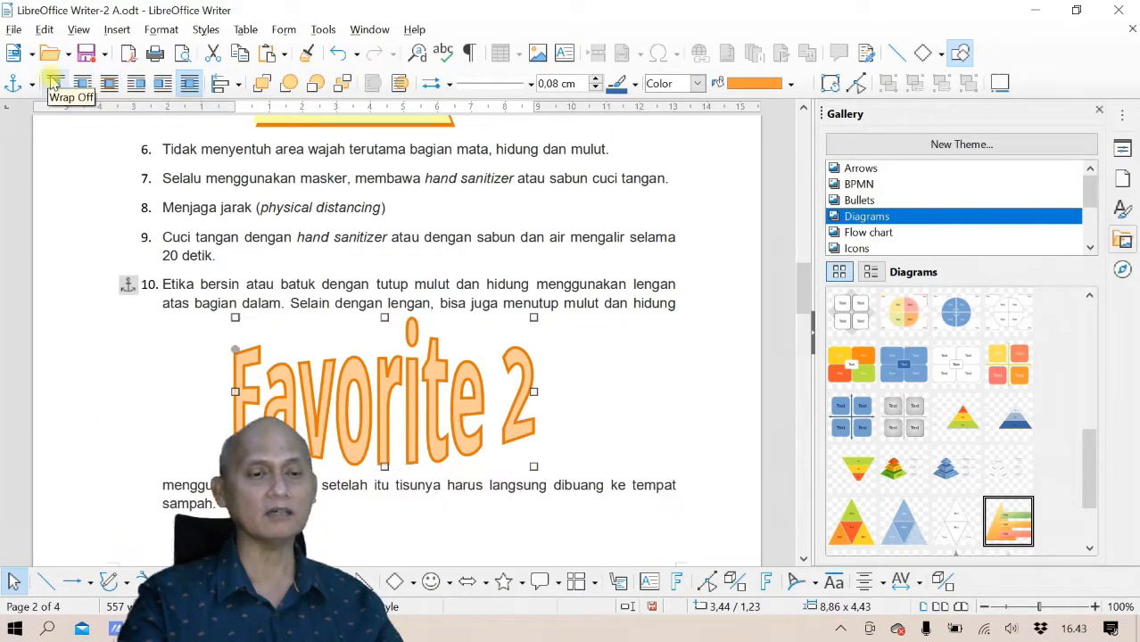
drag(387, 412, 387, 406)
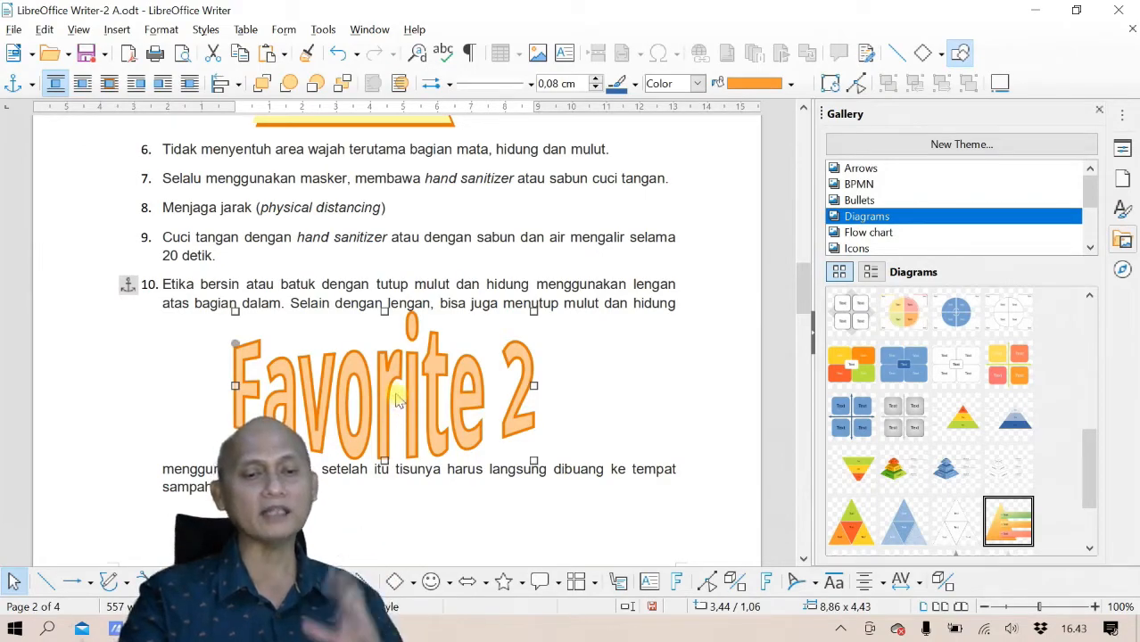
Replace the Fontwork object's text with COVID-19
double_click(386, 403)
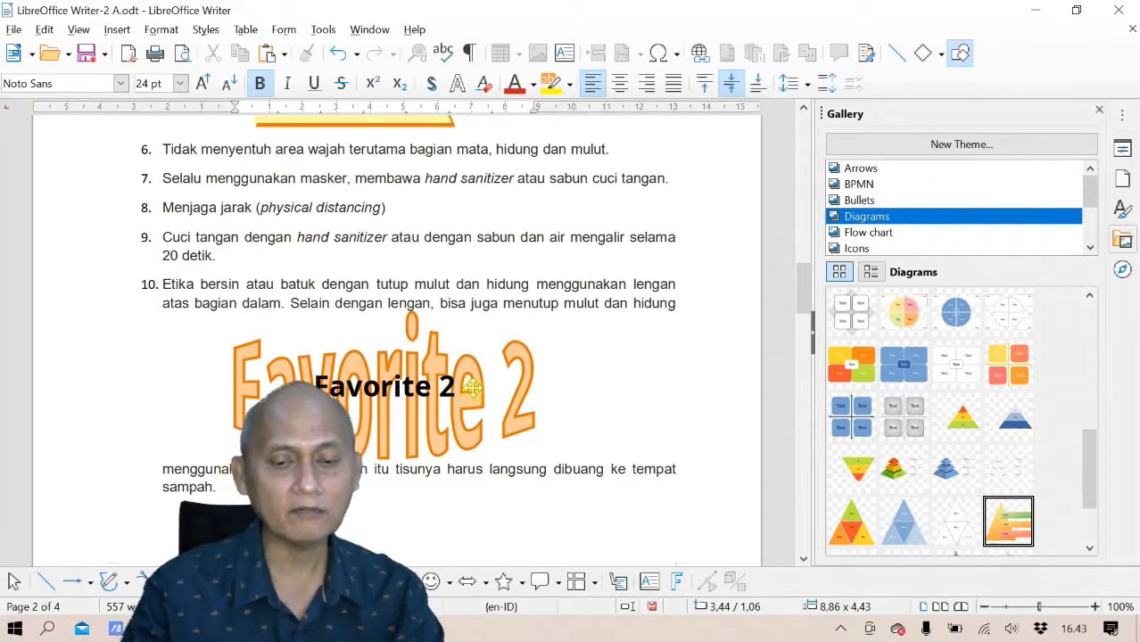
key(BackSpace)
key(BackSpace)
key(BackSpace)
key(BackSpace)
key(BackSpace)
key(BackSpace)
key(BackSpace)
key(BackSpace)
key(BackSpace)
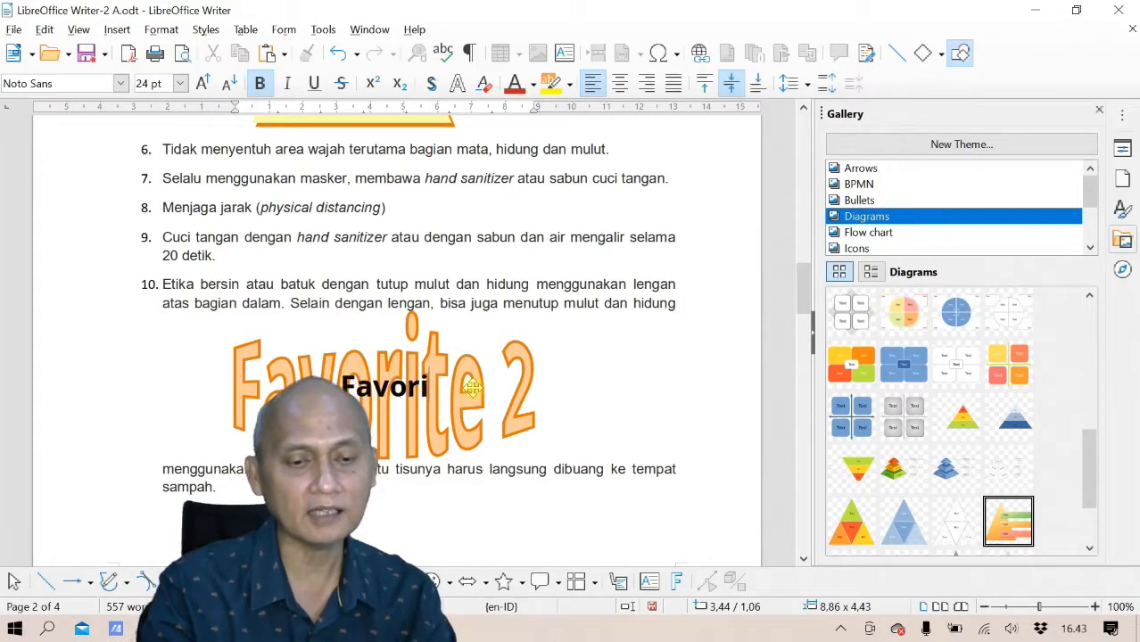
key(BackSpace)
text(COVID-19)
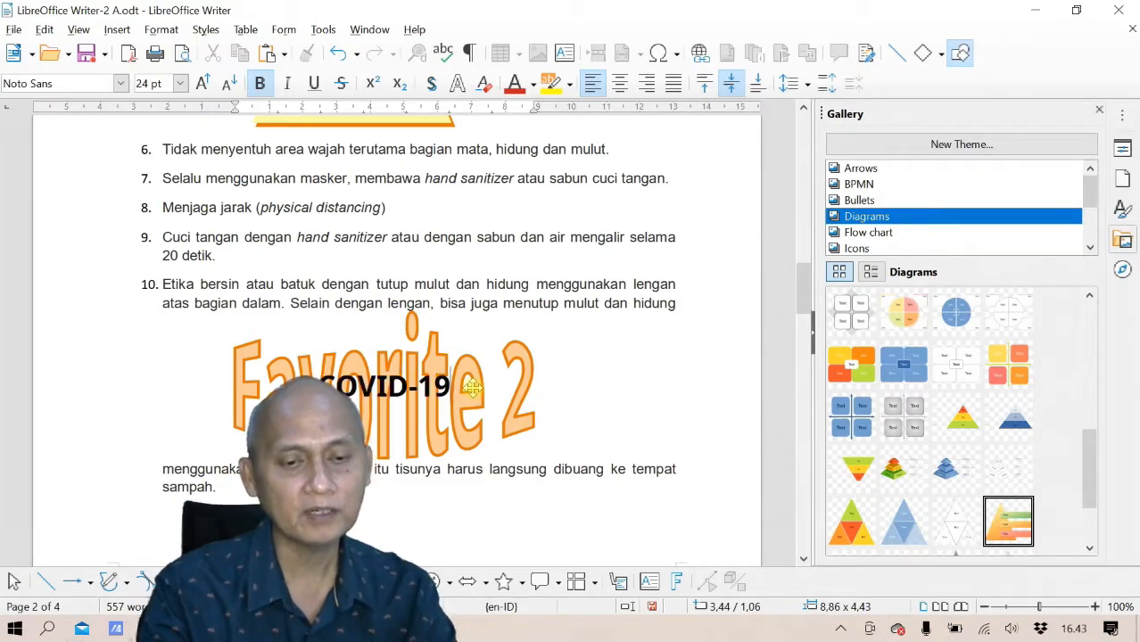
key(ctrl+z)
text(co)
key(BackSpace)
key(BackSpace)
text(CO)
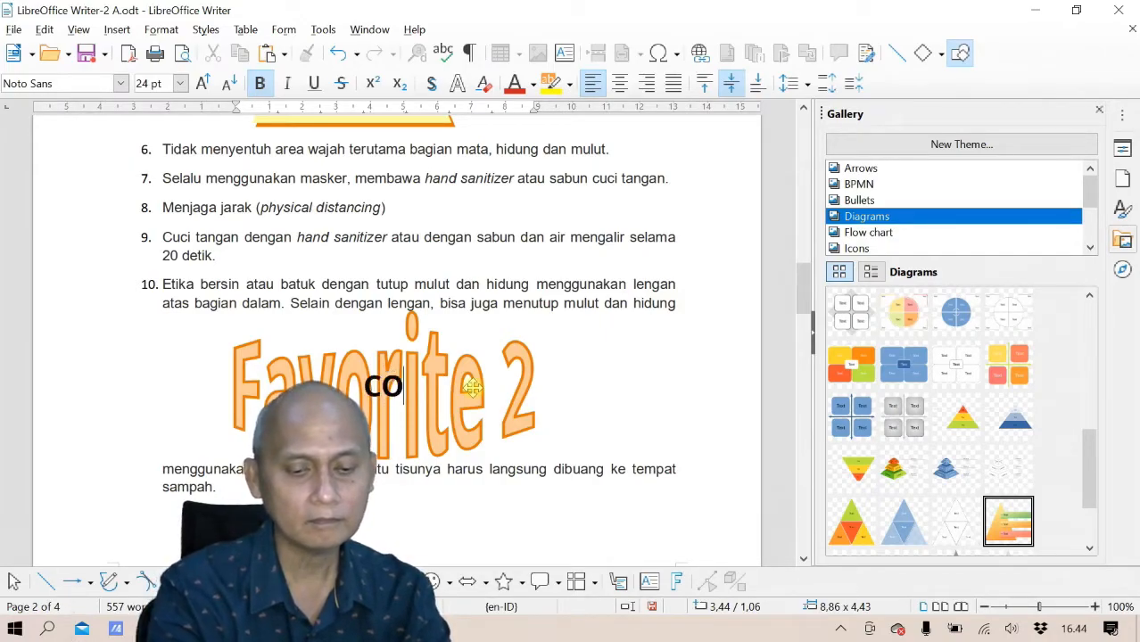
text(VID-19)
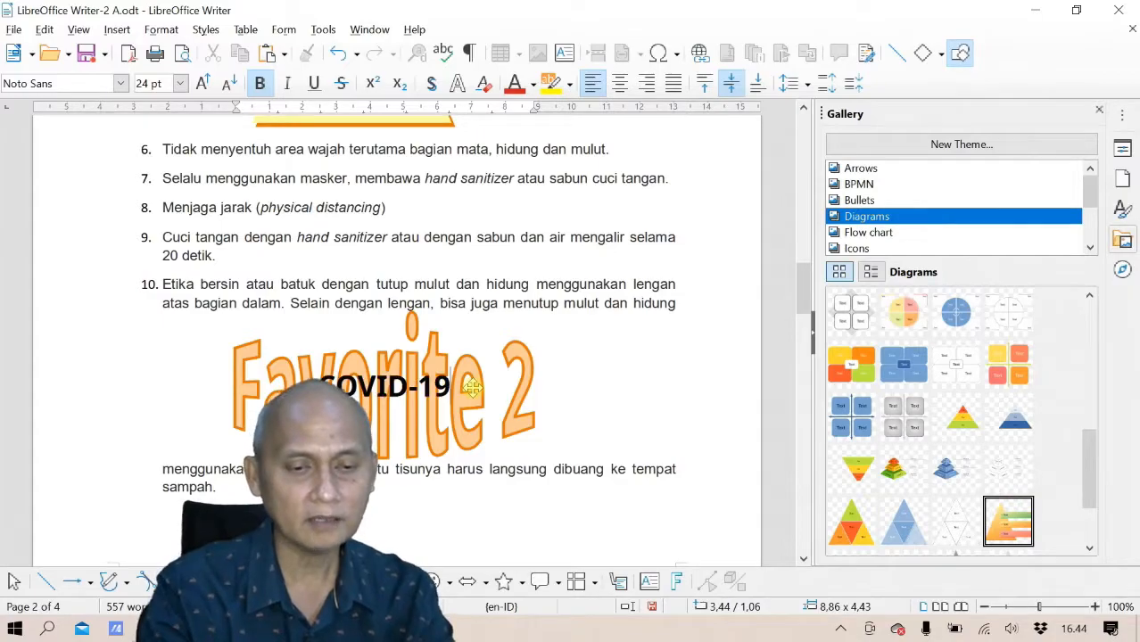
key(Return)
key(BackSpace)
text(\)
key(BackSpace)
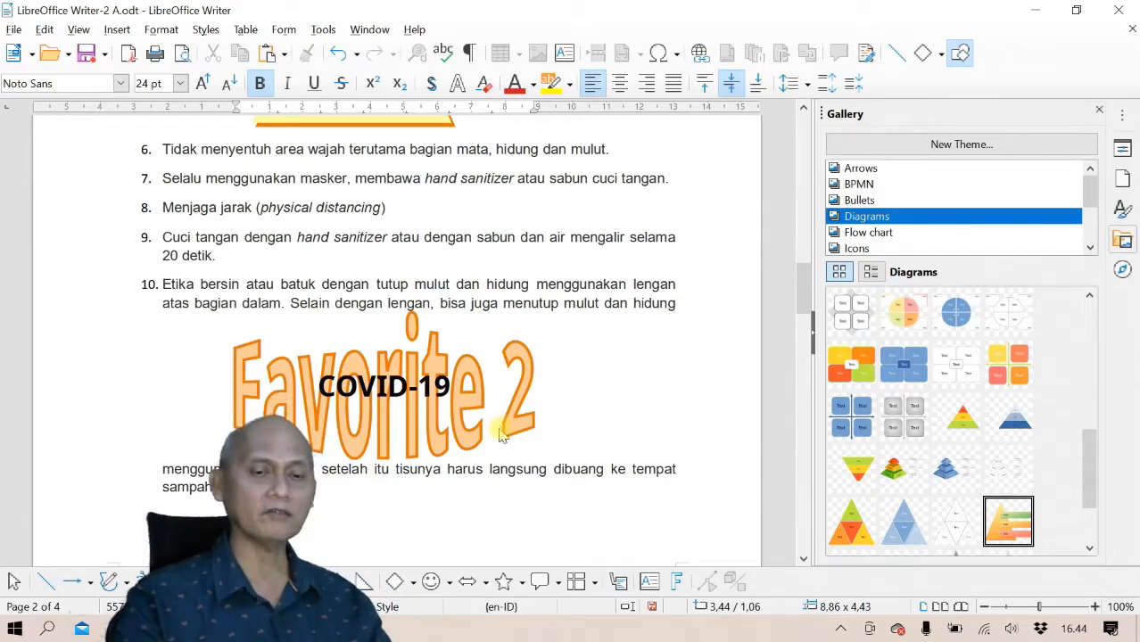
click(598, 479)
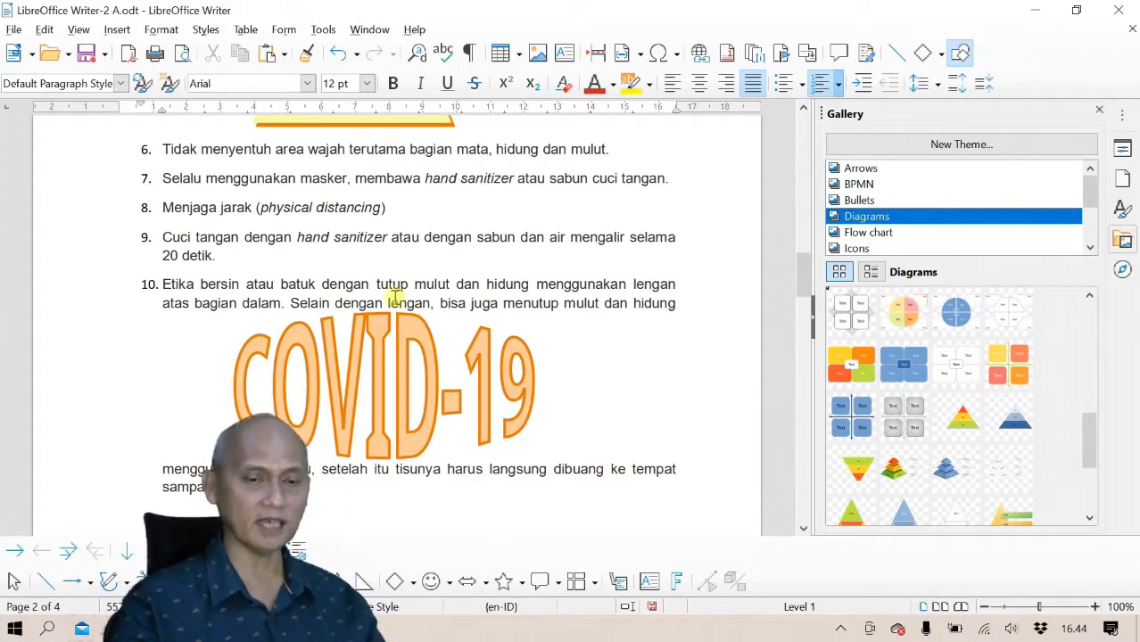
Widen the COVID-19 Fontwork on both sides to span the text width, about 15.75 × 4.43 cm
click(386, 373)
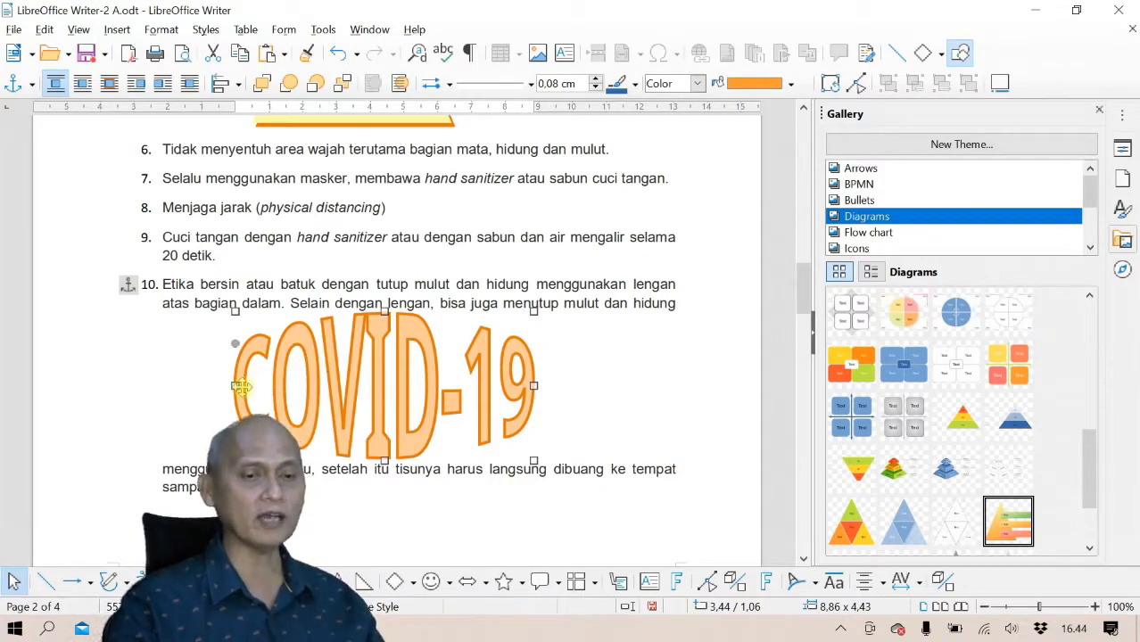
drag(233, 385, 157, 385)
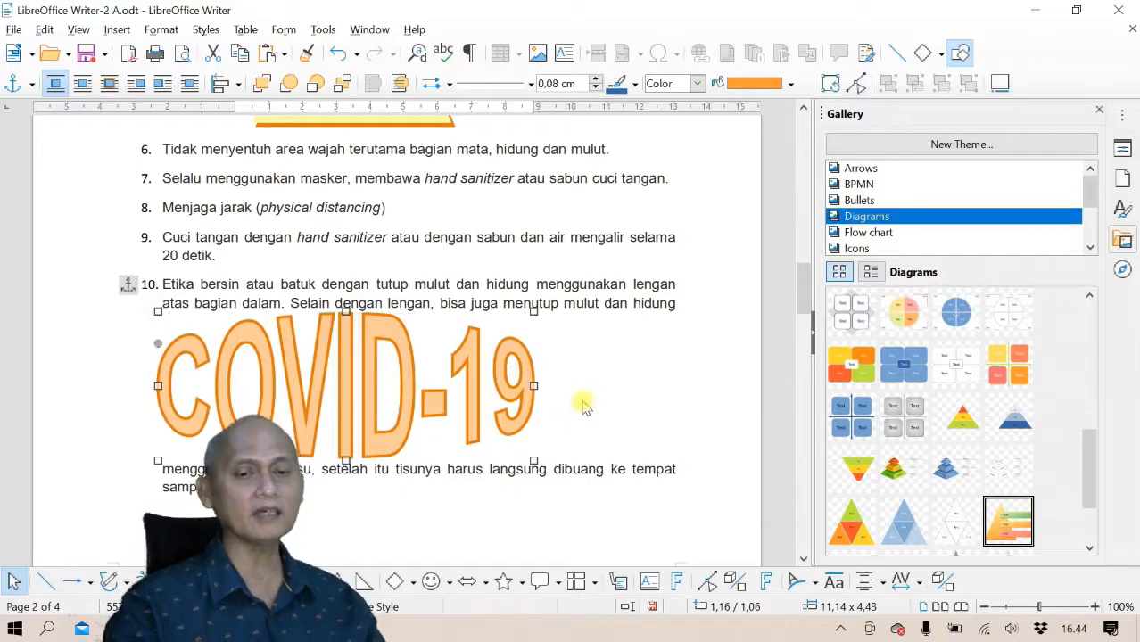
drag(535, 386, 688, 386)
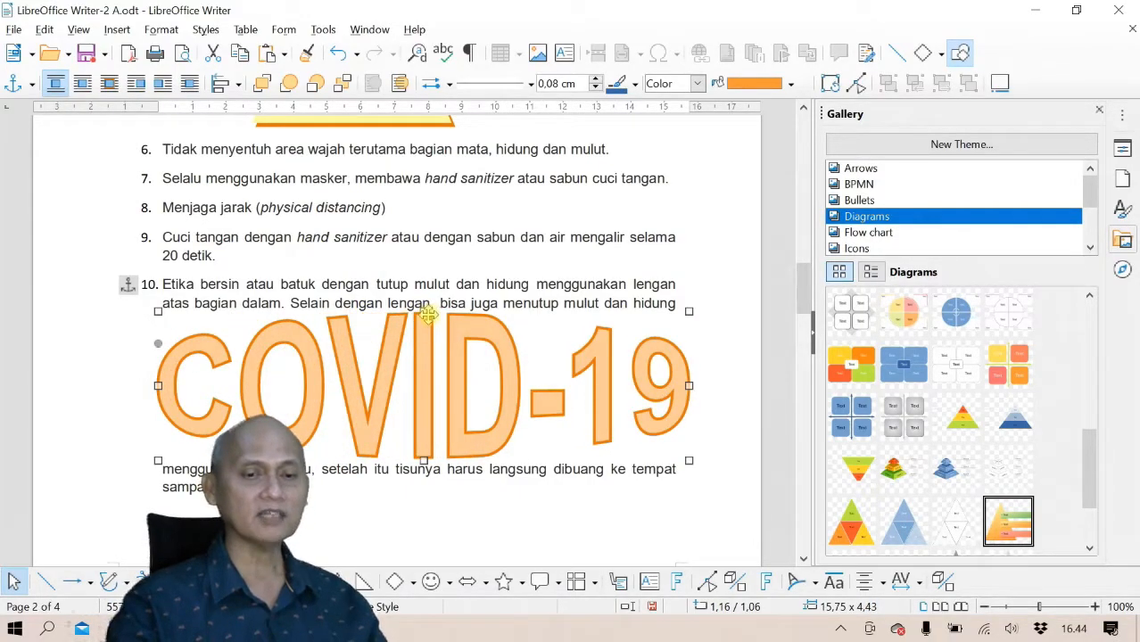
Resize the COVID-19 Fontwork to about 15.42 × 3.45 cm and place it directly below the text of list item 10
drag(424, 311, 424, 345)
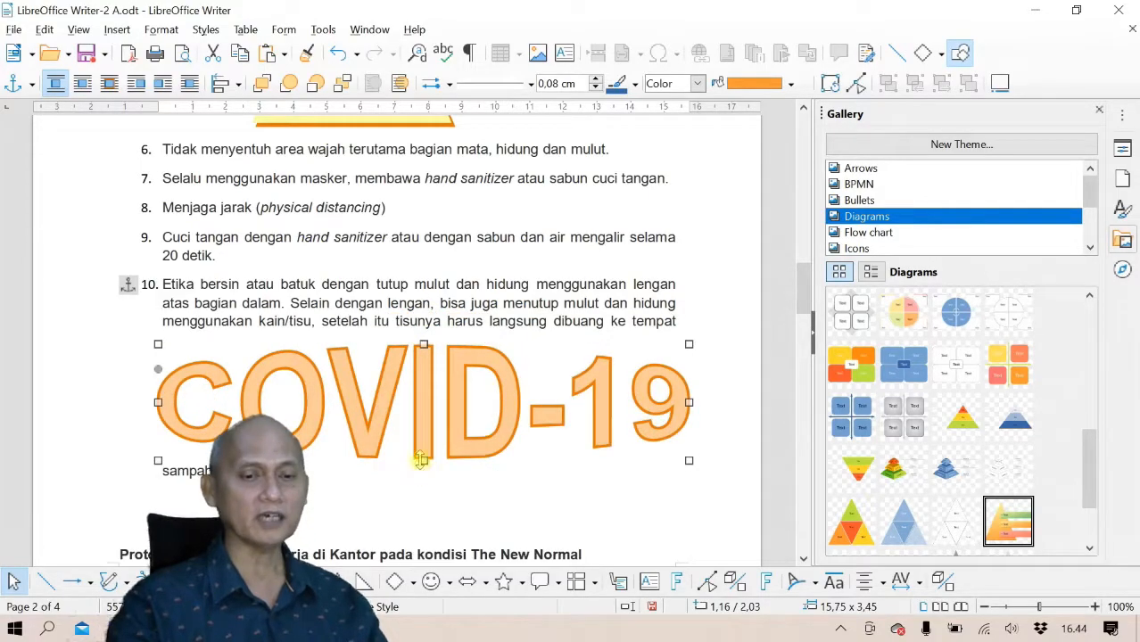
mouse_move(414, 403)
mouse_down()
mouse_move(416, 433)
mouse_move(416, 420)
mouse_up()
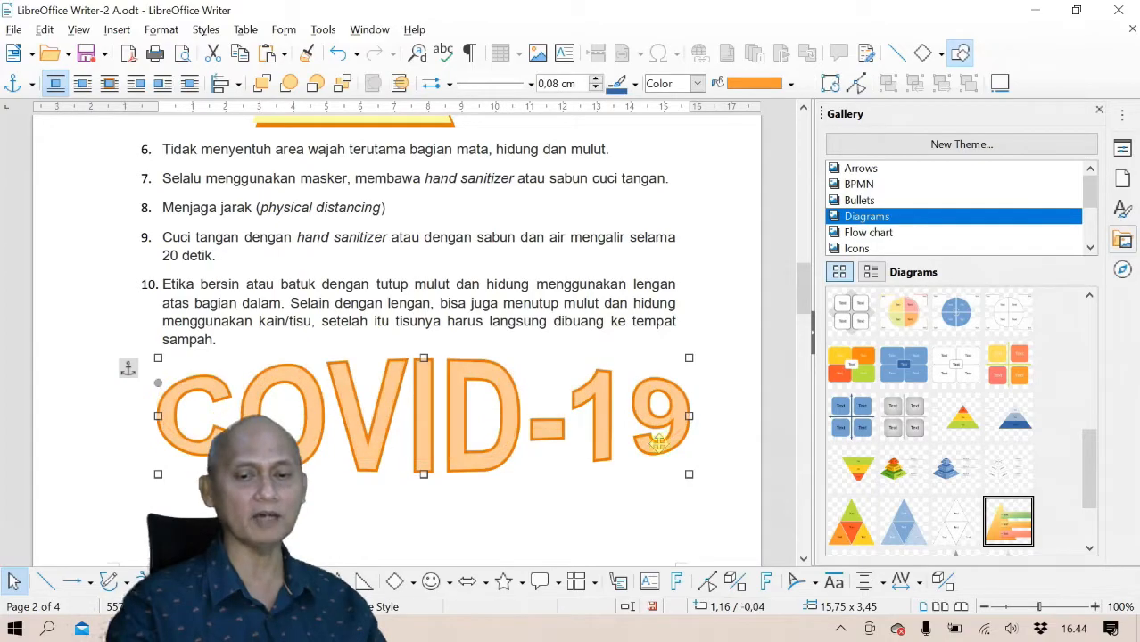
drag(689, 415, 676, 415)
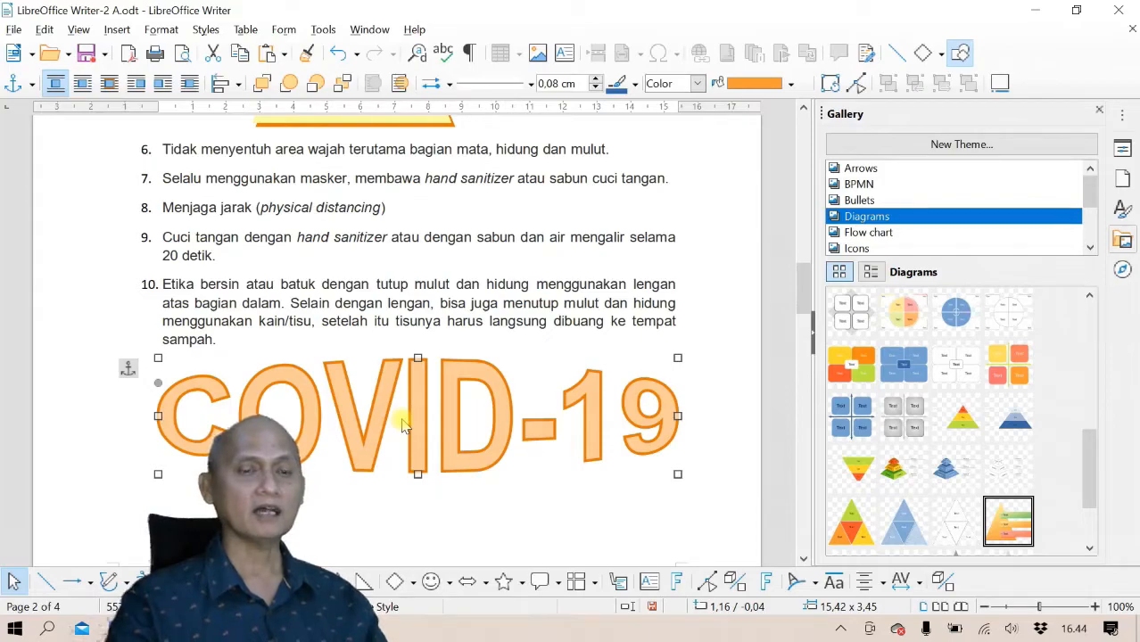
Set the COVID-19 Fontwork's fill color to Light Lime 3
click(449, 86)
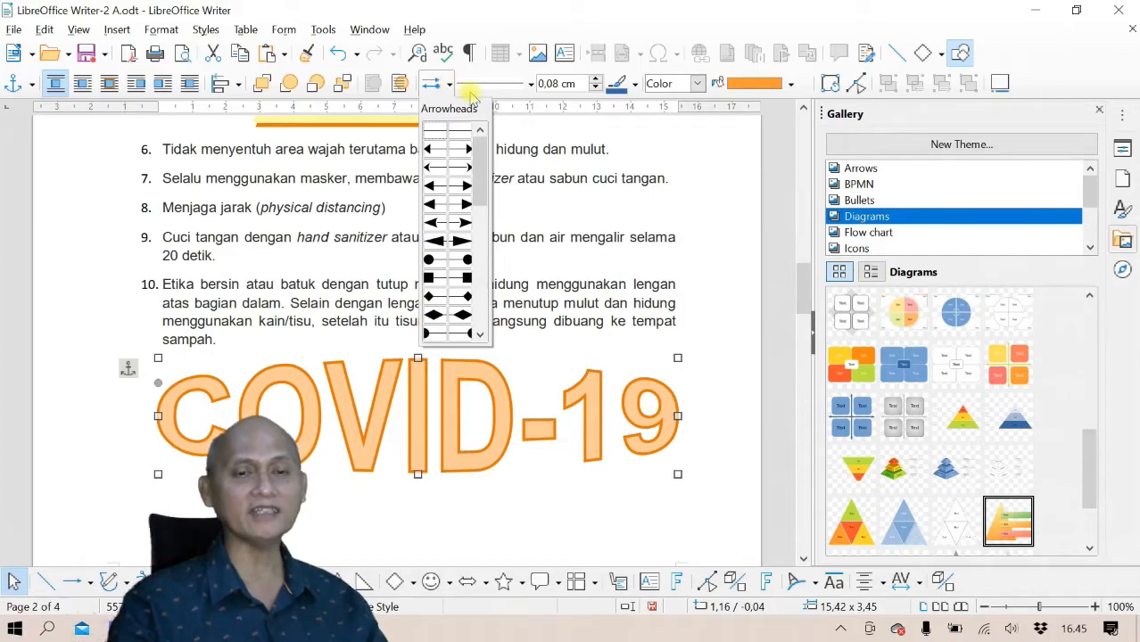
click(790, 85)
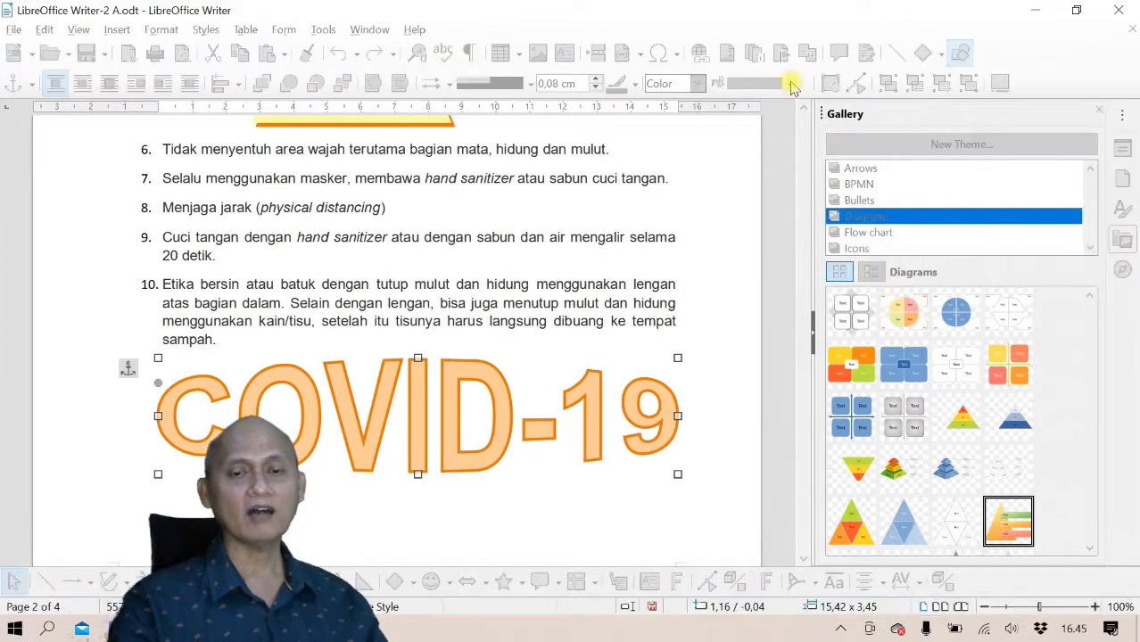
click(791, 85)
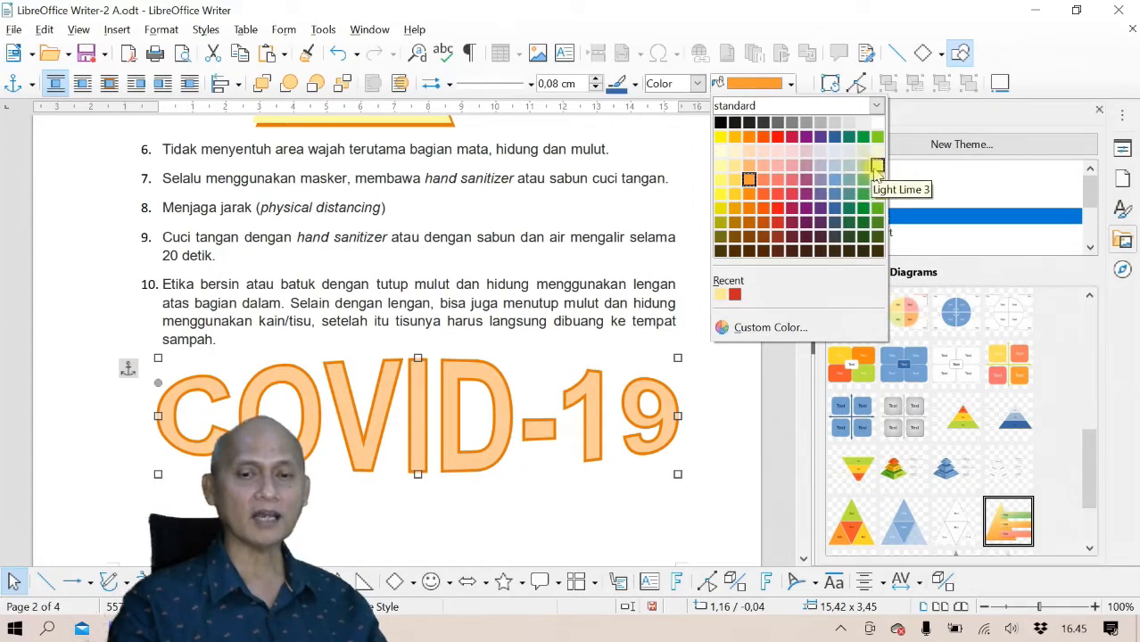
click(878, 166)
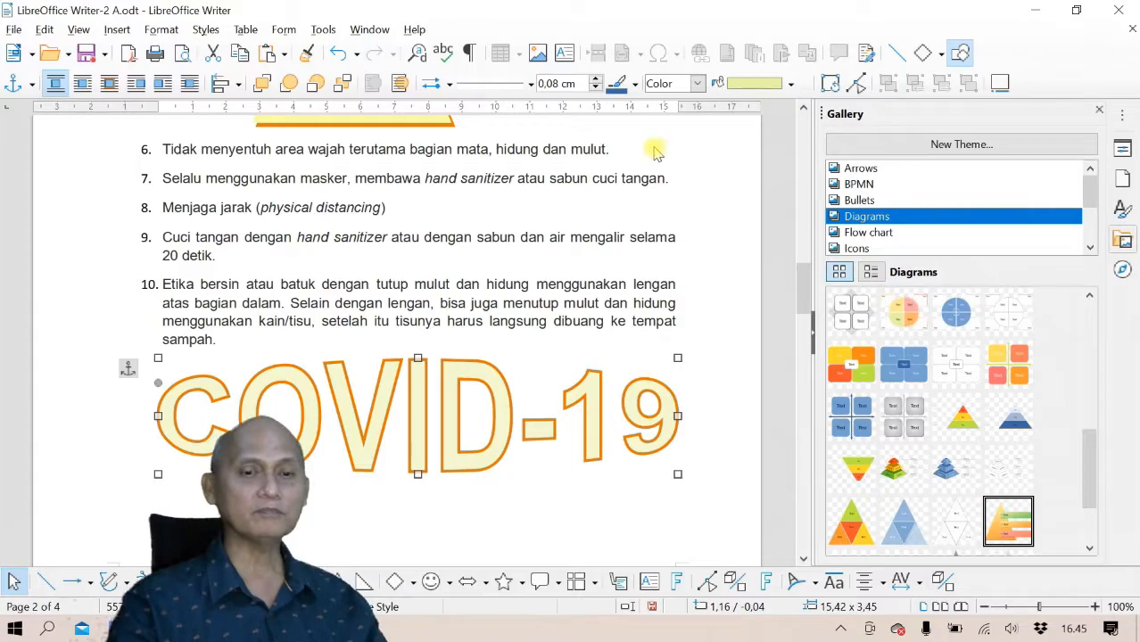
Try a dashed line style on the COVID-19 Fontwork's outline and change it back to a continuous line
click(530, 86)
drag(523, 127, 517, 177)
click(491, 266)
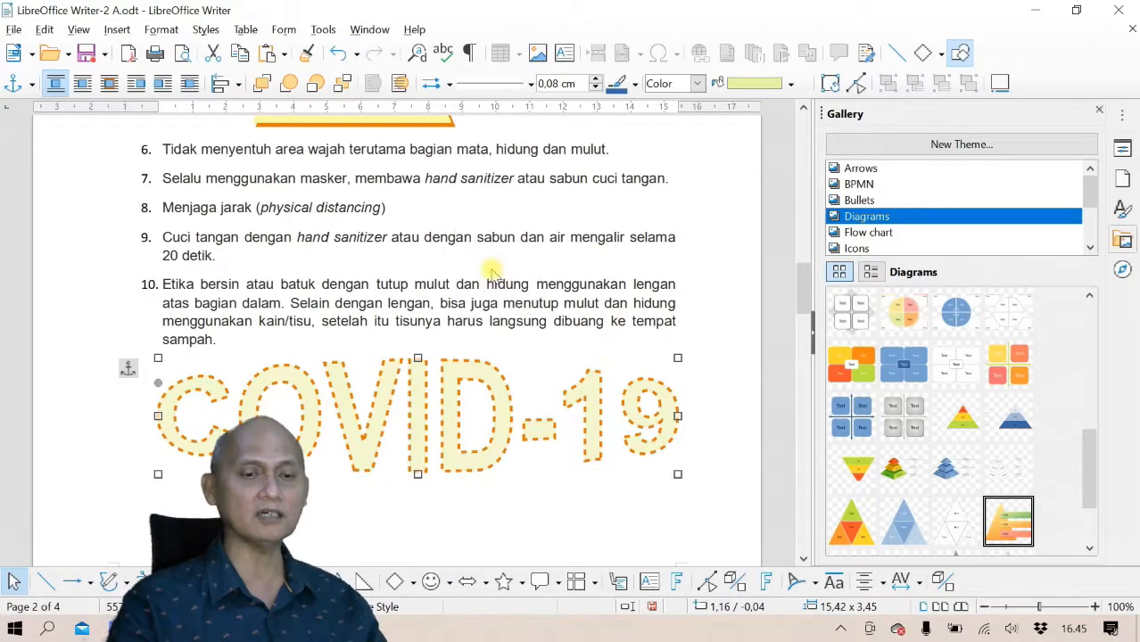
click(530, 85)
drag(522, 147, 522, 107)
click(498, 123)
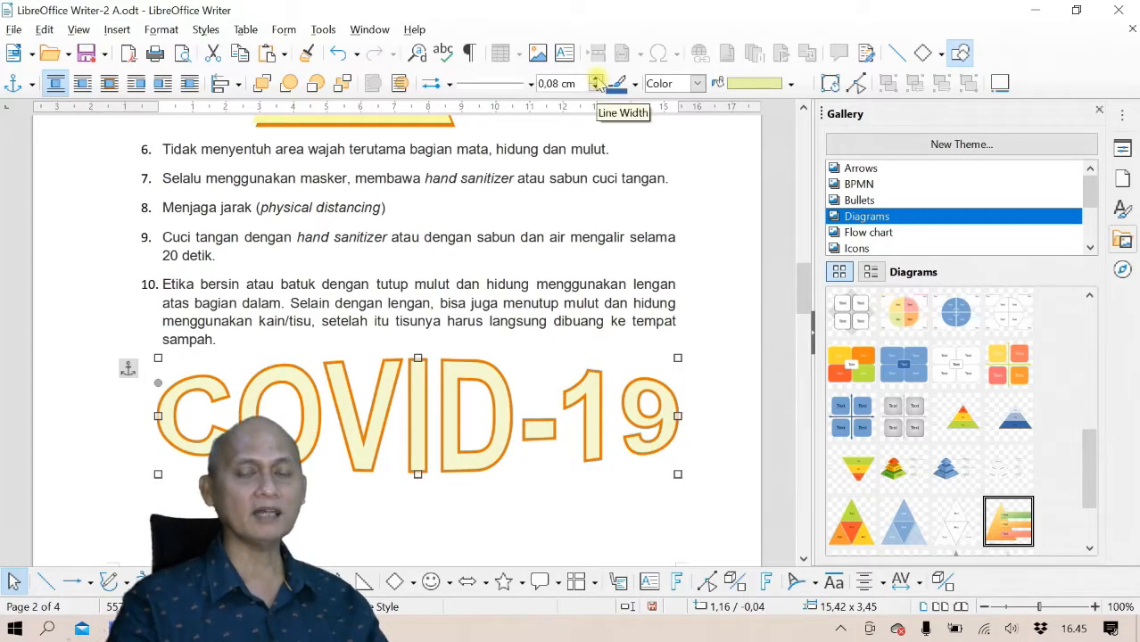
Set the outline width of the COVID-19 Fontwork to 0.10 cm
click(595, 78)
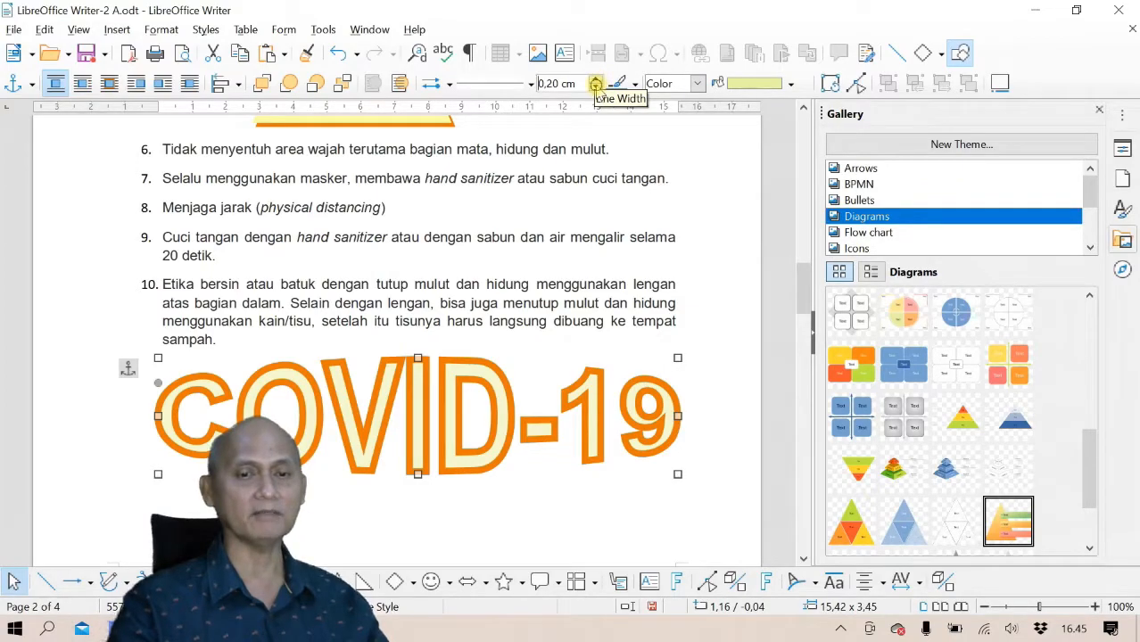
click(594, 87)
click(634, 84)
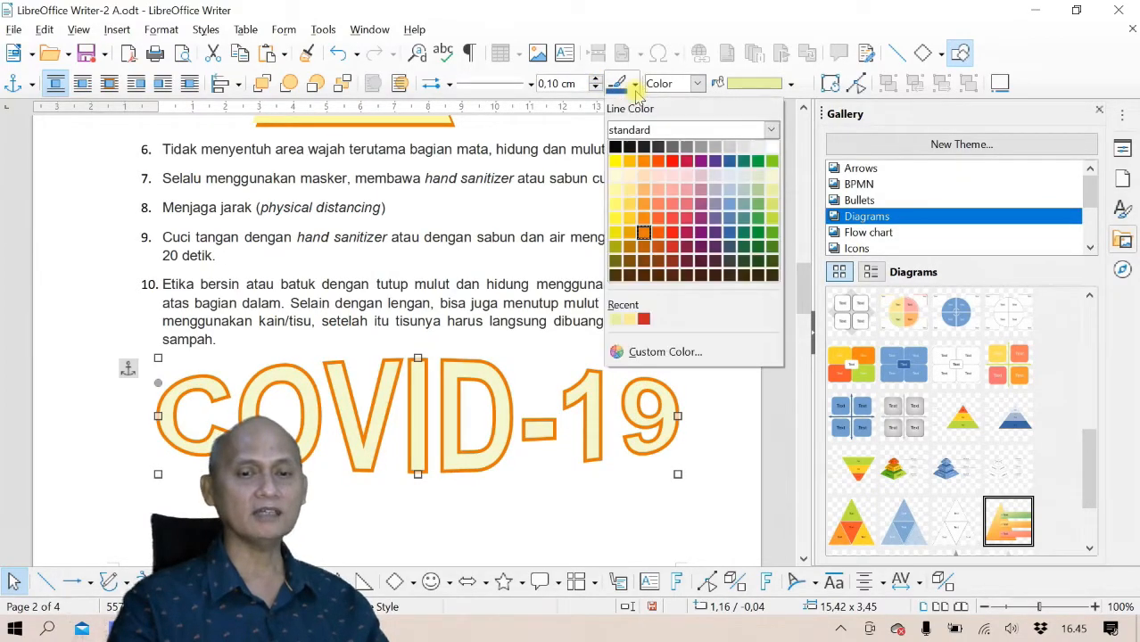
click(698, 89)
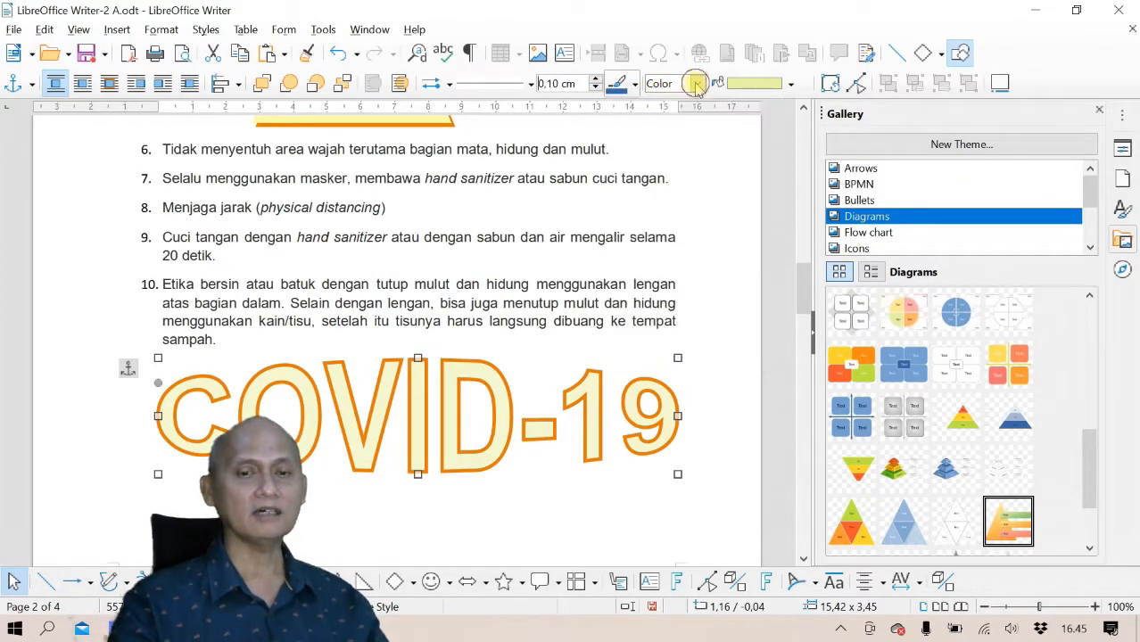
Try a gradient fill on the COVID-19 Fontwork, return to a solid color fill and apply a light lime shade
click(790, 84)
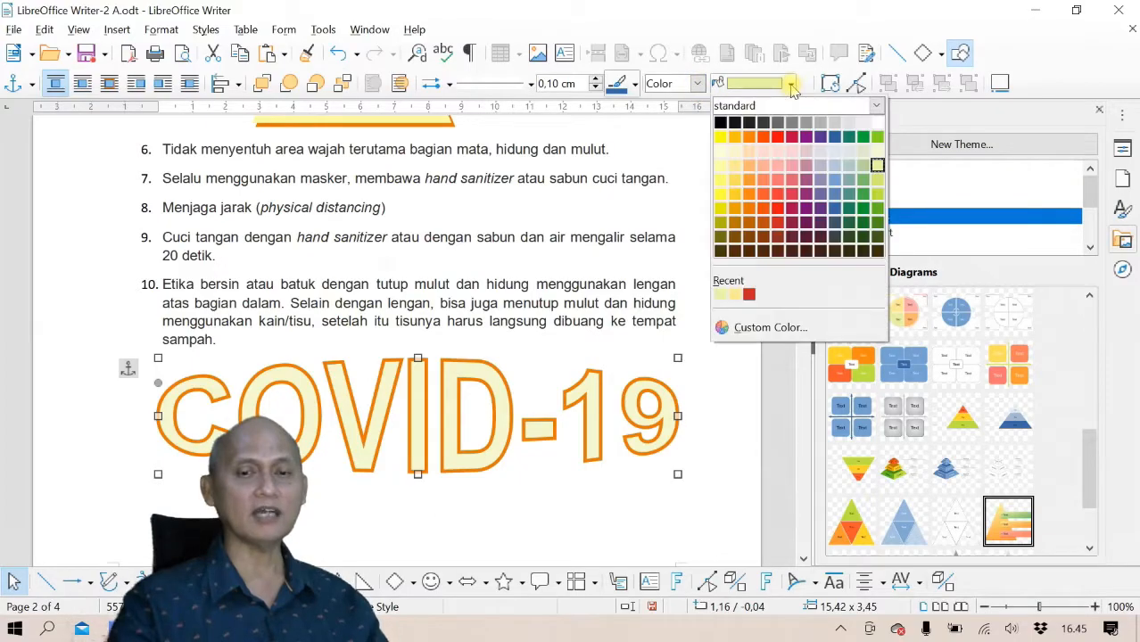
click(700, 84)
click(700, 84)
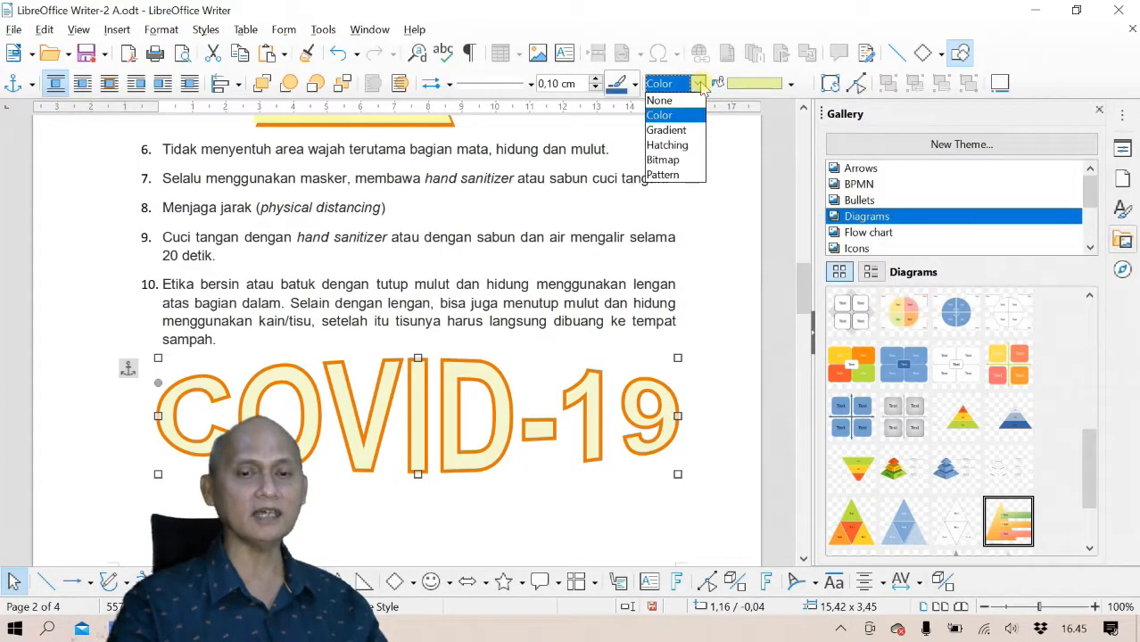
click(666, 131)
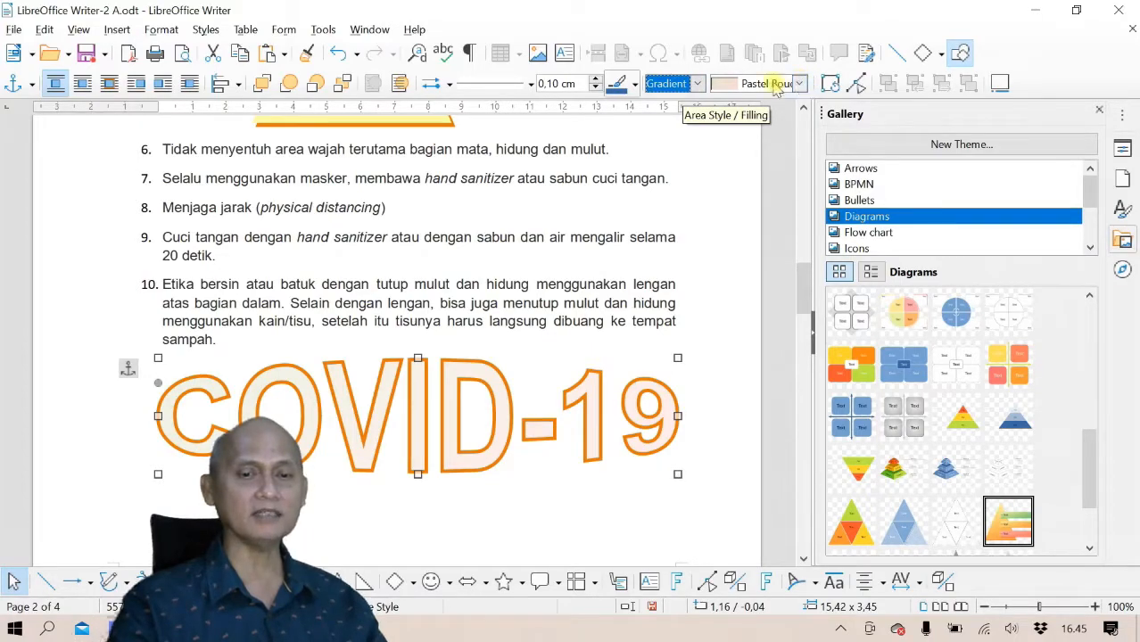
click(696, 84)
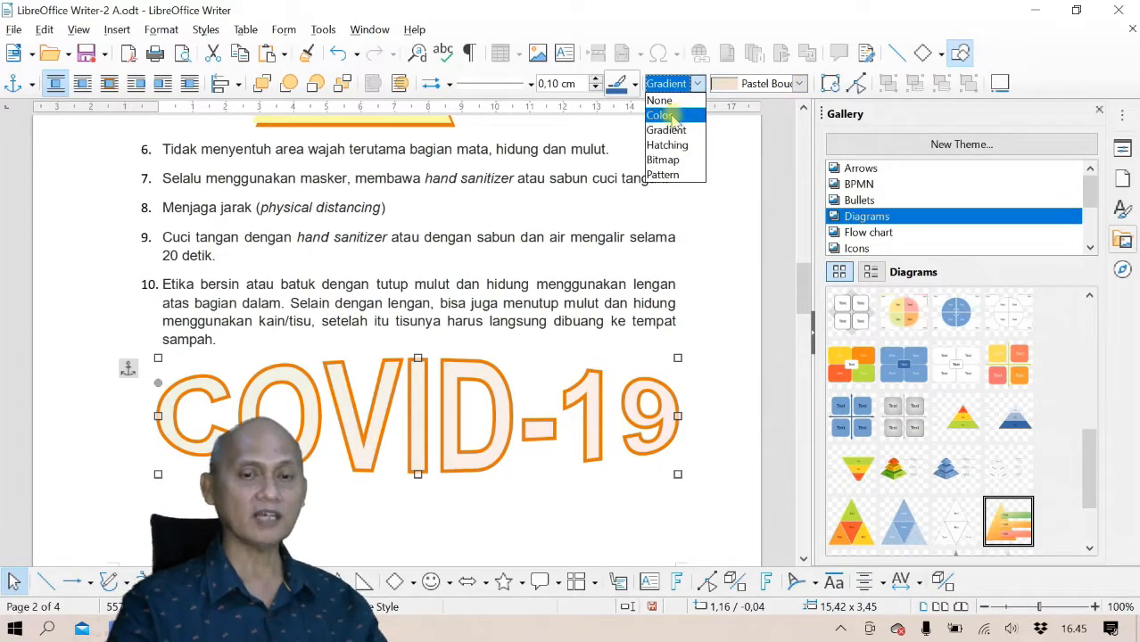
click(662, 115)
click(789, 83)
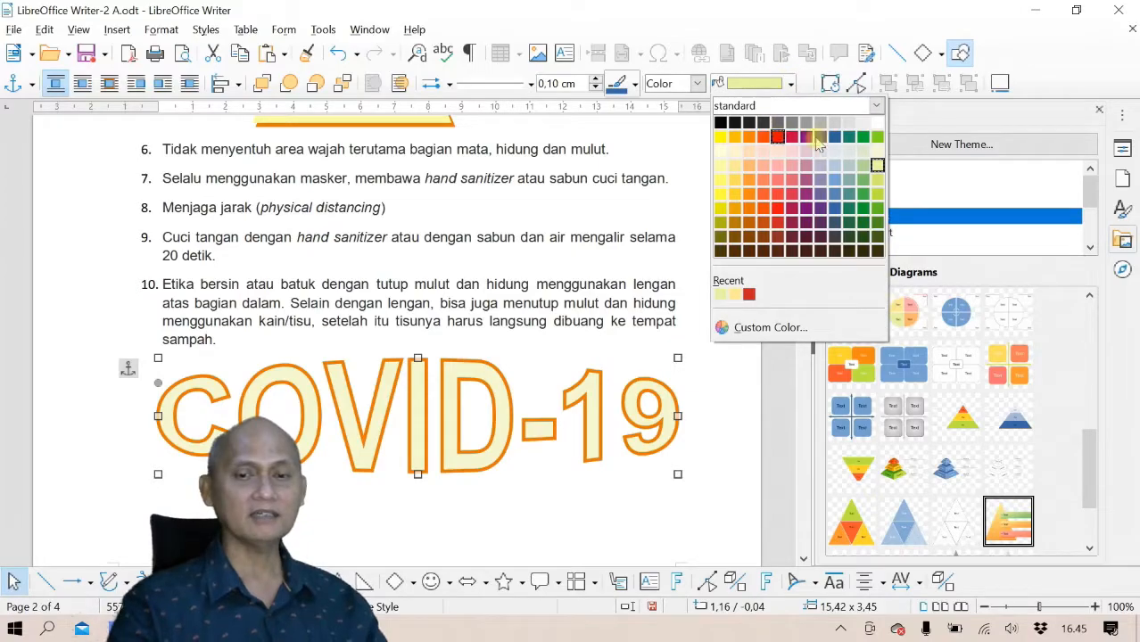
click(877, 165)
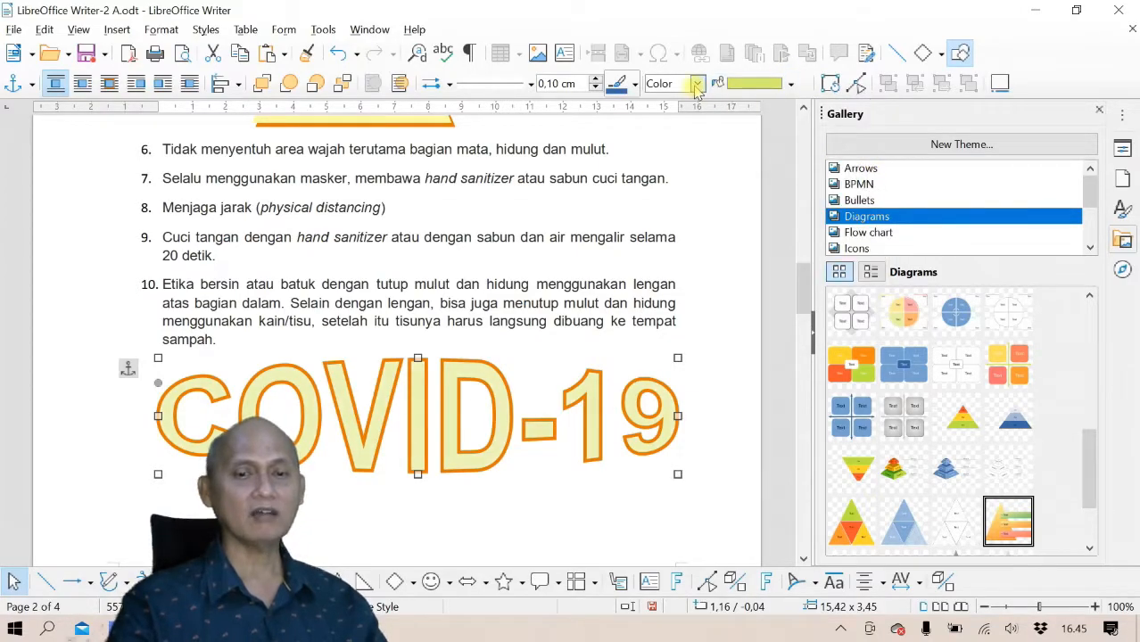
Fill the COVID-19 Fontwork with the Green Grass gradient
click(696, 83)
click(700, 130)
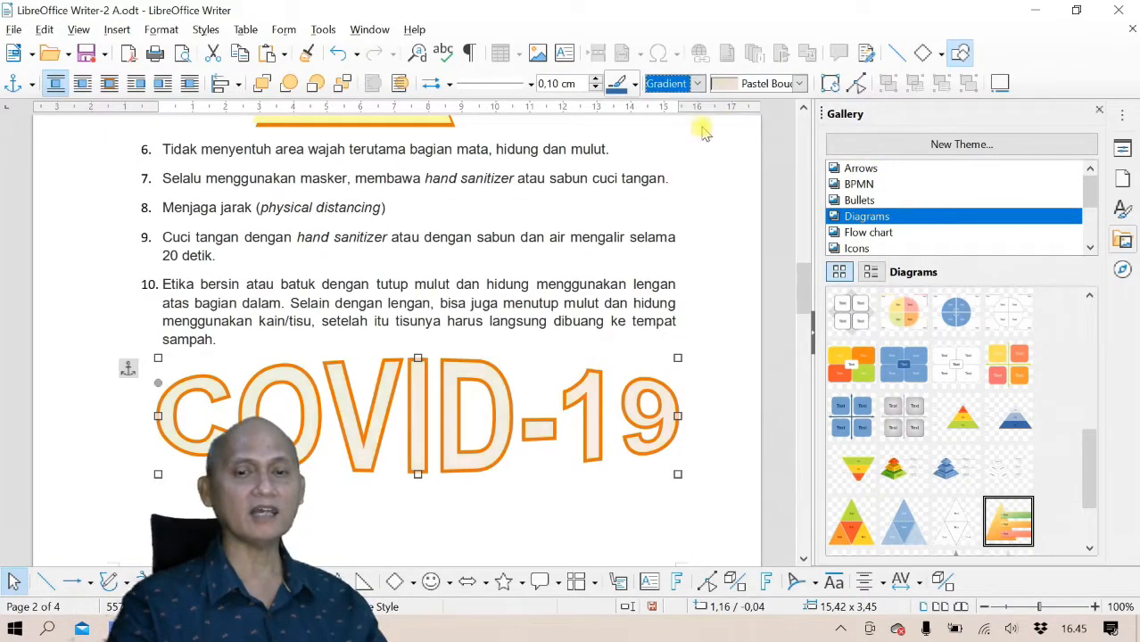
click(798, 83)
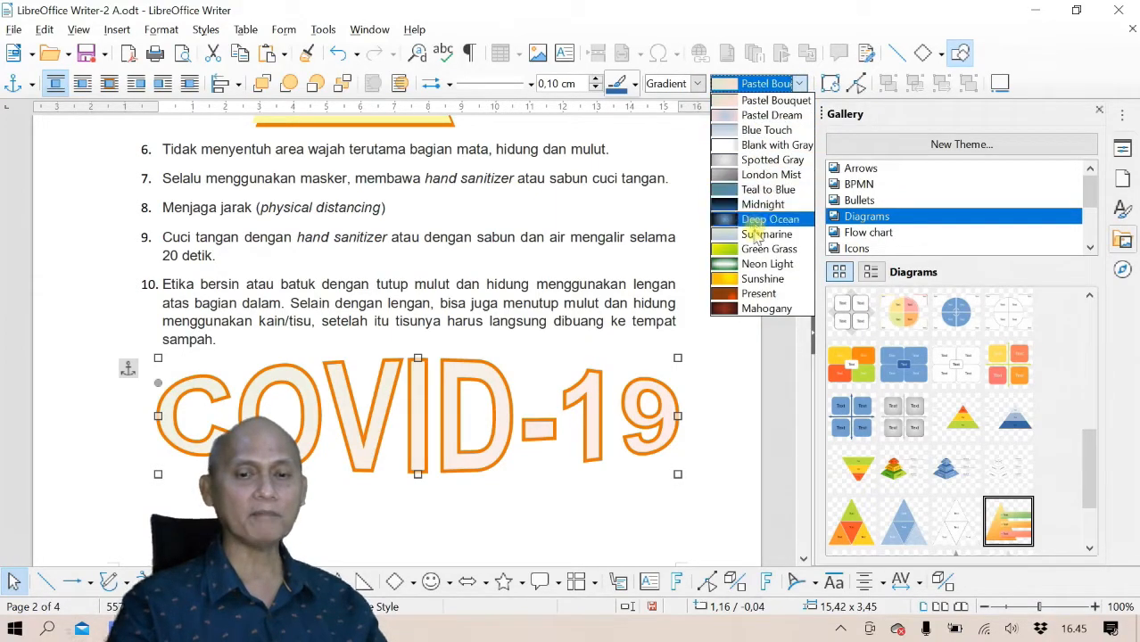
click(752, 249)
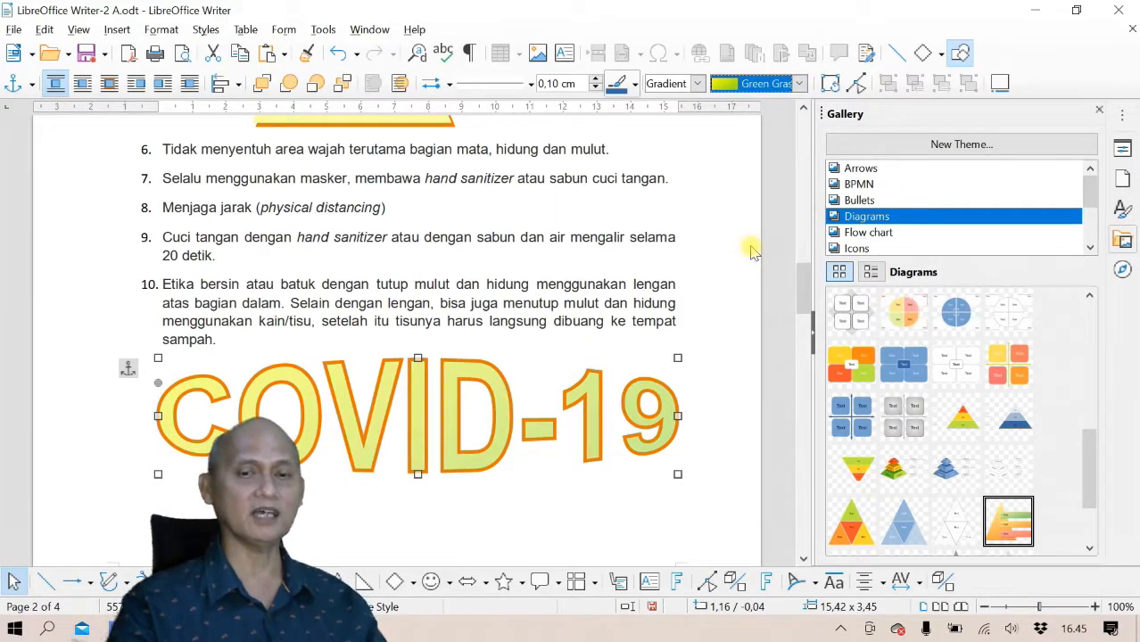
Try the Pool bitmap as the COVID-19 Fontwork's fill and switch the fill type back to Gradient
click(697, 83)
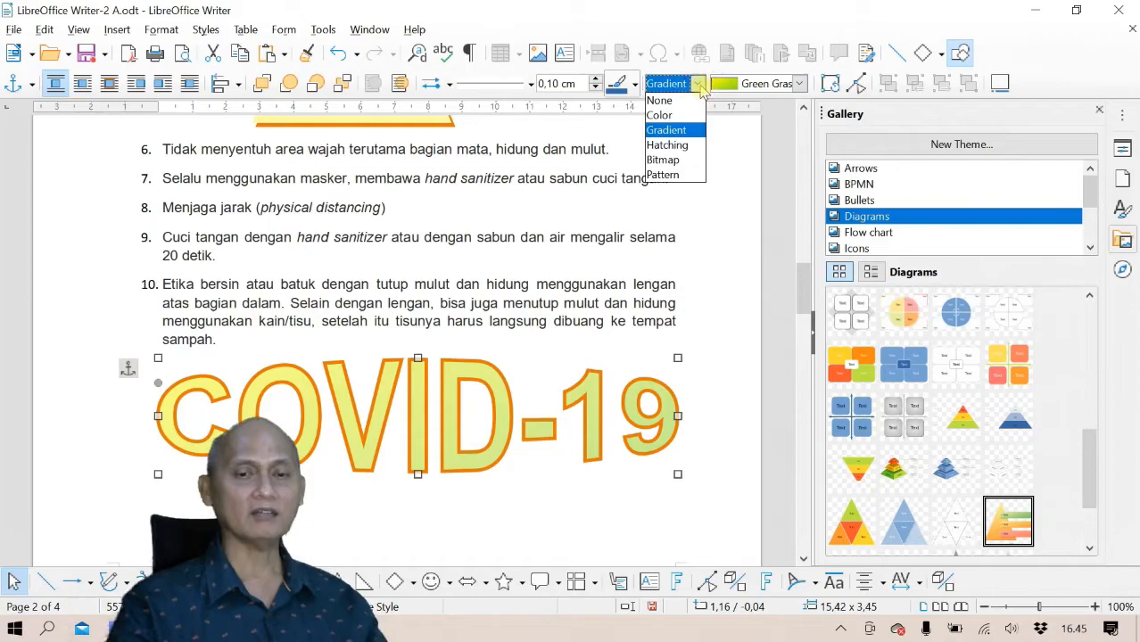
click(664, 160)
click(800, 83)
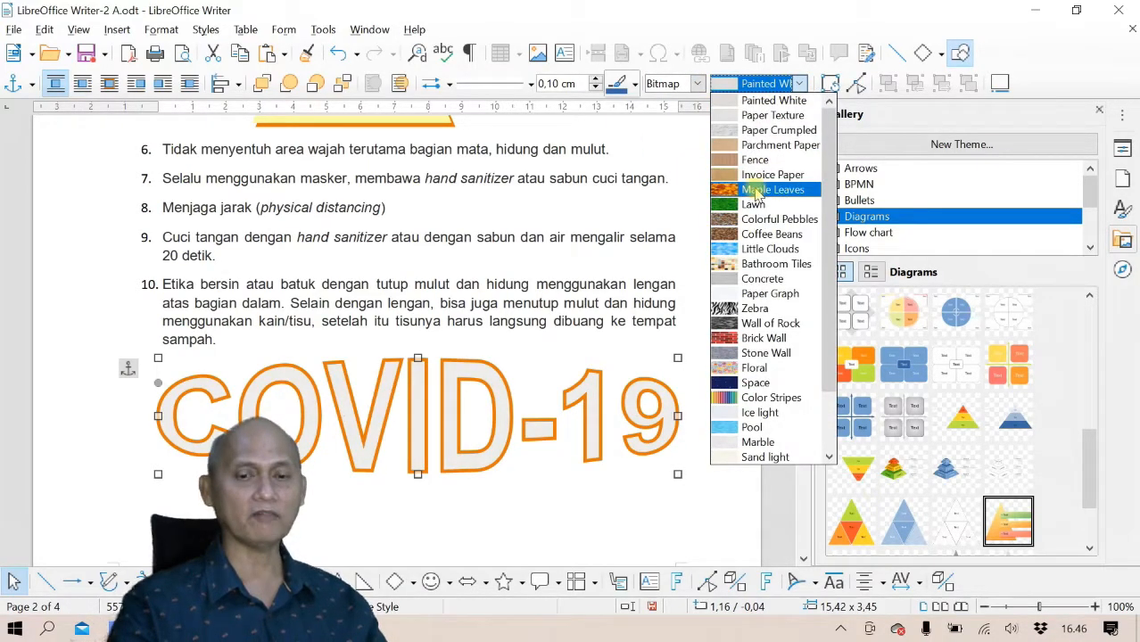
click(754, 428)
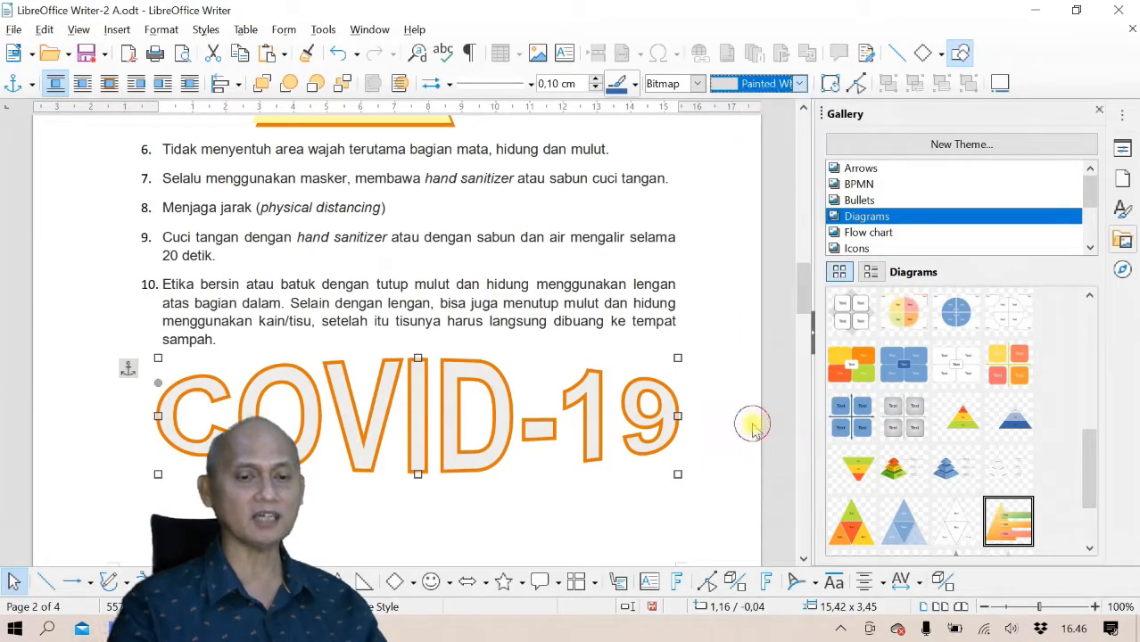
click(699, 84)
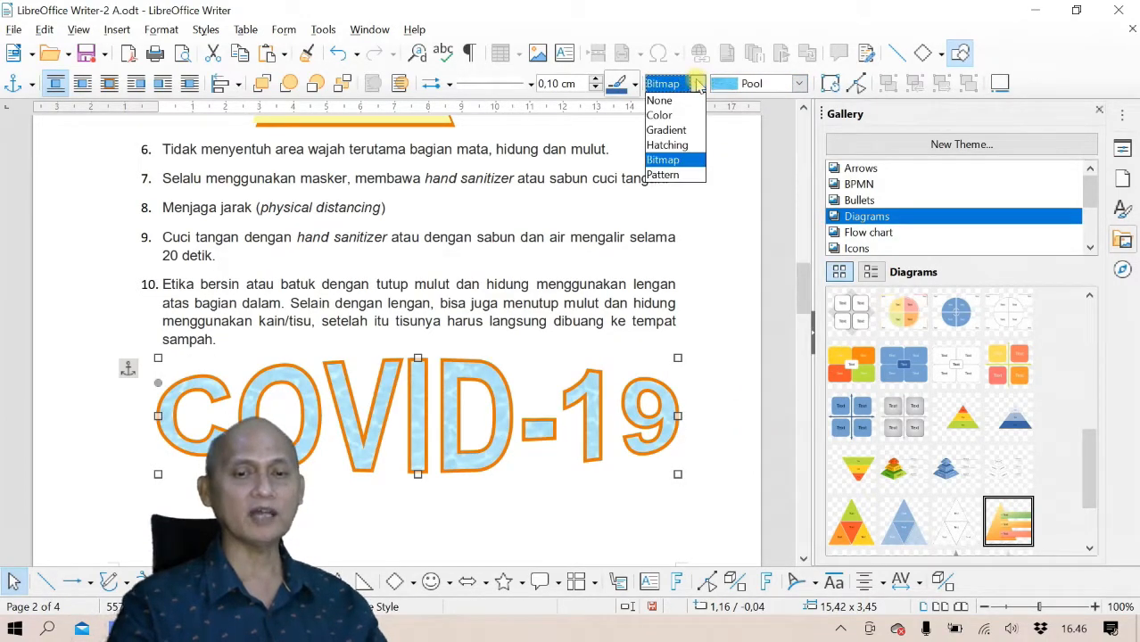
click(682, 131)
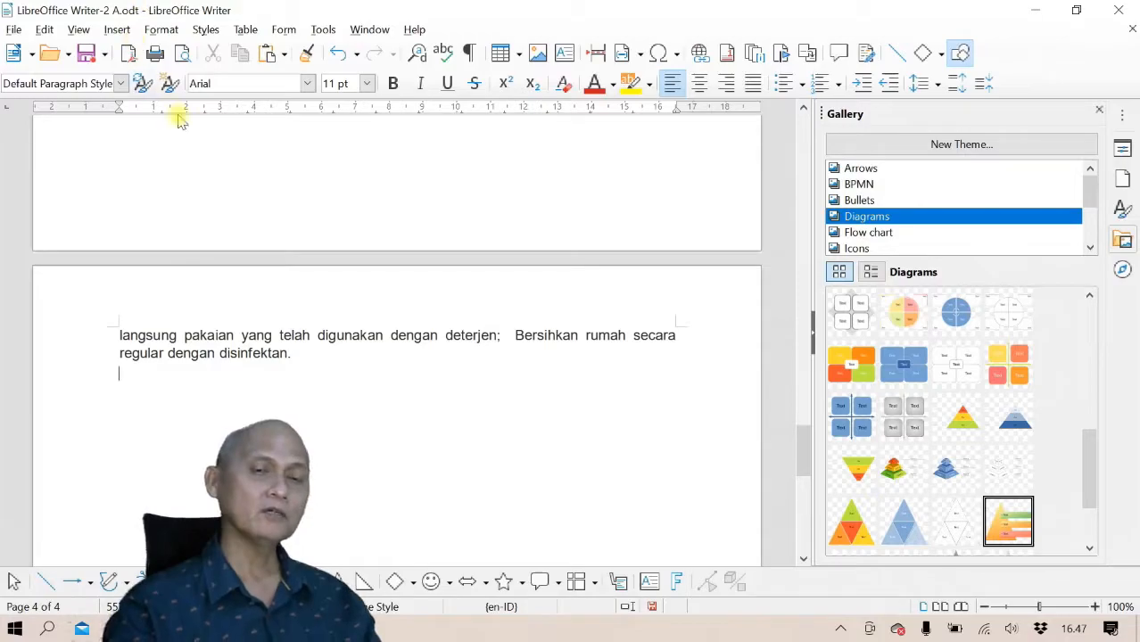
Insert a table of 4 columns and 6 rows below the document's last paragraph, and undo the insertion
click(520, 54)
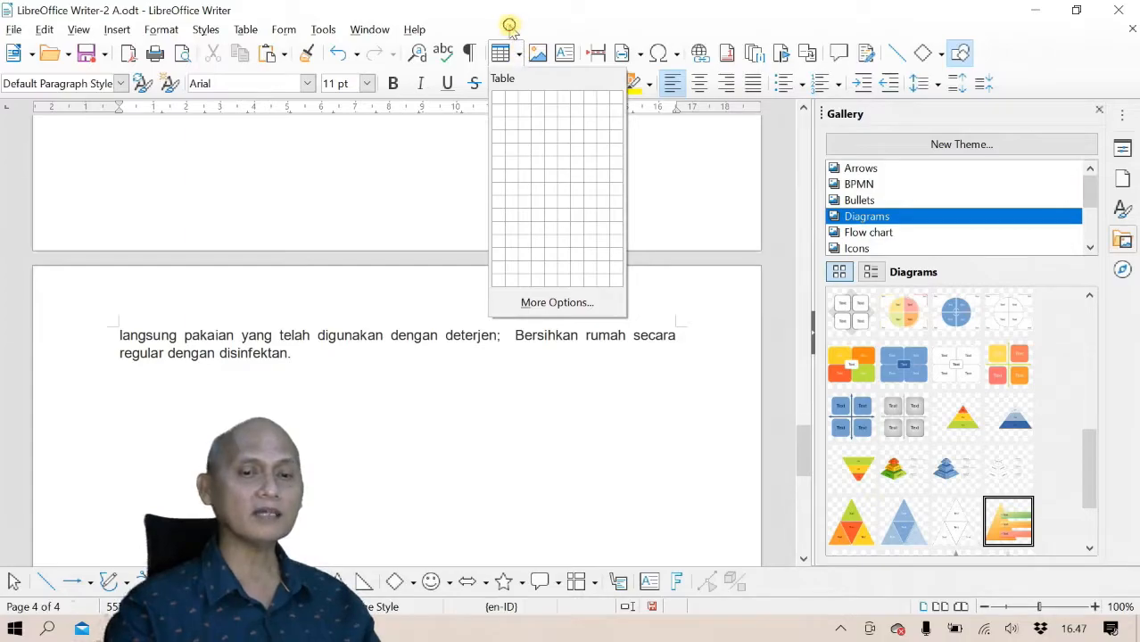
click(509, 27)
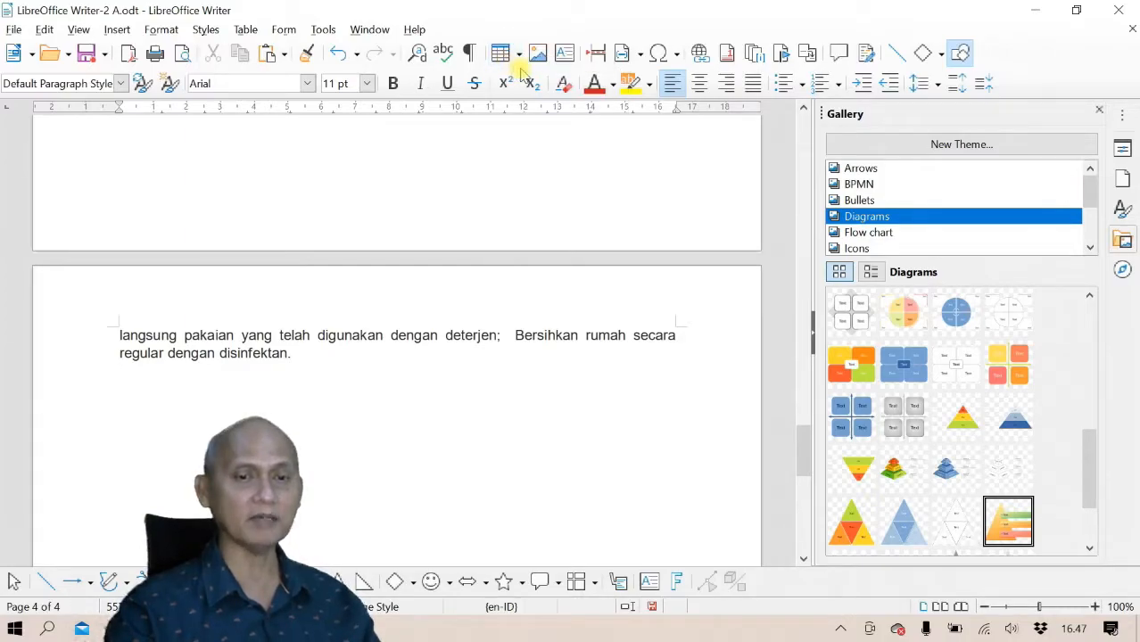
click(515, 55)
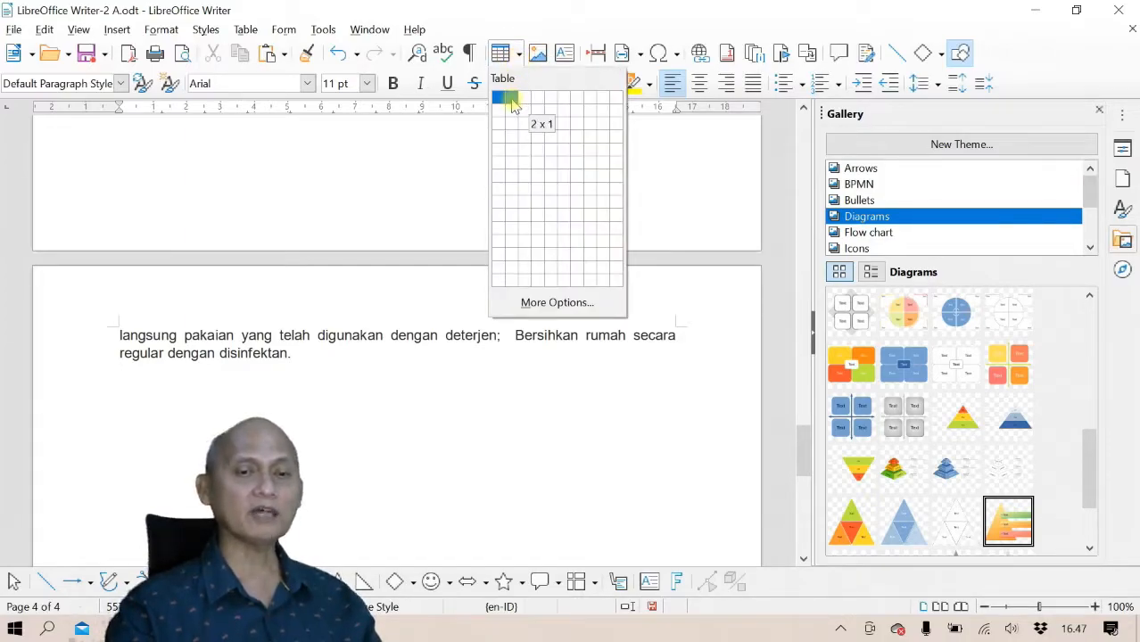
click(533, 157)
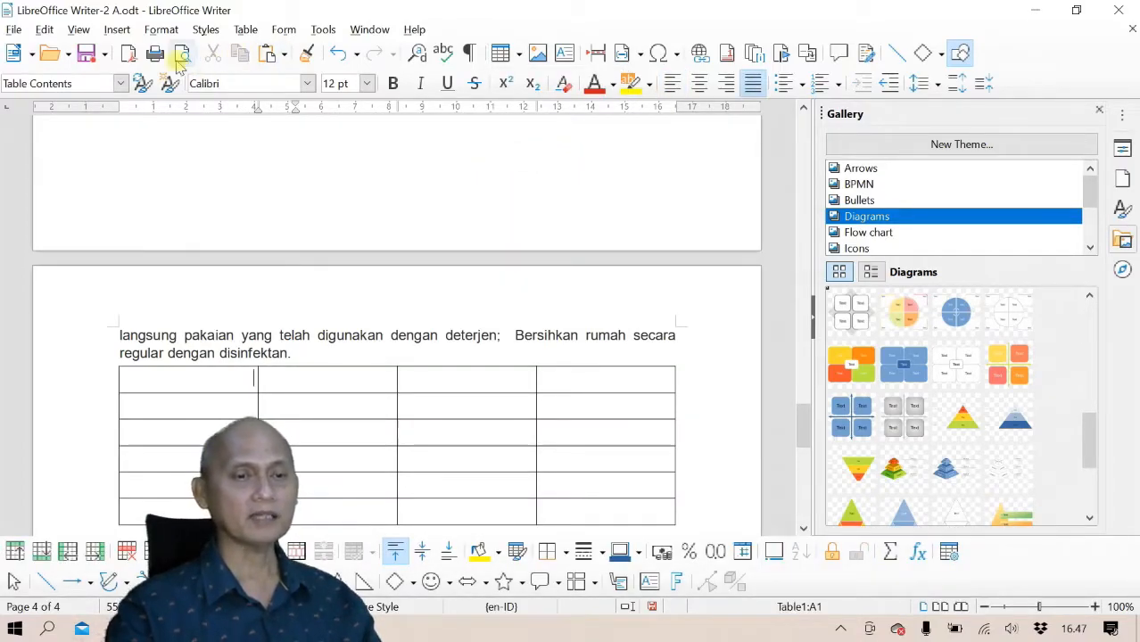
click(338, 54)
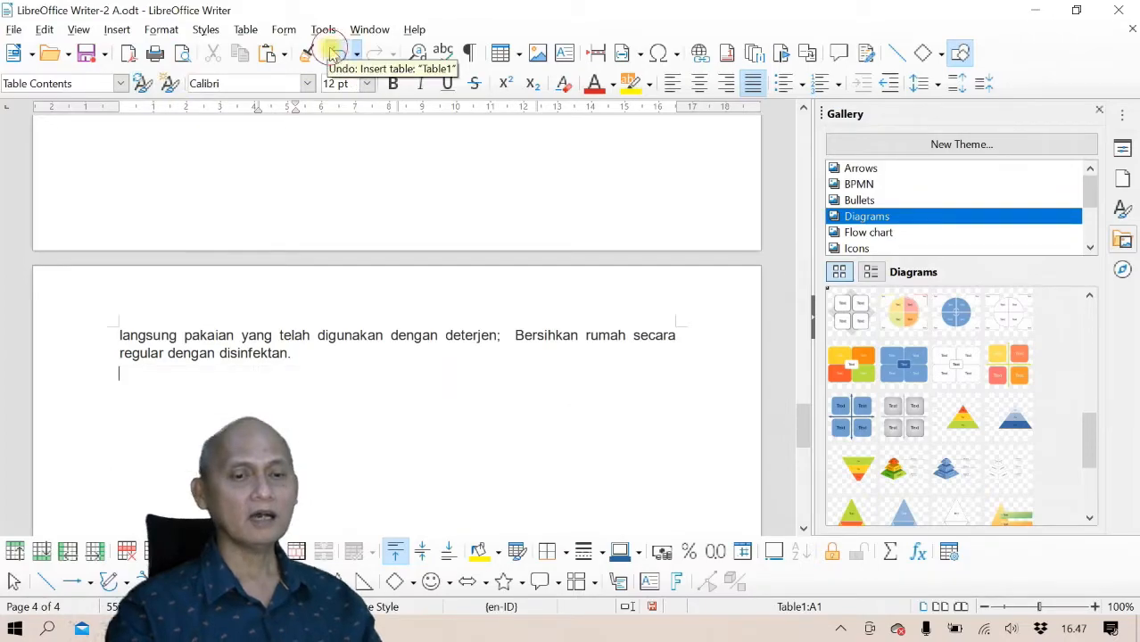
Open the detailed options for inserting a table and preview the Box List Blue and Box List Green styles
click(512, 55)
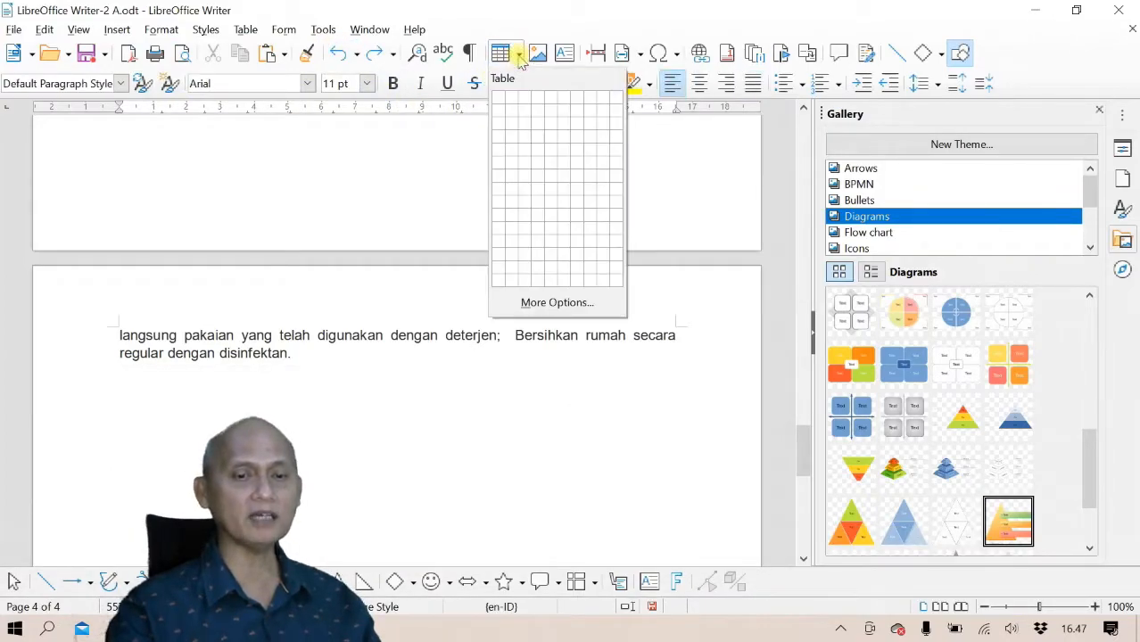
click(553, 304)
drag(511, 133, 354, 142)
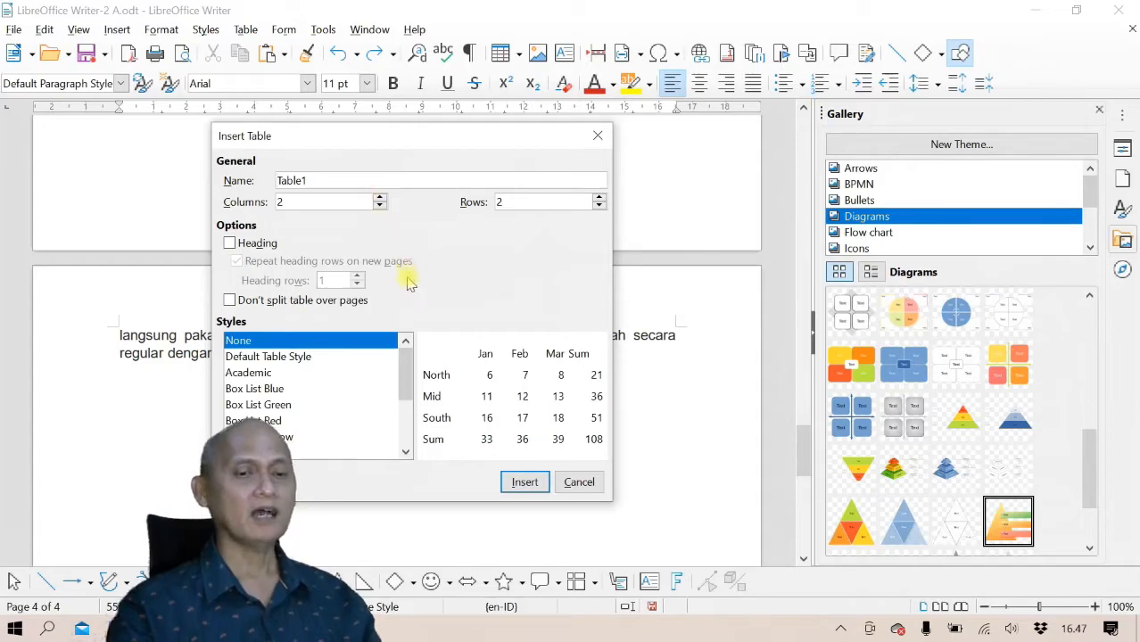
click(266, 390)
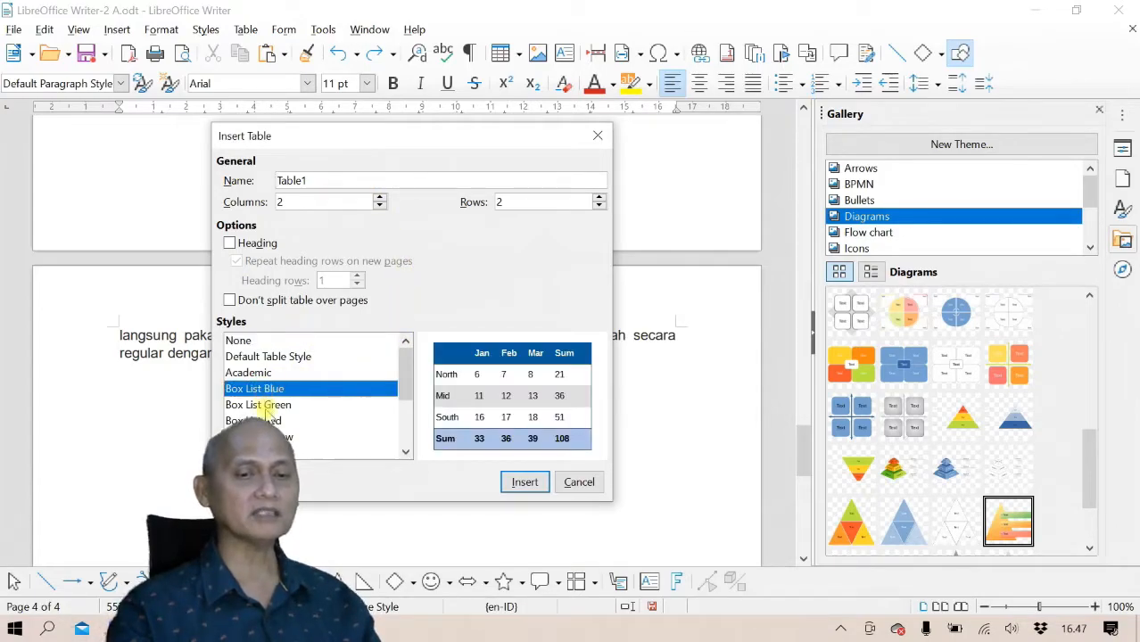
click(264, 406)
click(258, 436)
click(265, 406)
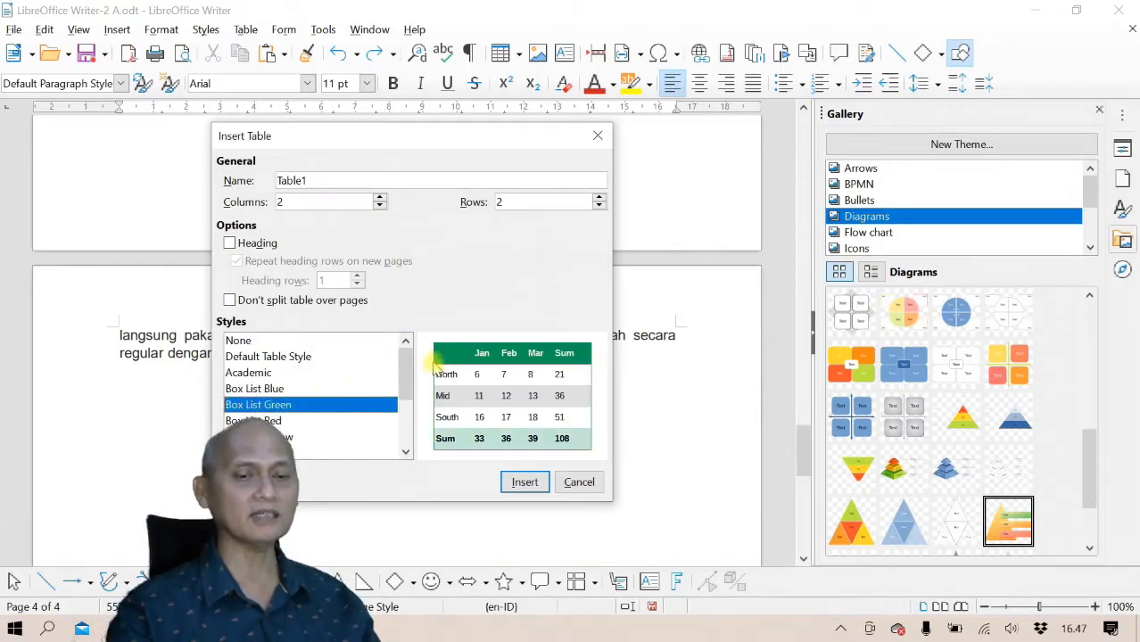
drag(403, 368, 407, 333)
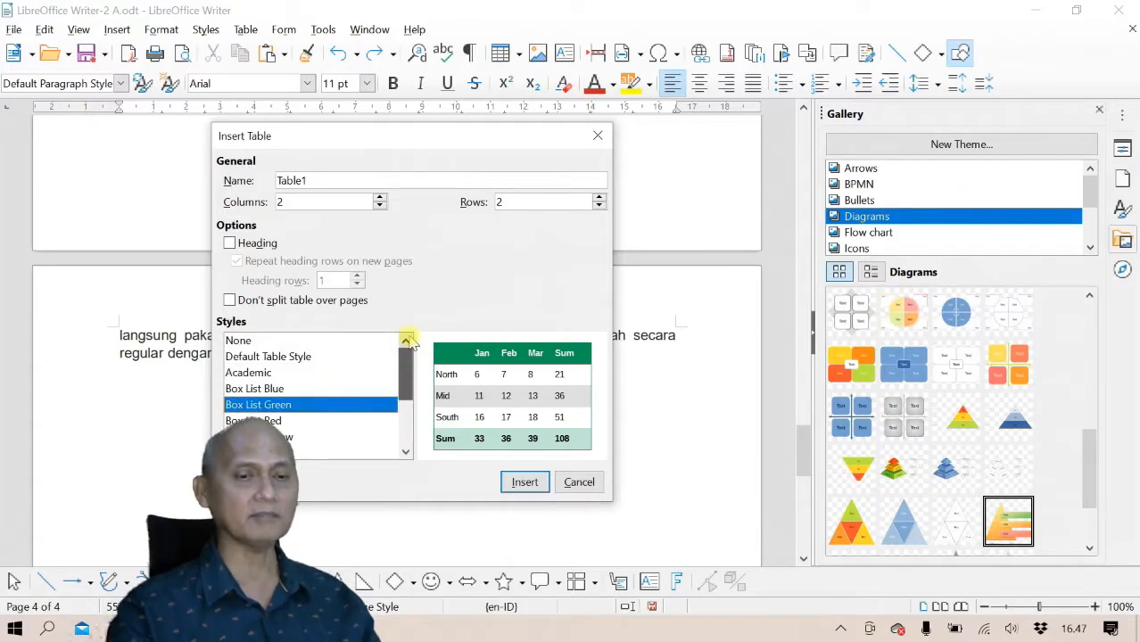
Set the new table's size to 4 columns and 6 rows
click(380, 199)
click(380, 199)
click(599, 198)
click(599, 198)
click(599, 198)
click(599, 197)
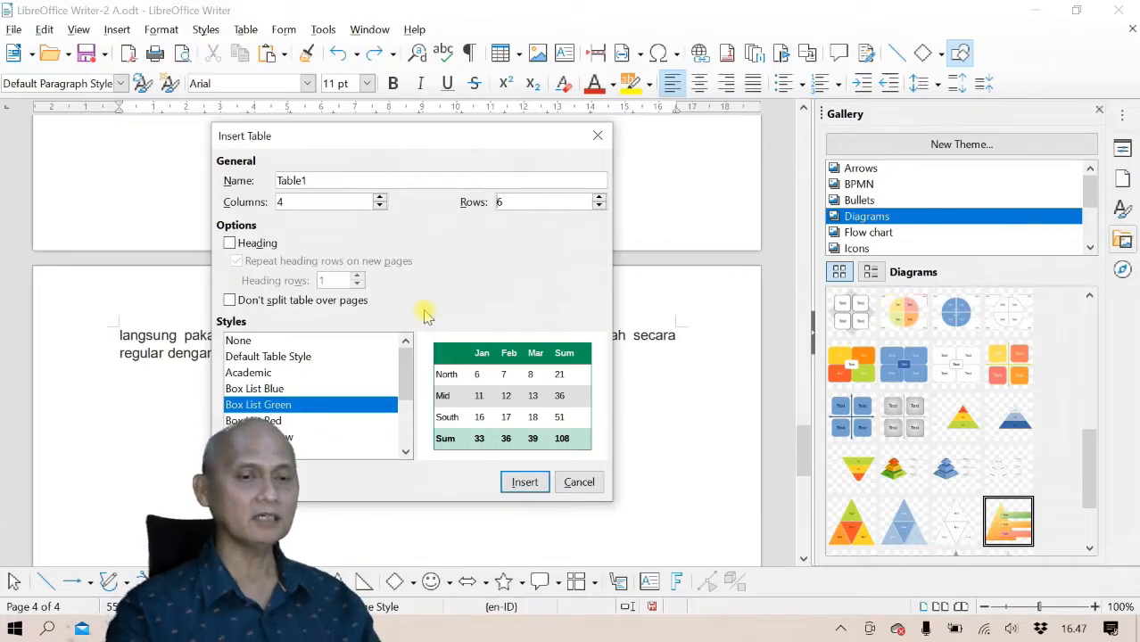
Compare more table styles, insert the table with the Box List Green style, and undo the insertion
drag(406, 369, 409, 436)
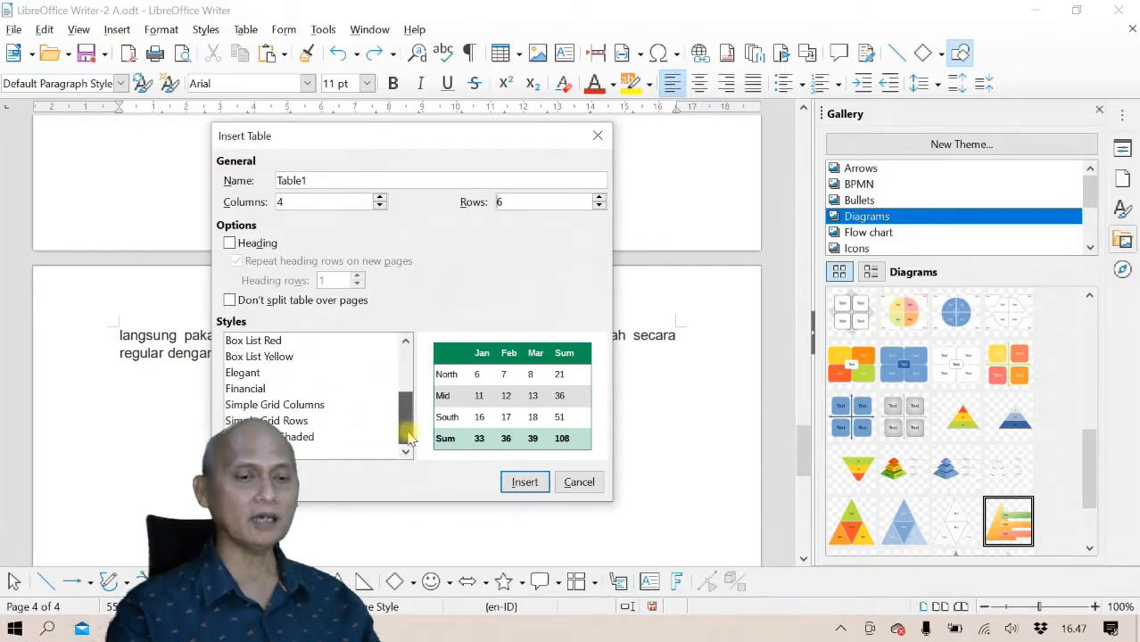
click(268, 420)
click(267, 404)
click(263, 358)
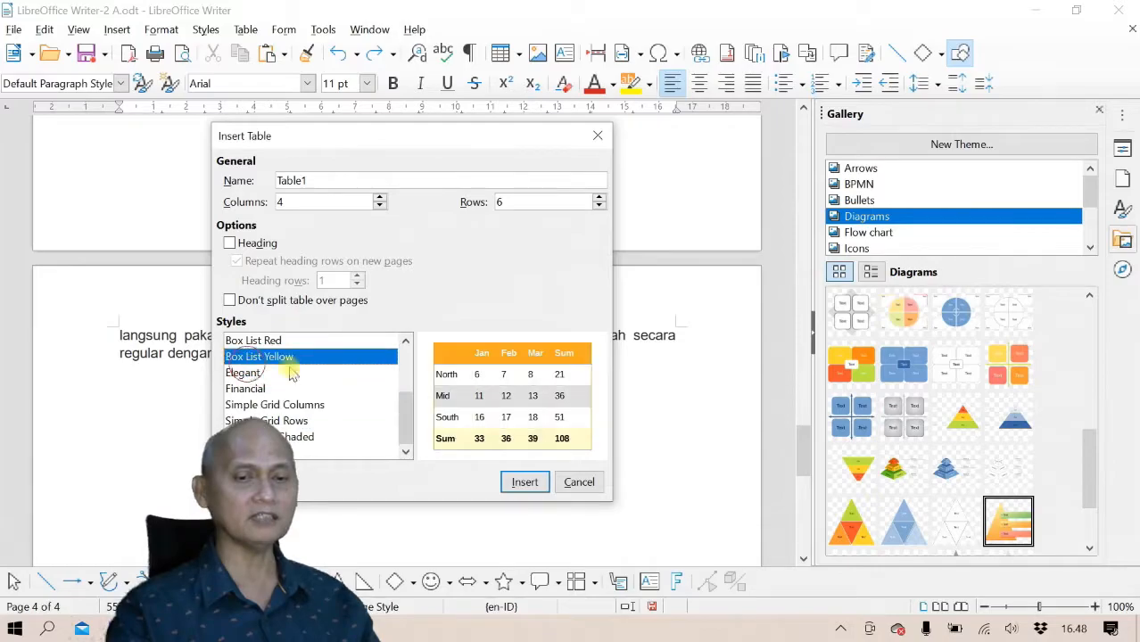
scroll(403, 402, up, 1)
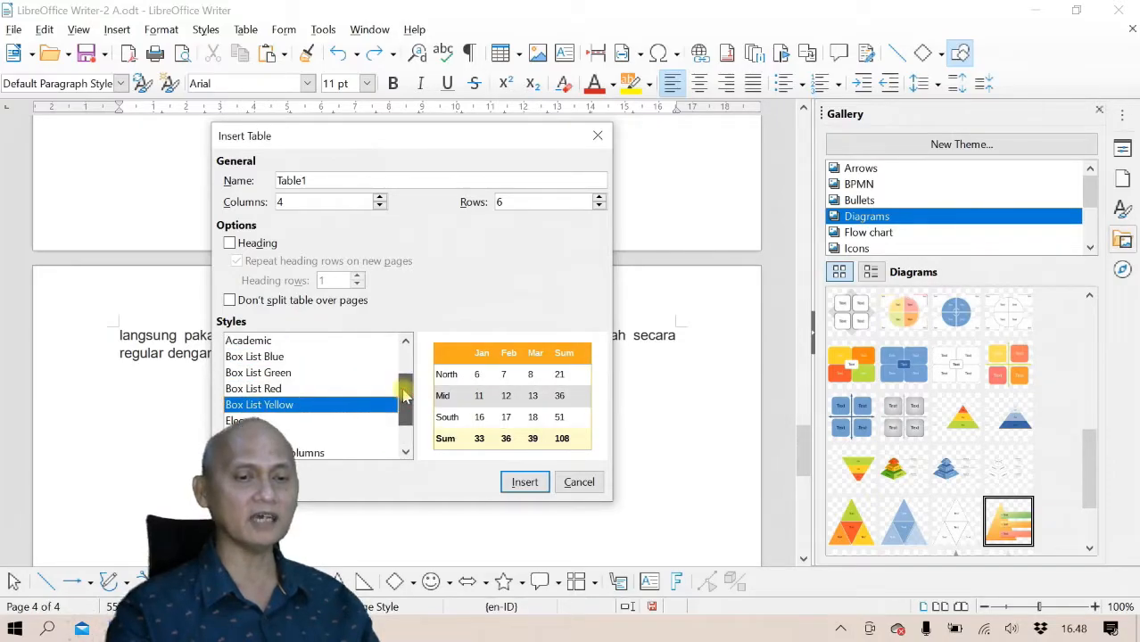
scroll(403, 397, up, 1)
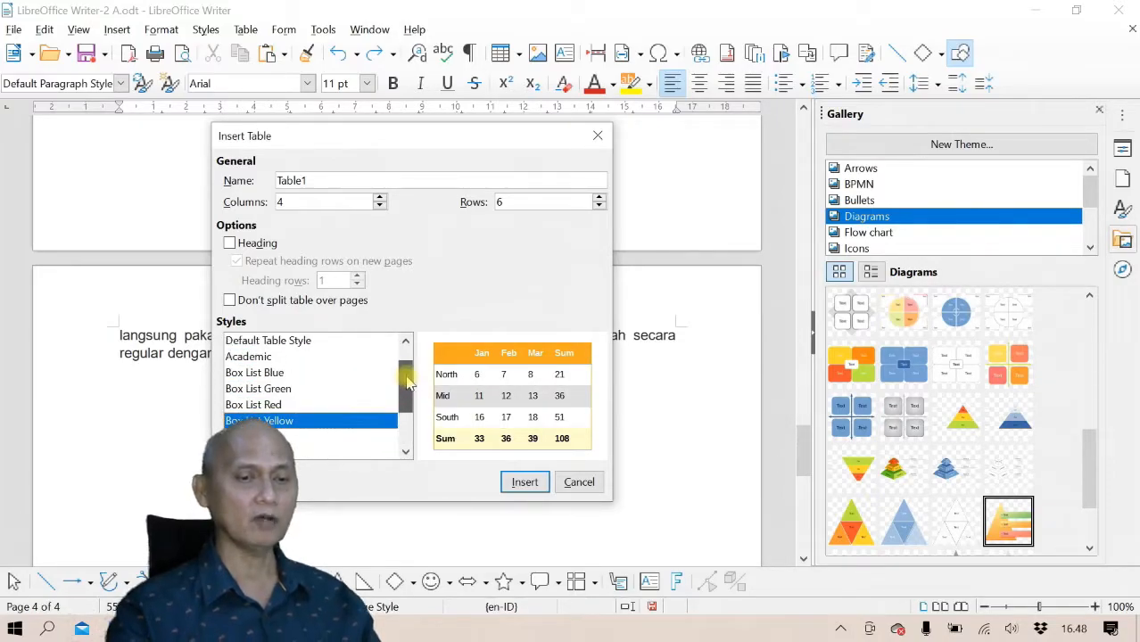
click(293, 393)
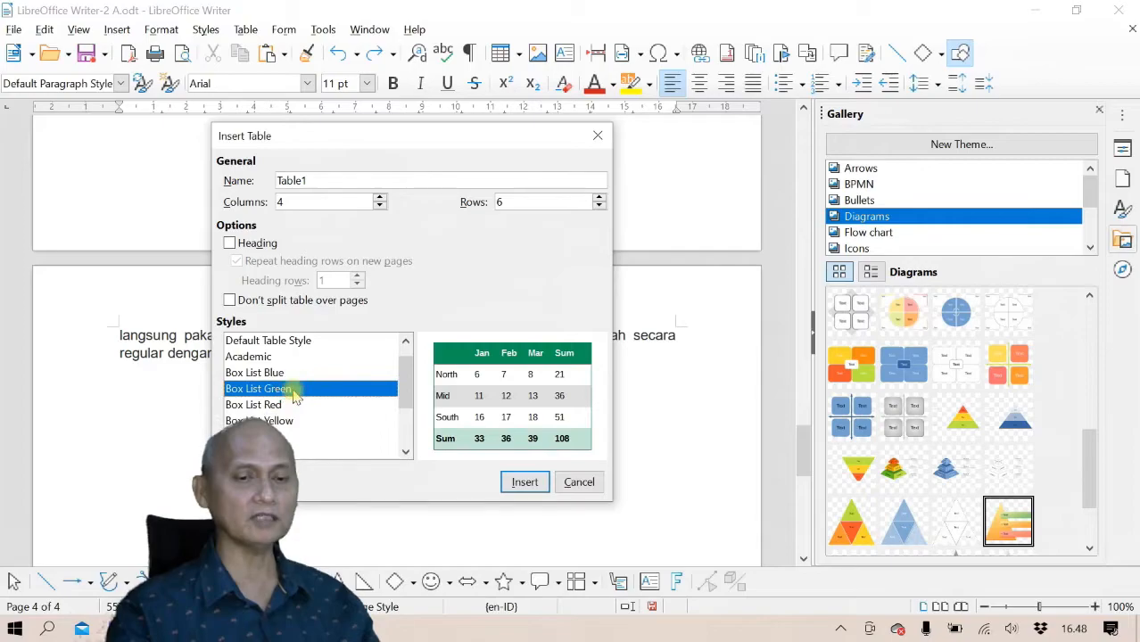
click(525, 482)
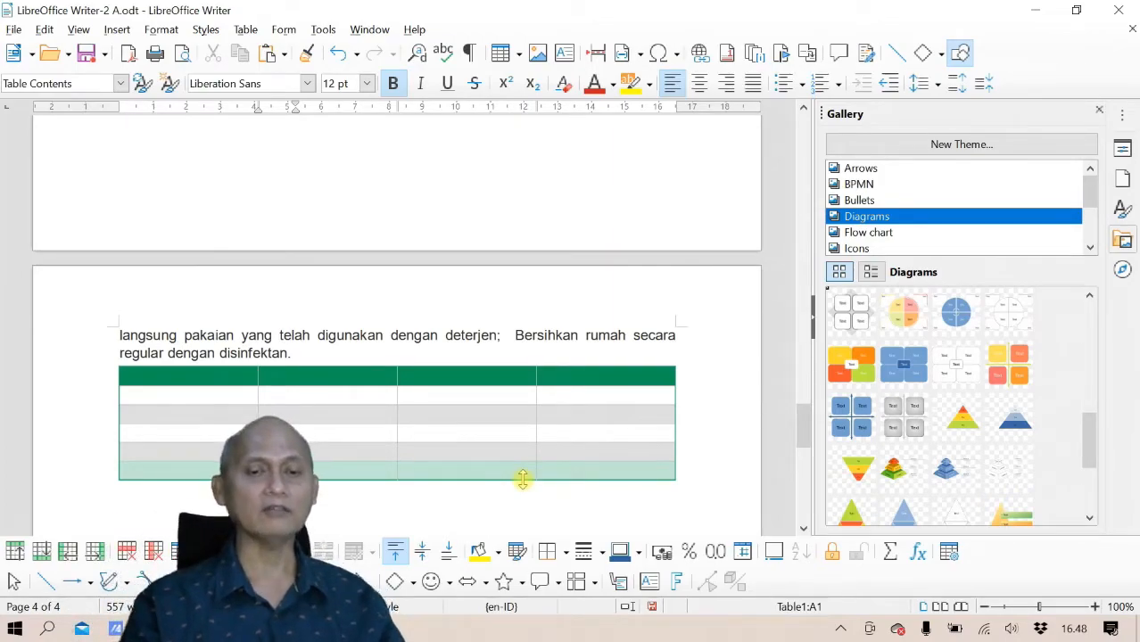
click(338, 54)
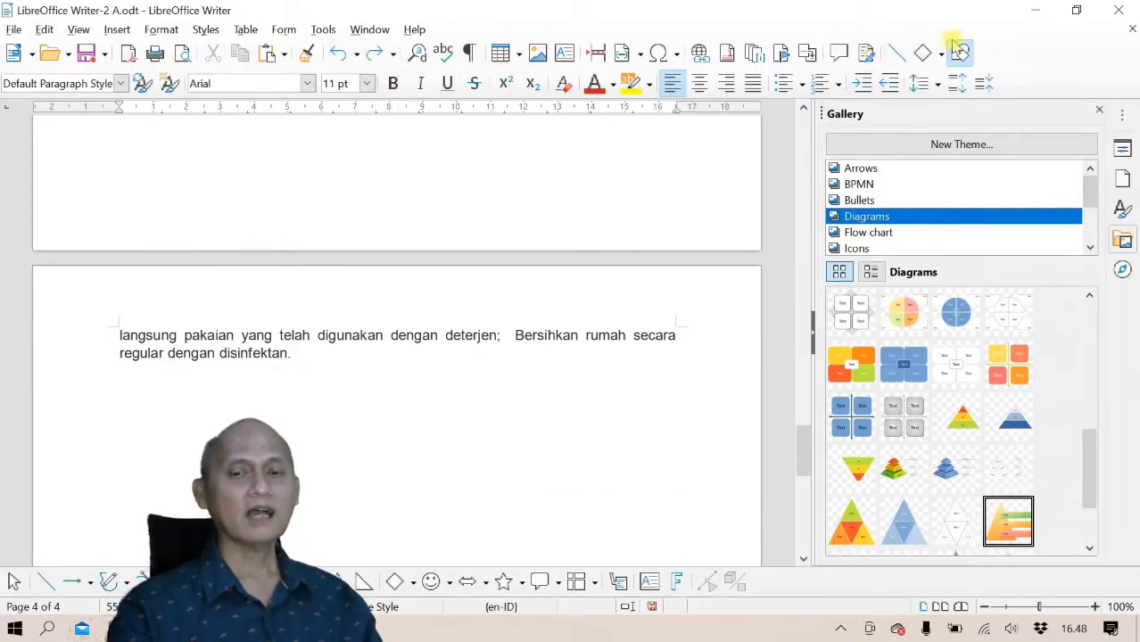
Insert a plain table of 4 columns and 6 rows below the last paragraph, widening its first column and narrowing the others
click(518, 56)
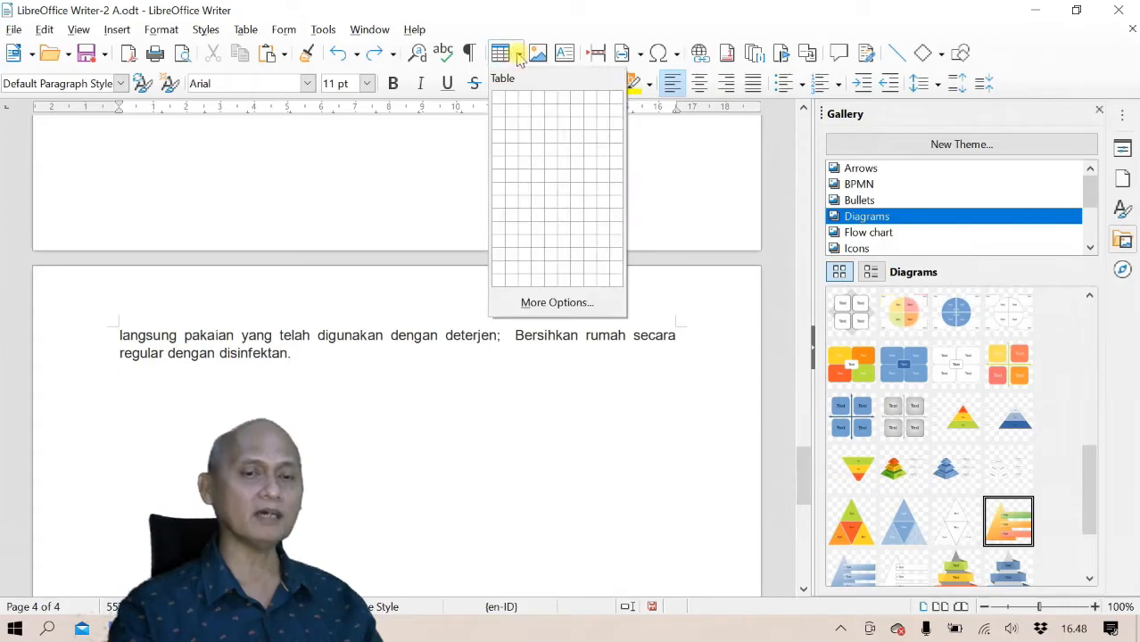
click(532, 163)
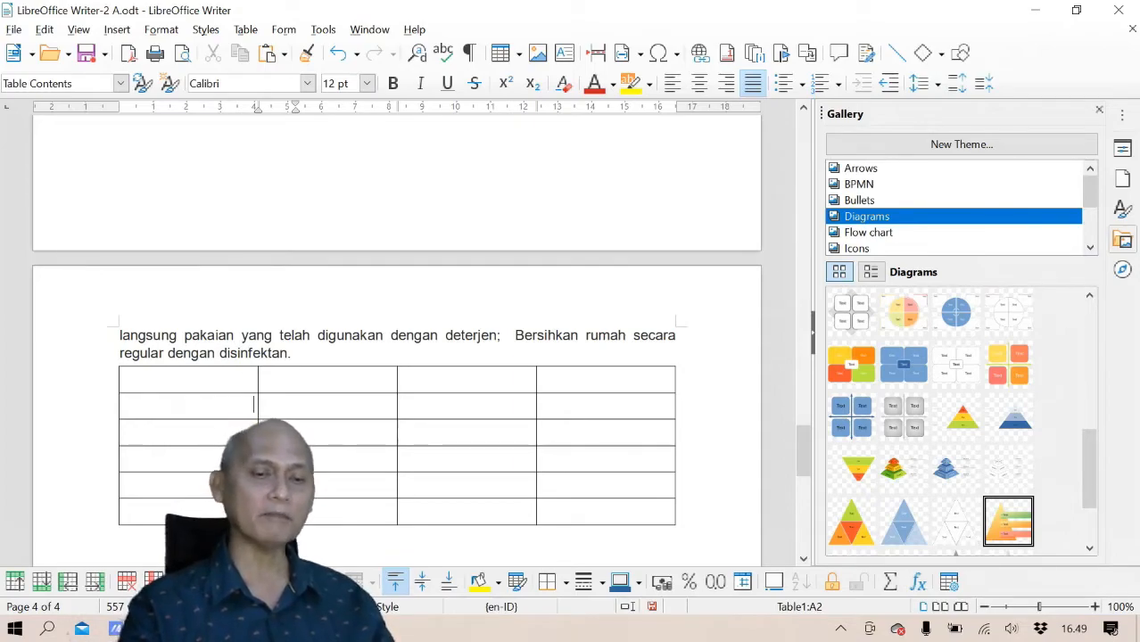
drag(256, 408, 455, 408)
drag(537, 403, 571, 416)
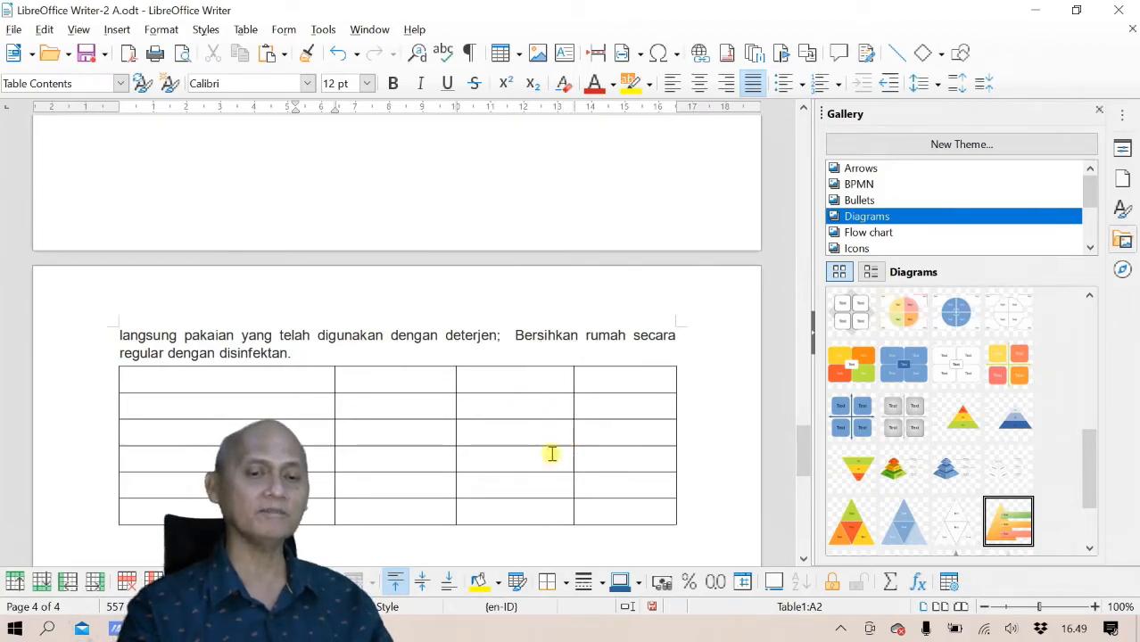
Remove the paragraph indent in the first two header cells and enter PROVINSI and SAKIT in them
click(151, 381)
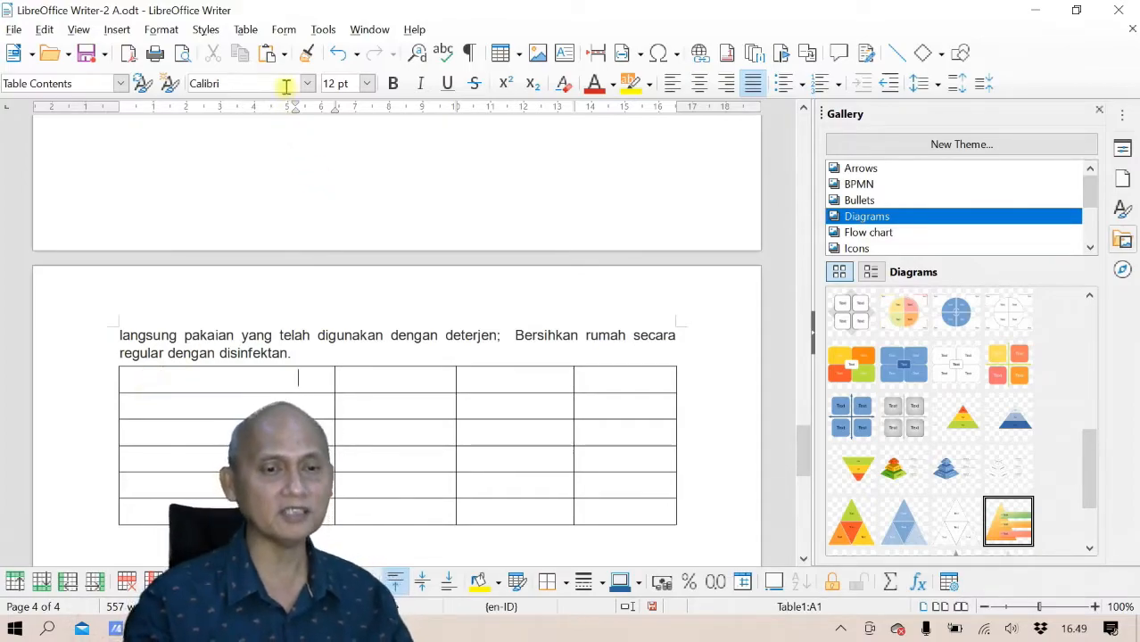
drag(295, 113, 120, 114)
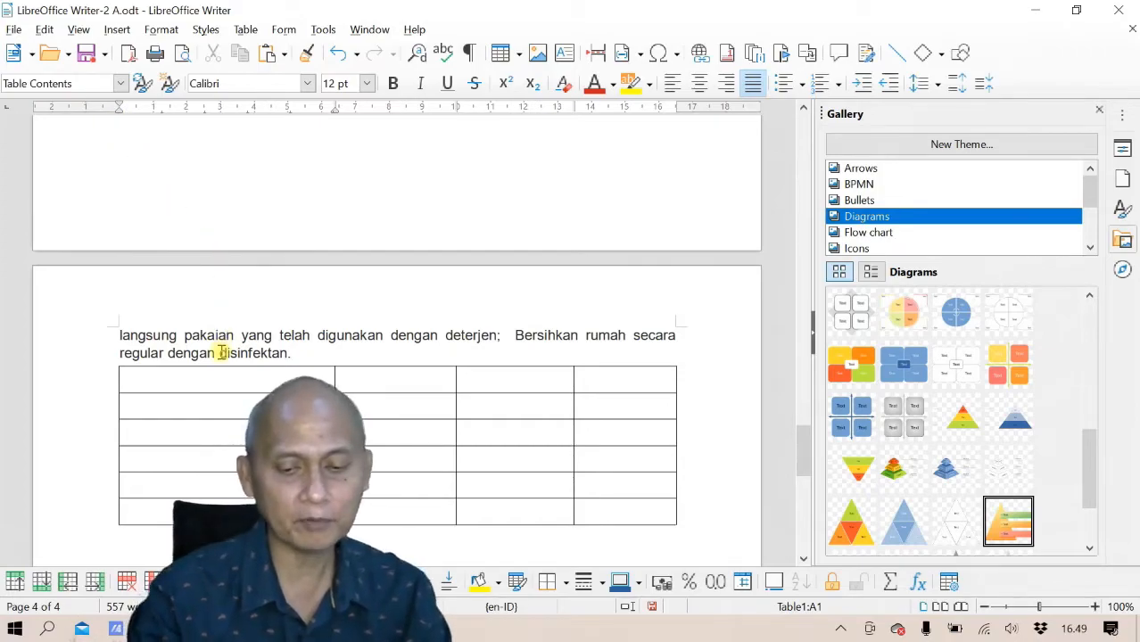
text(PROVINSI)
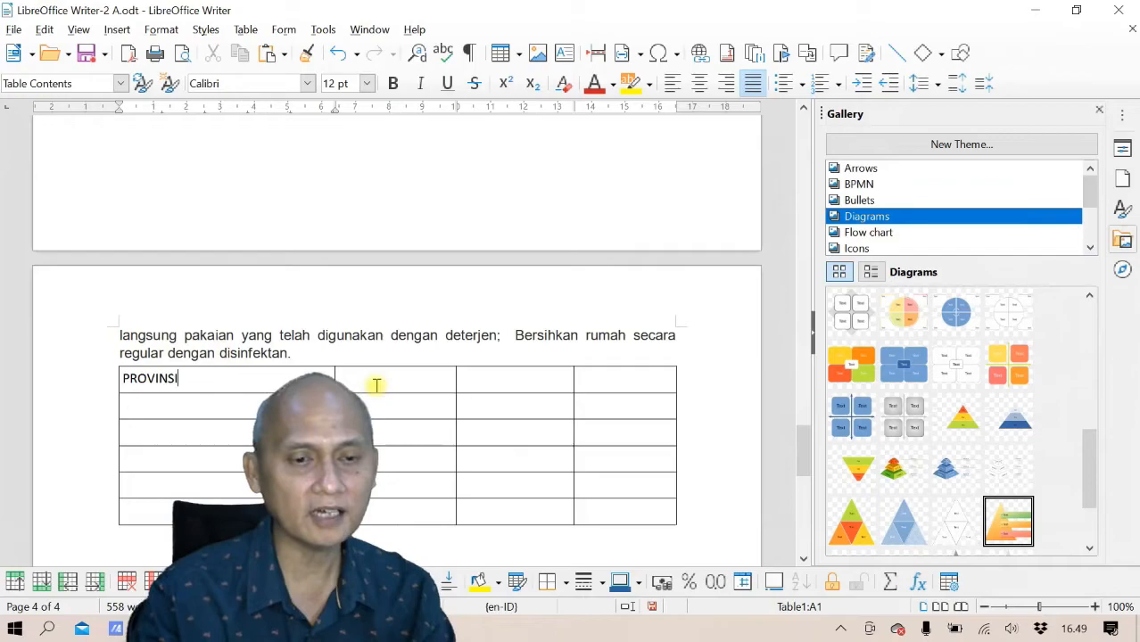
click(376, 385)
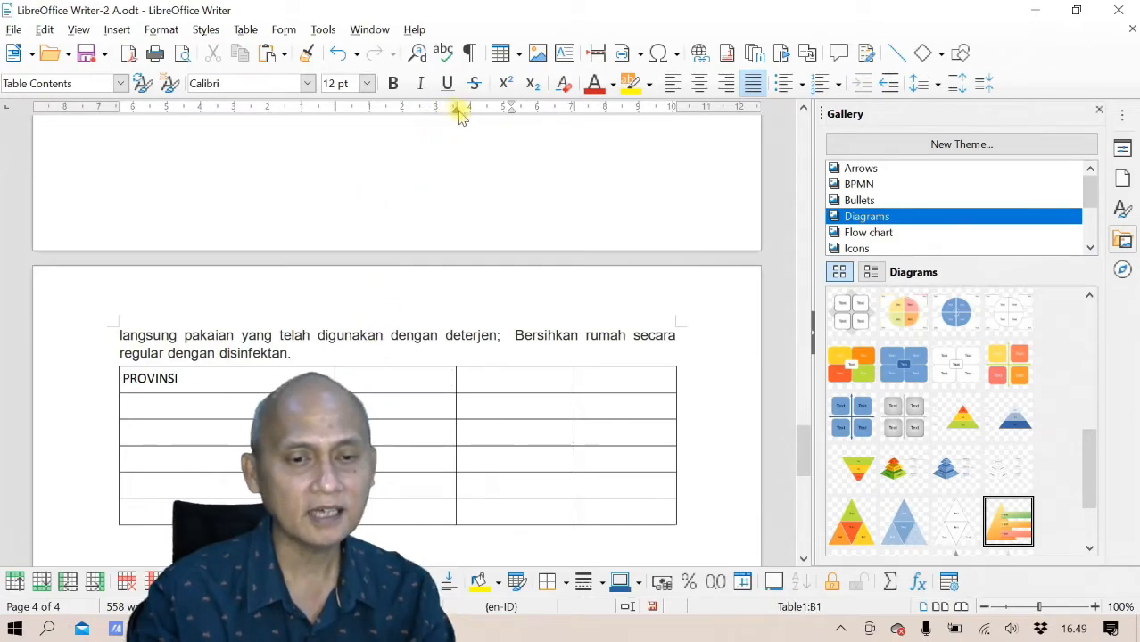
drag(511, 109, 335, 129)
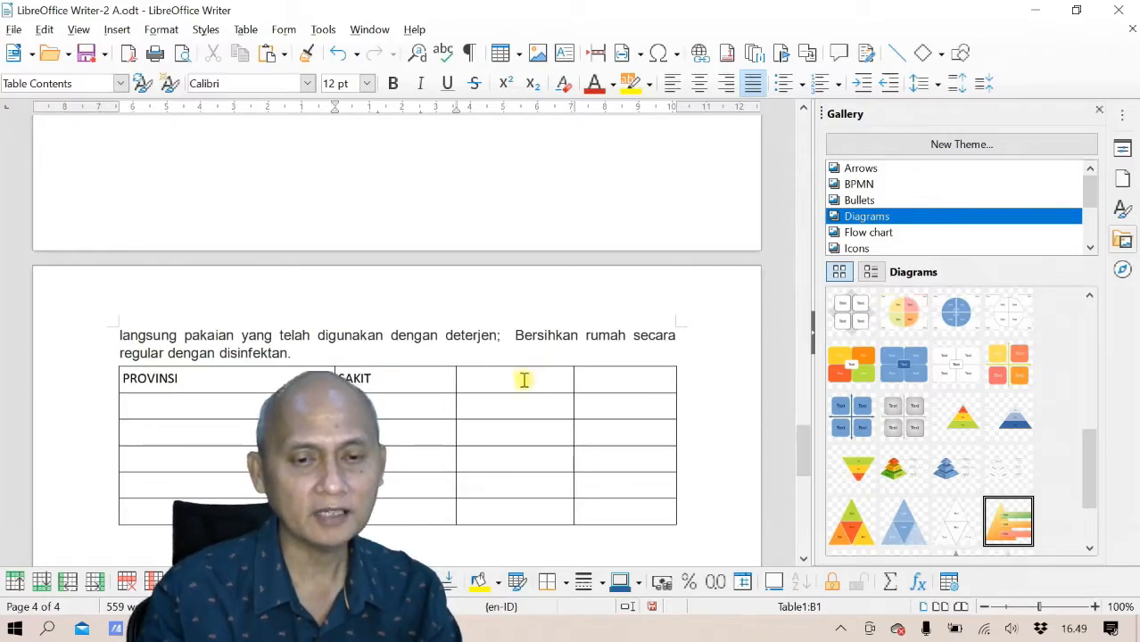
Remove the paragraph indent in the third and fourth header cells and enter SEMBUH and MENINGGAL
click(547, 395)
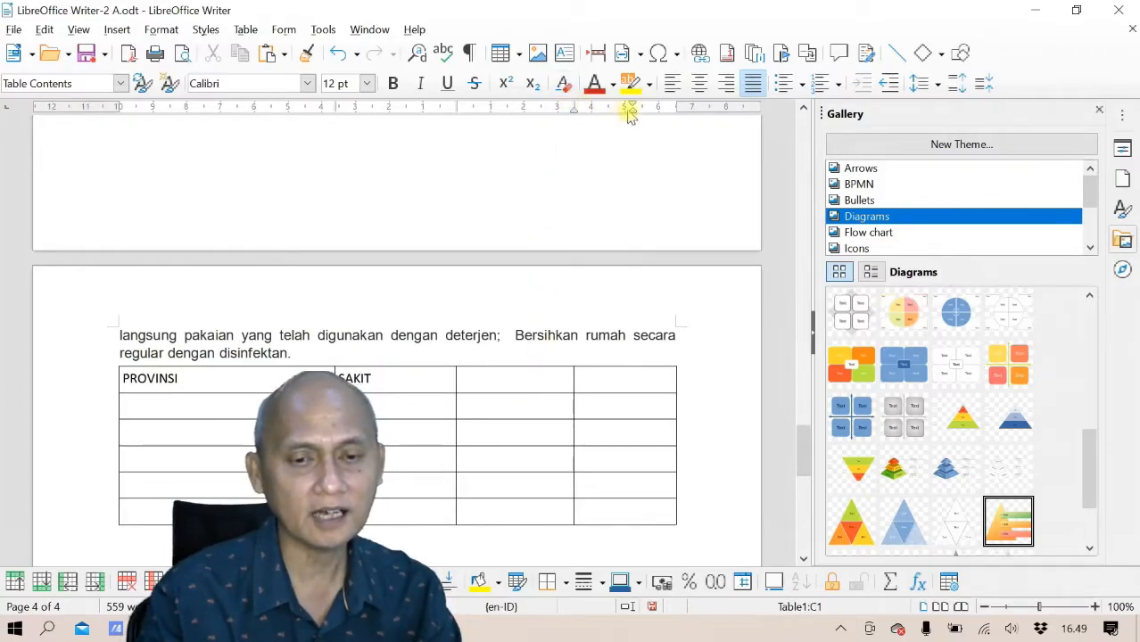
drag(633, 109, 456, 118)
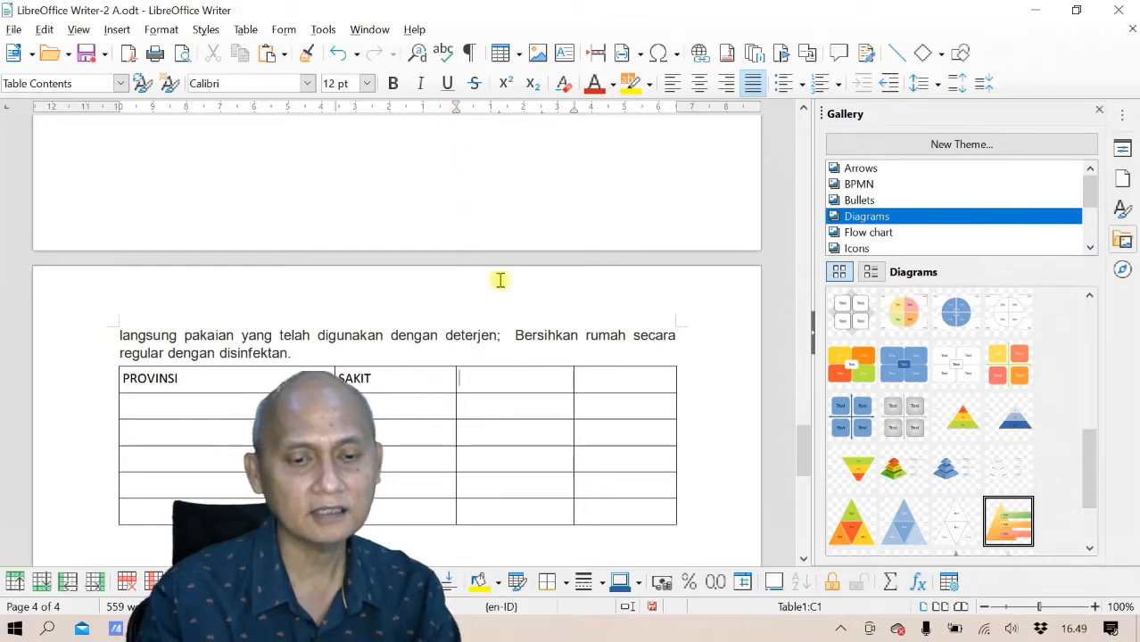
text(SEMBUH)
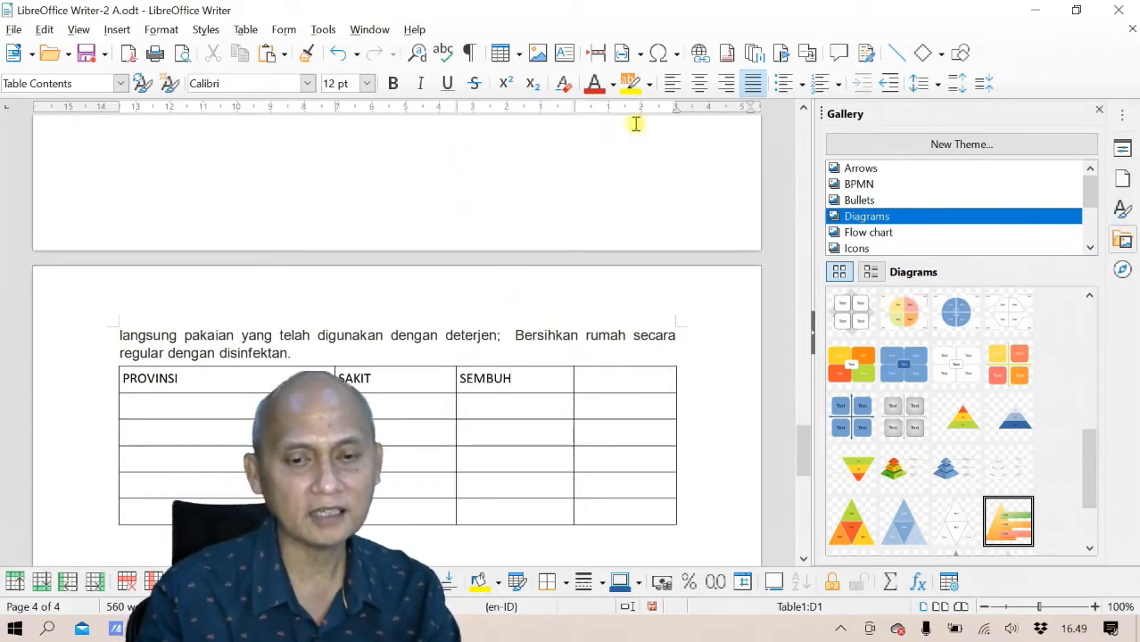
drag(675, 108, 578, 114)
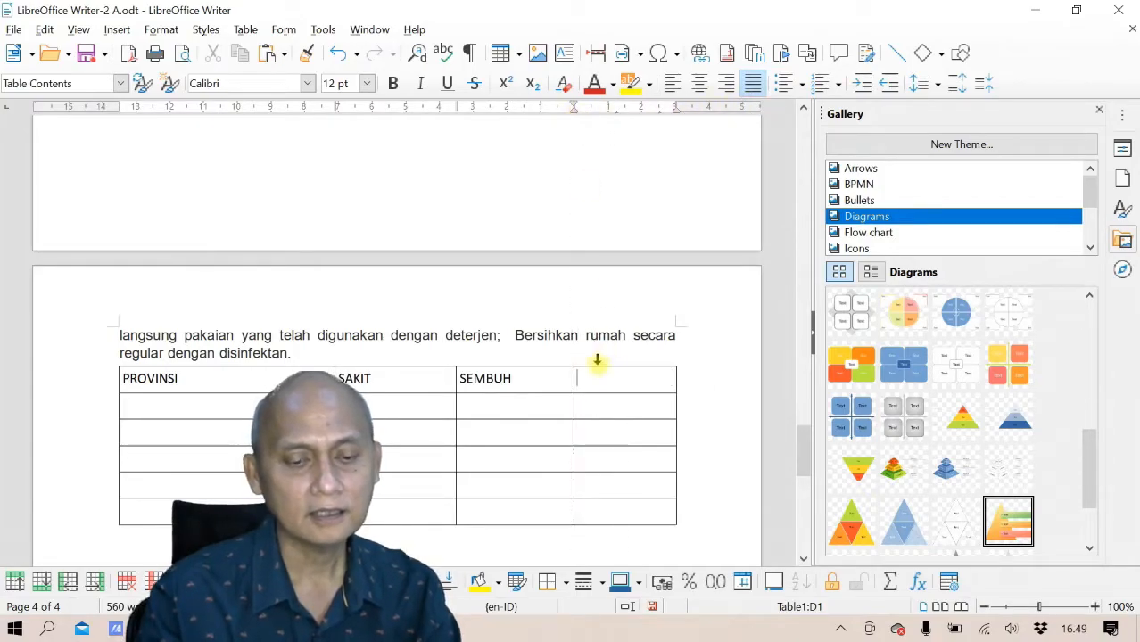
text(ENINGGAL)
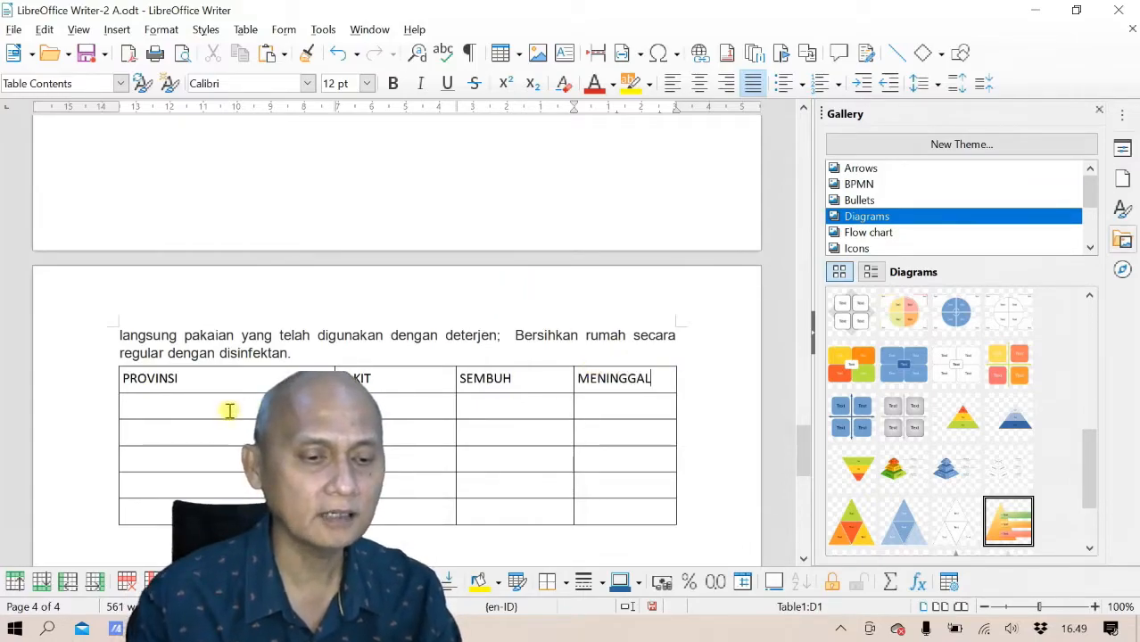
Make the table's header row bold, centered and red
drag(122, 376, 618, 380)
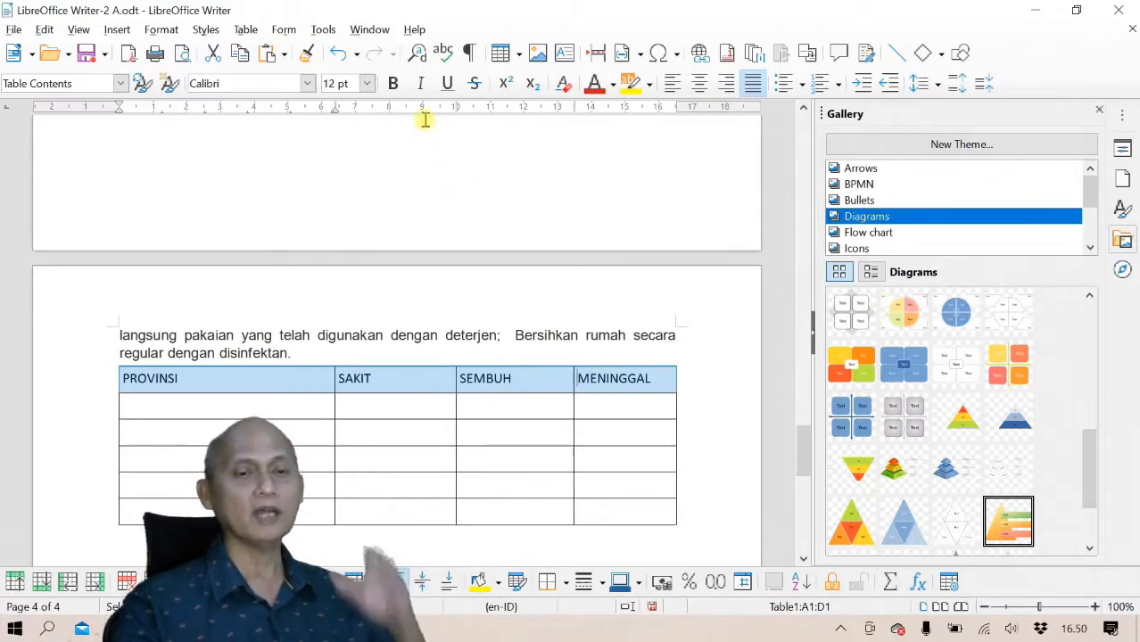
click(397, 85)
click(699, 85)
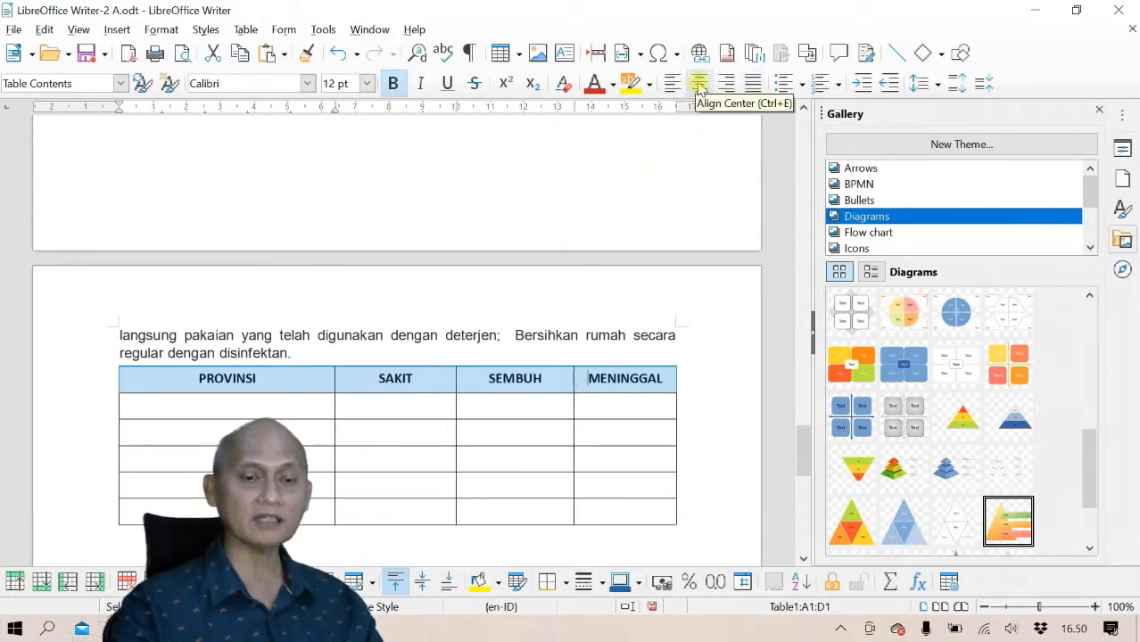
click(594, 84)
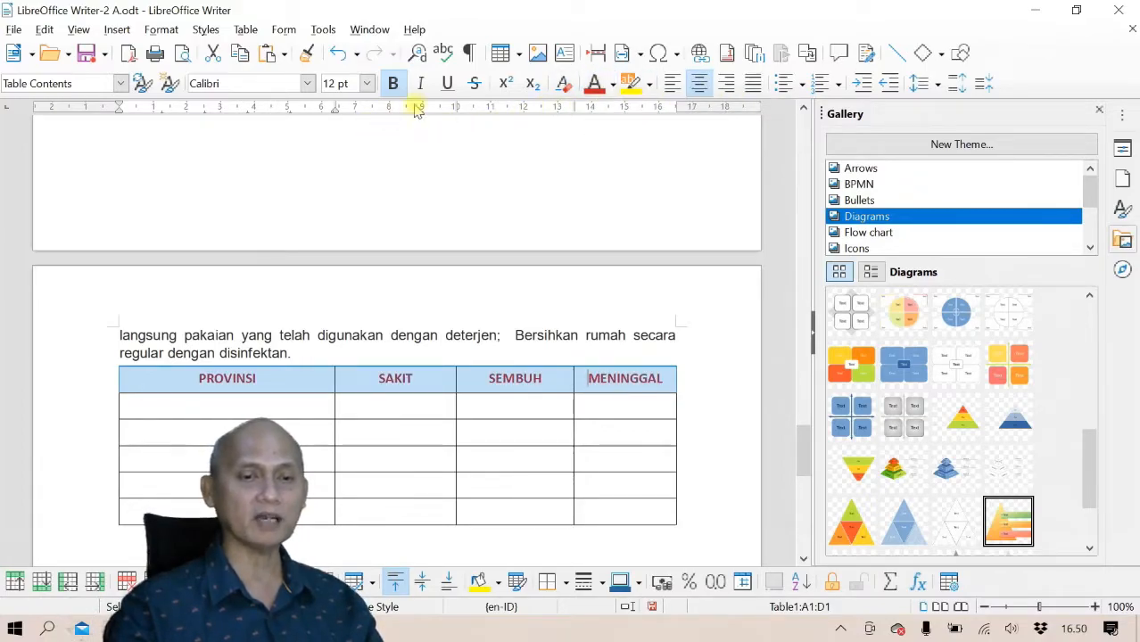
Try a font size of 18 pt on the header row, then settle on 14 pt
click(367, 83)
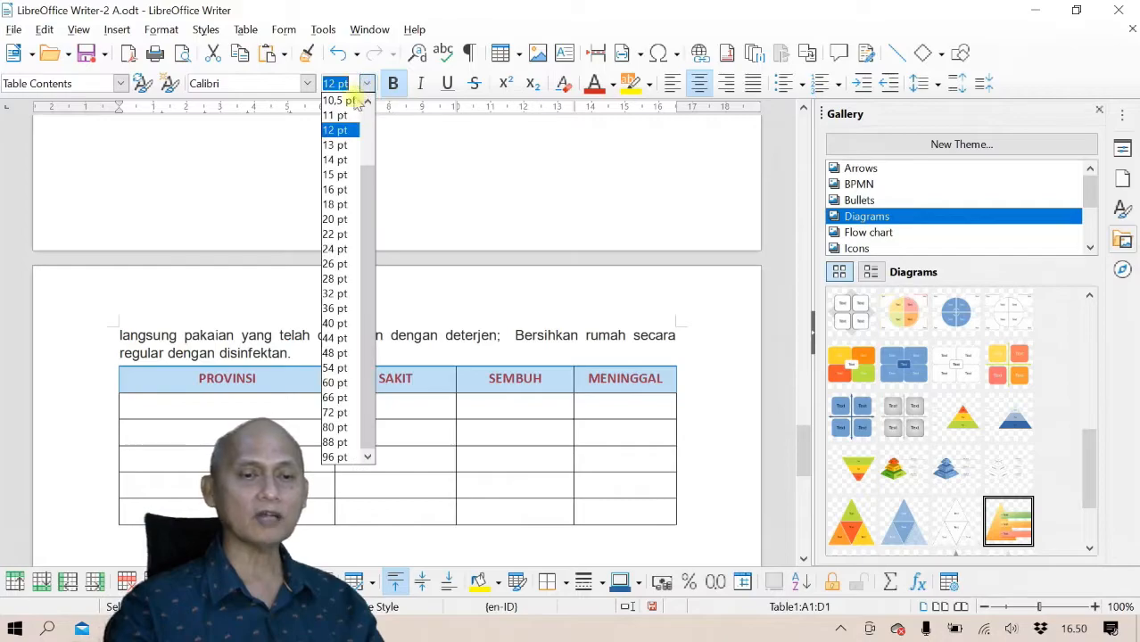
click(336, 204)
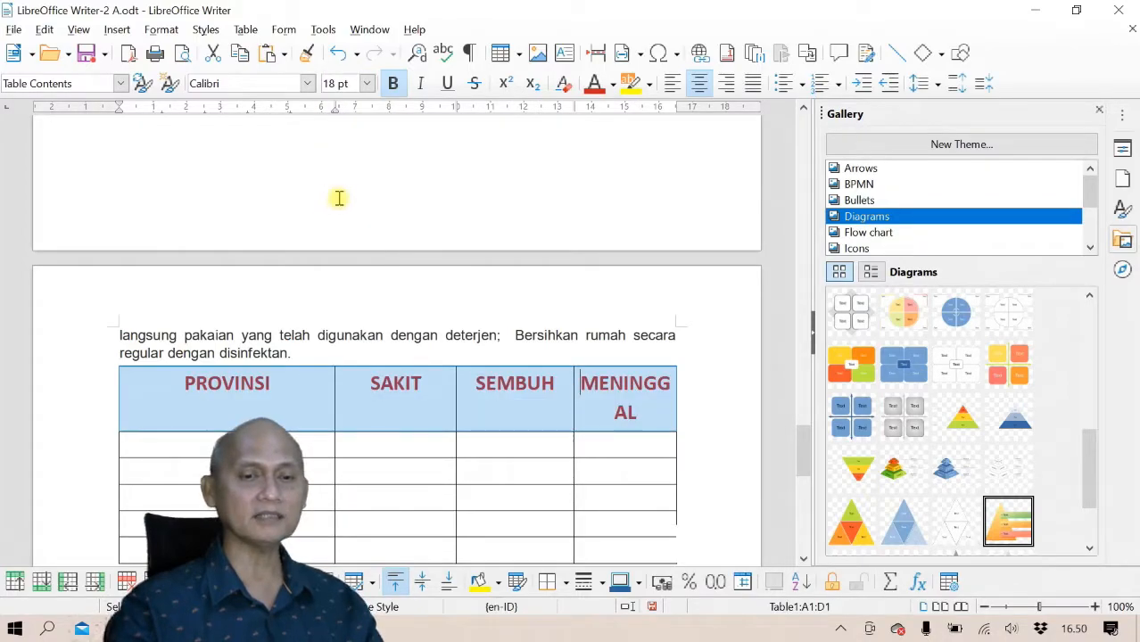
click(367, 84)
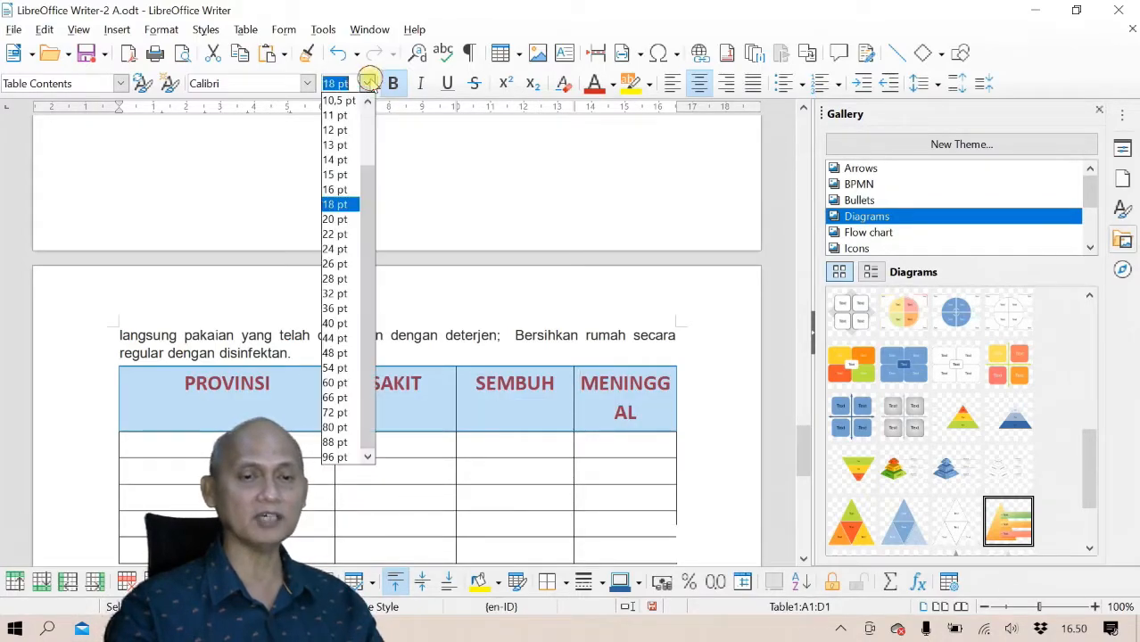
click(336, 161)
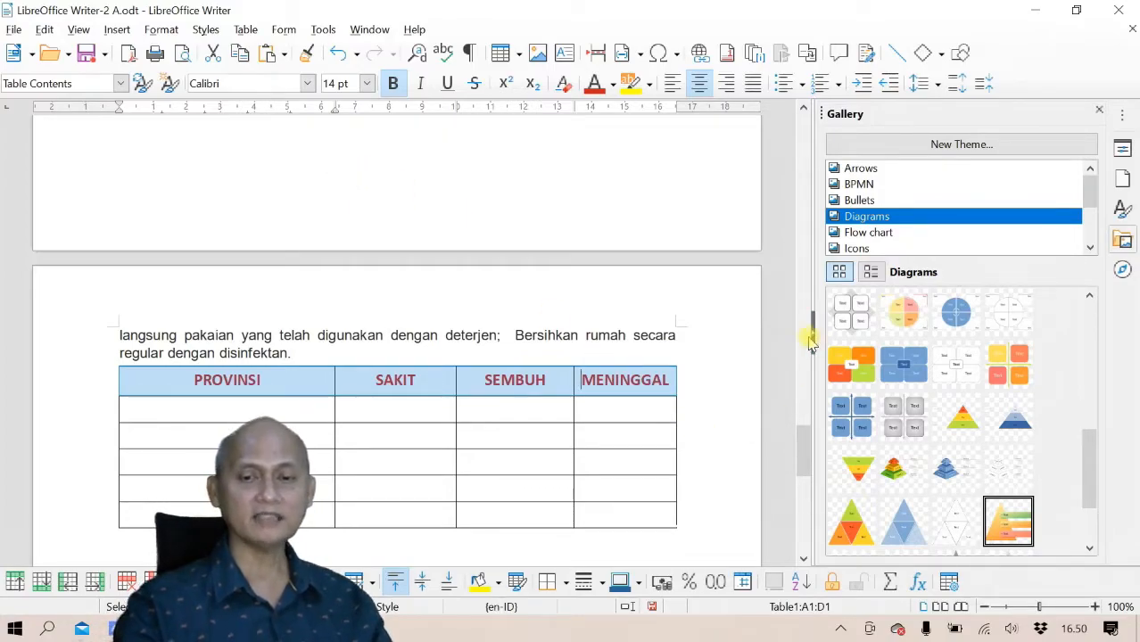
Hide the Gallery sidebar and place the cursor in the first cell below the PROVINSI heading
click(809, 323)
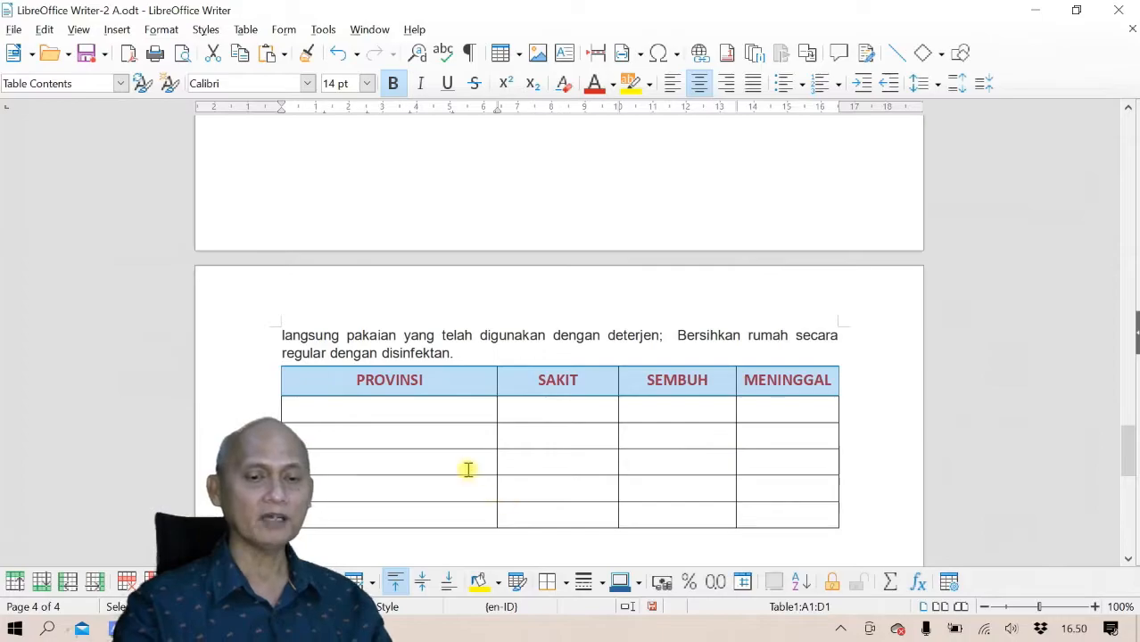
scroll(467, 469, down, 1)
click(407, 376)
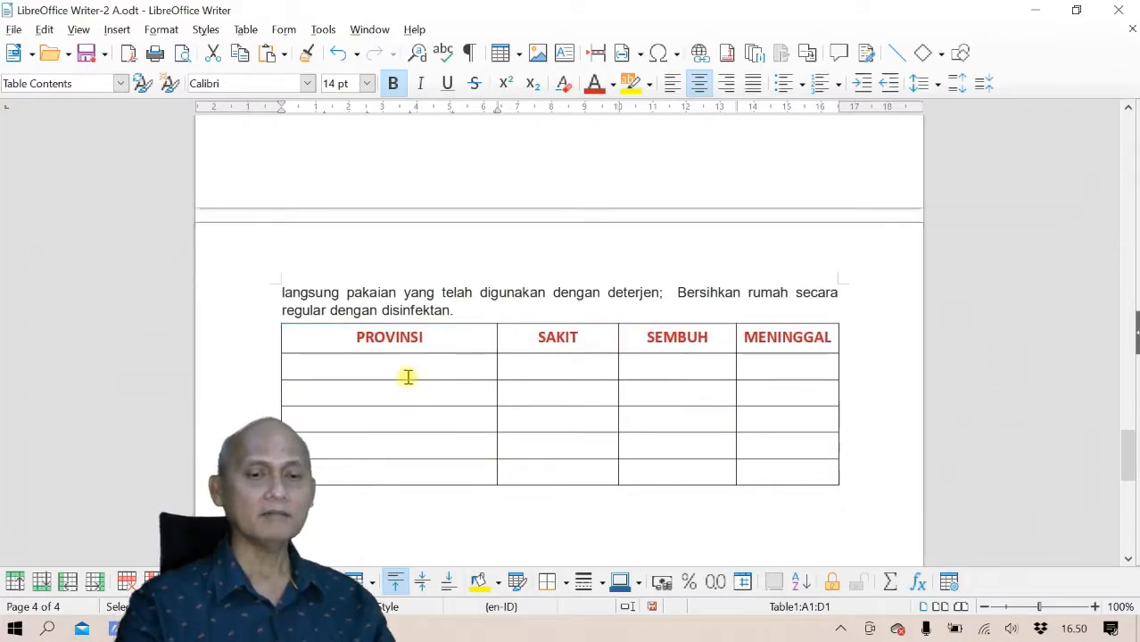
Fill the table's header row with a light yellow-green cell background from the standard palette
click(350, 339)
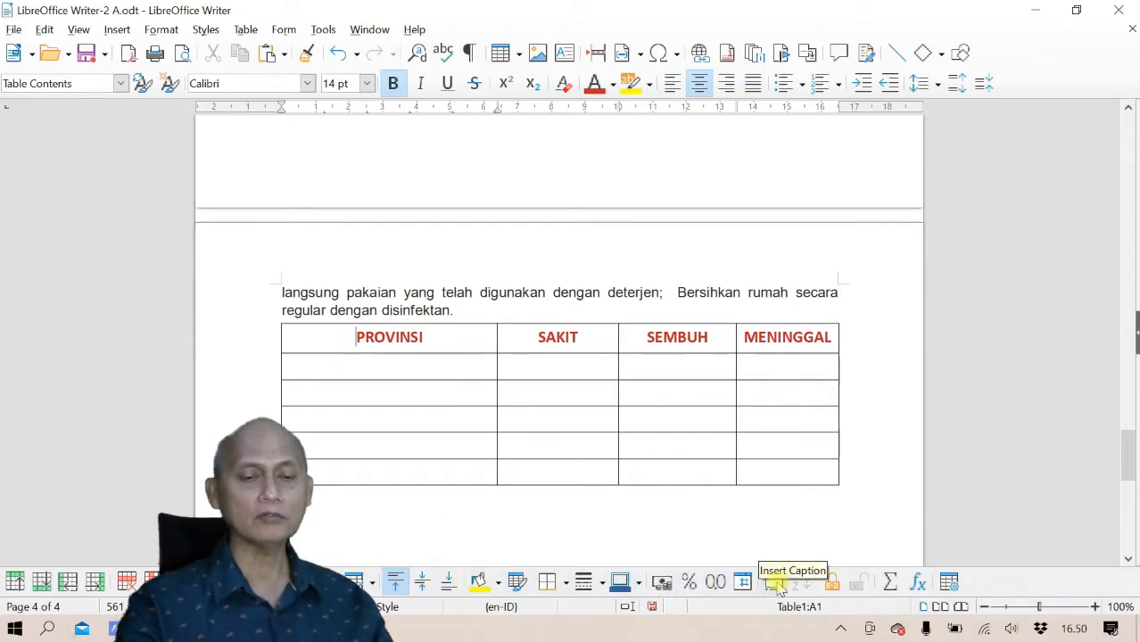
drag(345, 339, 758, 339)
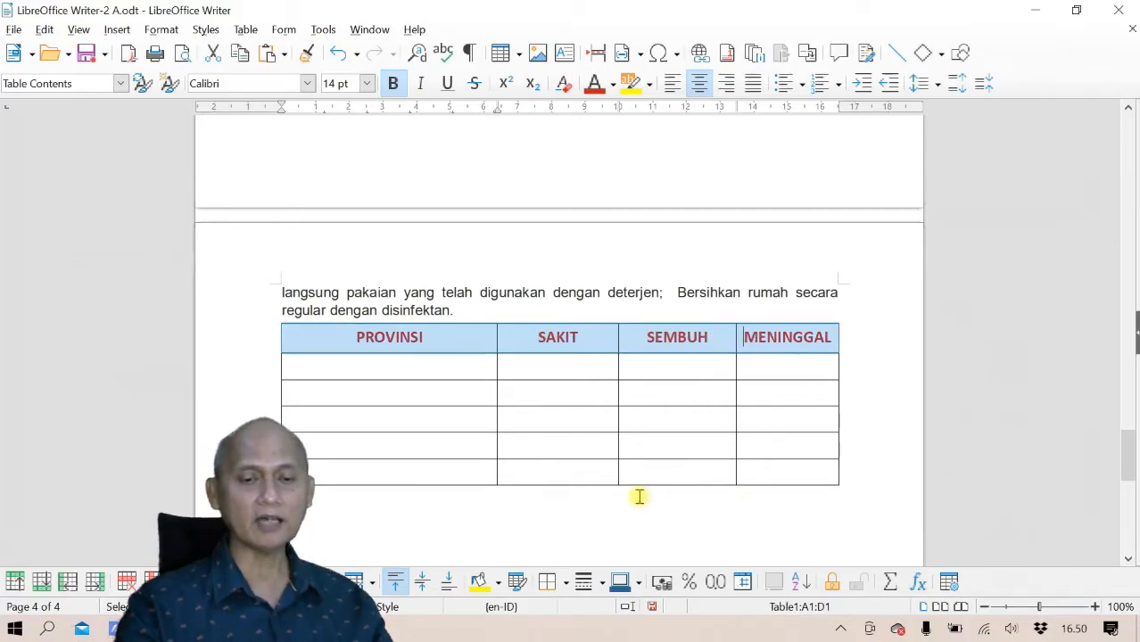
click(501, 585)
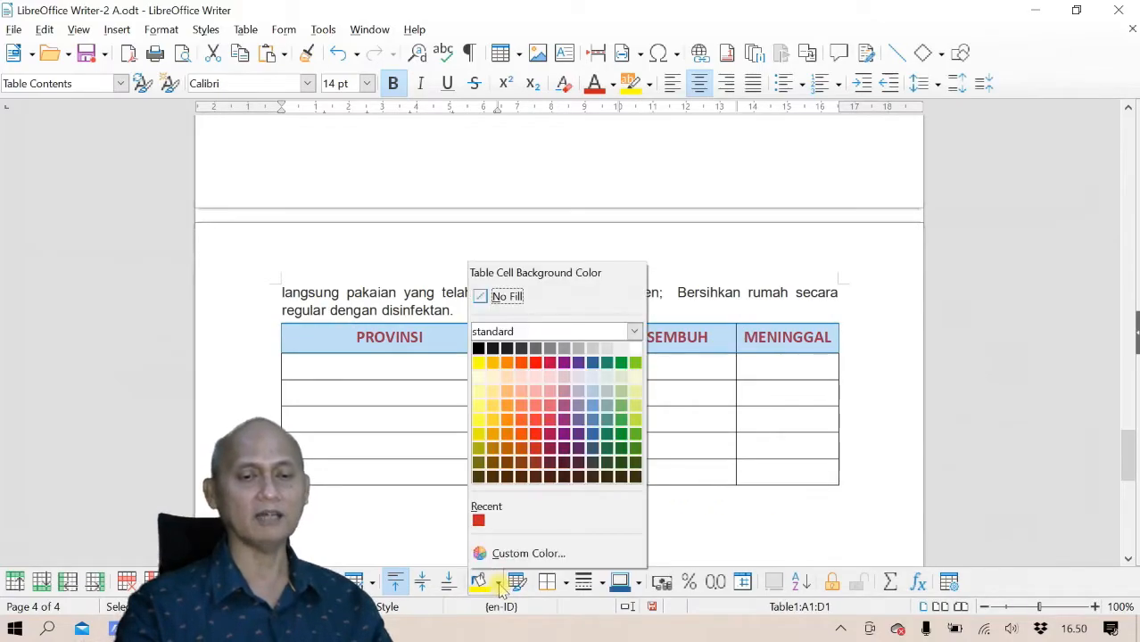
click(633, 331)
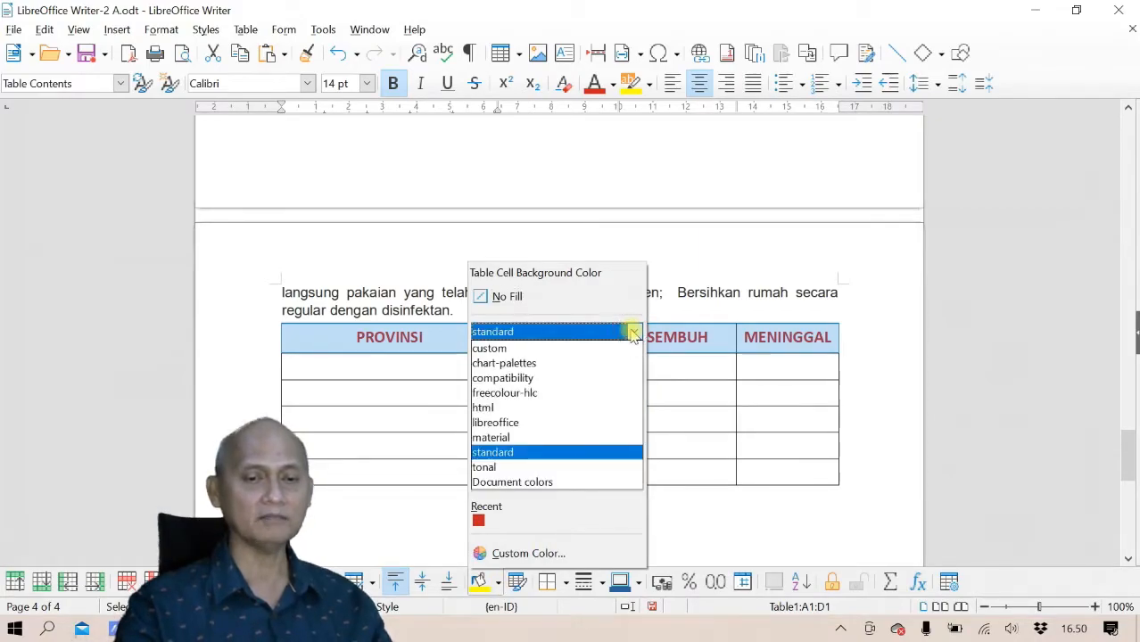
click(605, 505)
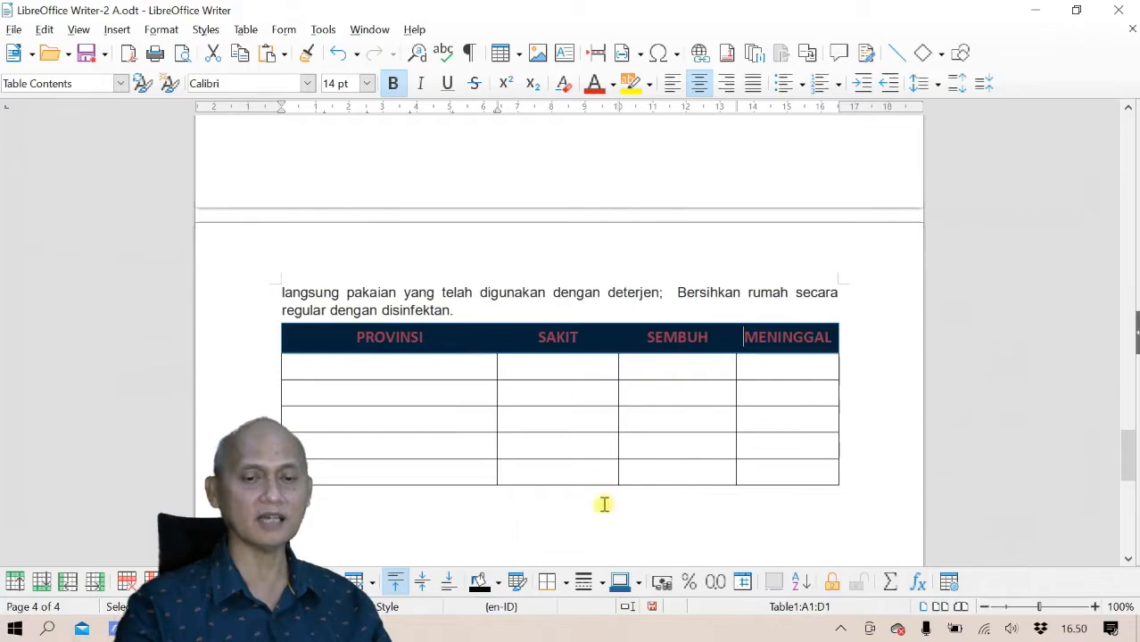
click(499, 580)
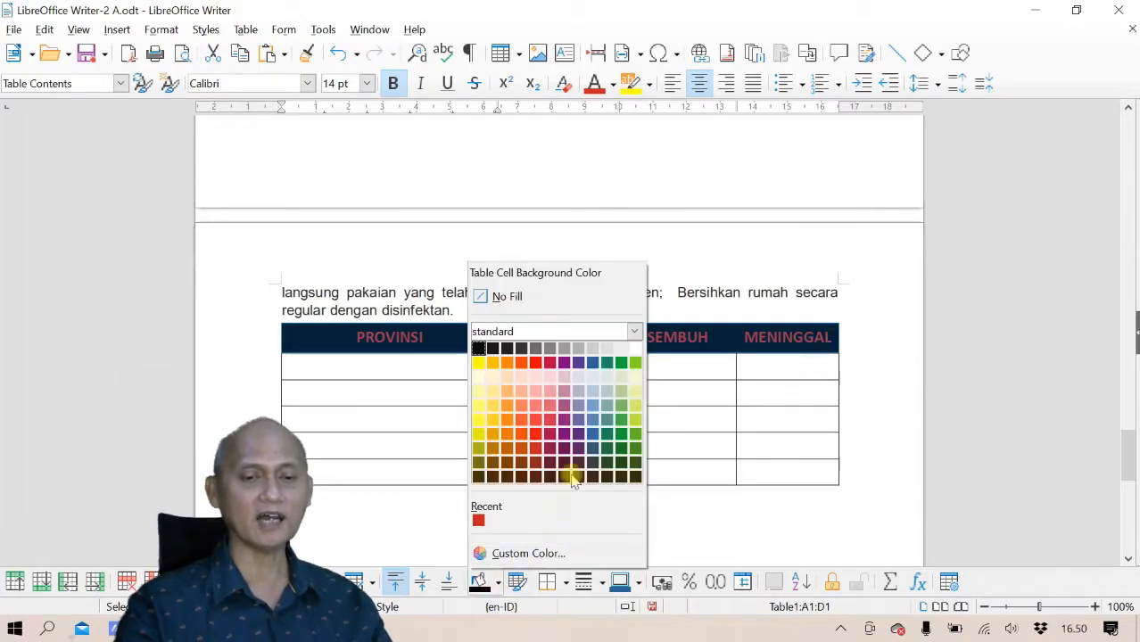
click(634, 407)
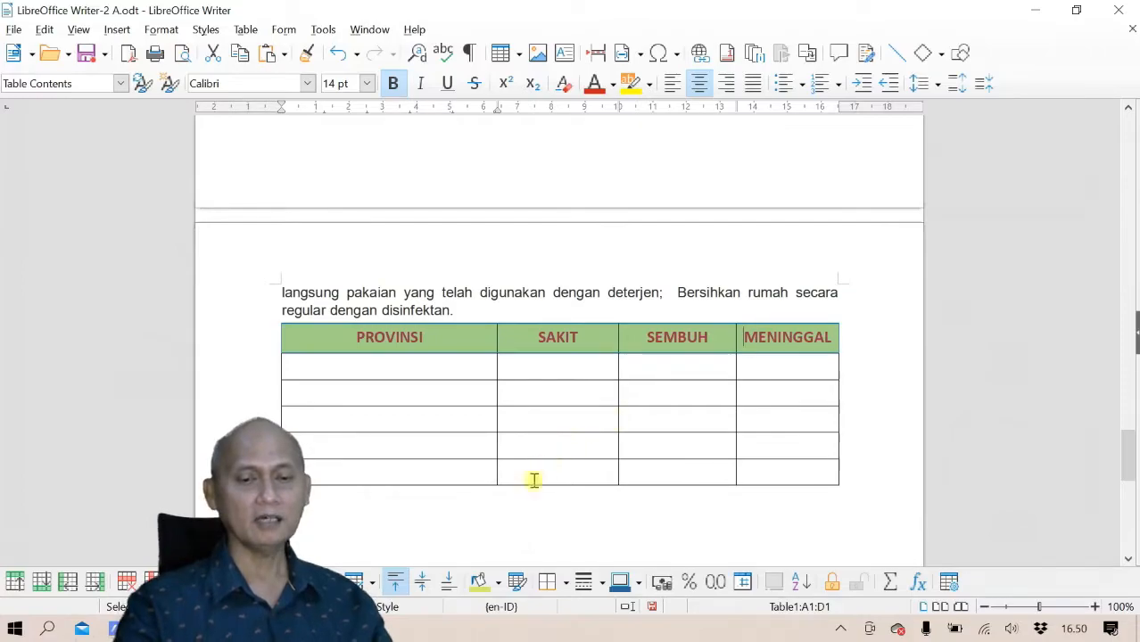
click(497, 584)
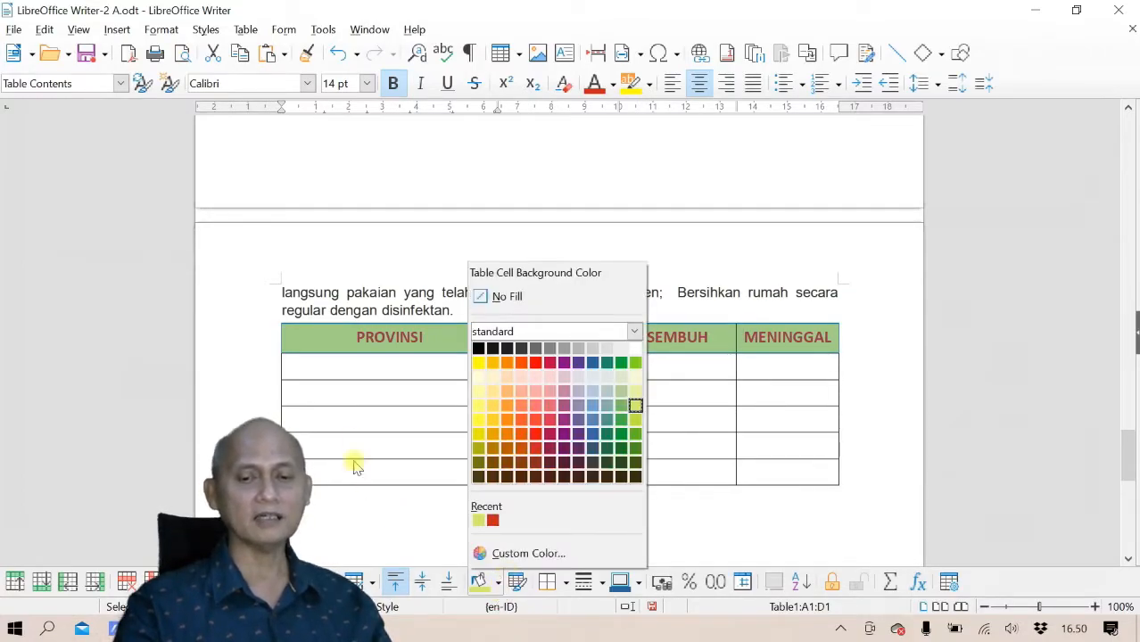
click(356, 430)
click(429, 391)
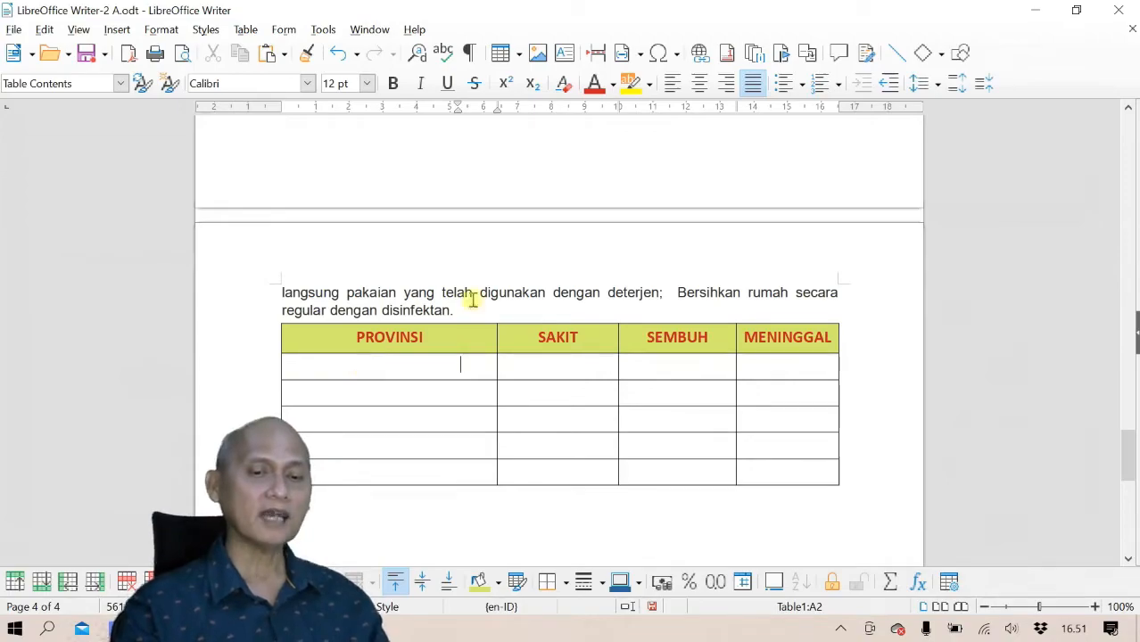
Widen the PROVINSI column slightly and increase the height of the table's header row
drag(496, 337, 500, 337)
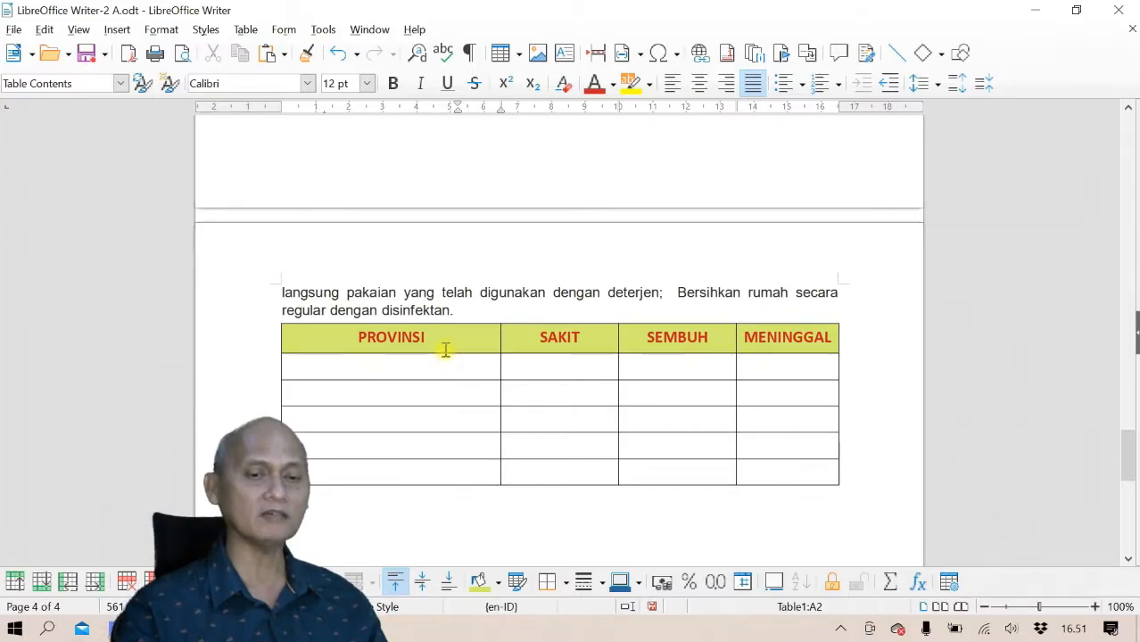
mouse_move(444, 353)
mouse_down()
mouse_move(443, 379)
mouse_move(445, 363)
mouse_up()
Try left, right and bottom alignment on the header row's text, then settle on centering it both horizontally and vertically
drag(285, 332, 767, 332)
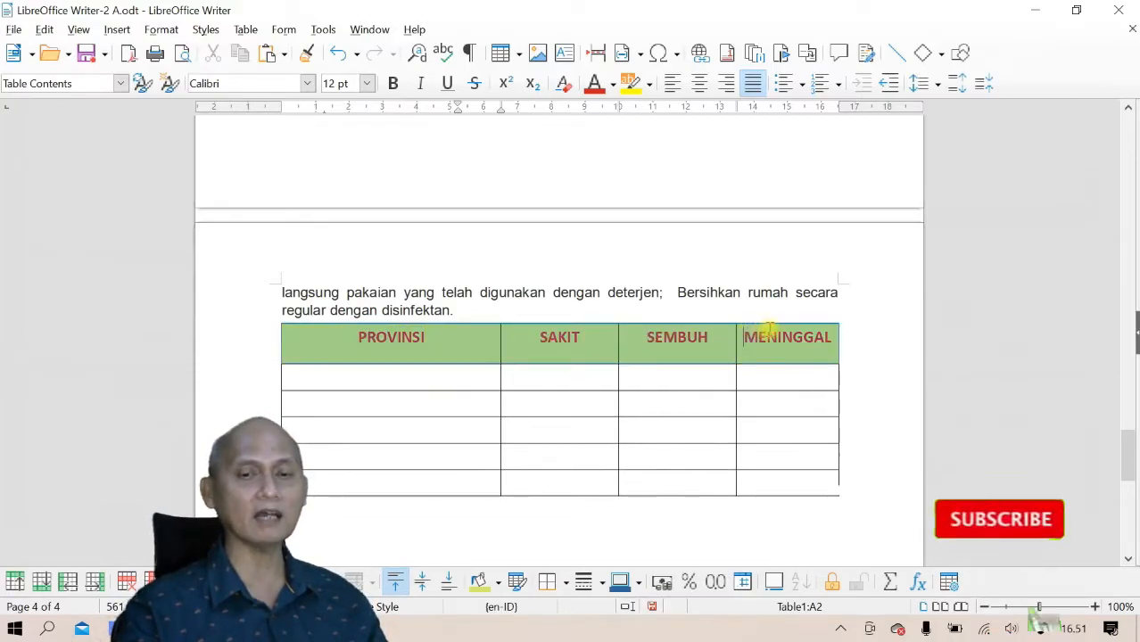
click(671, 83)
click(699, 83)
click(725, 83)
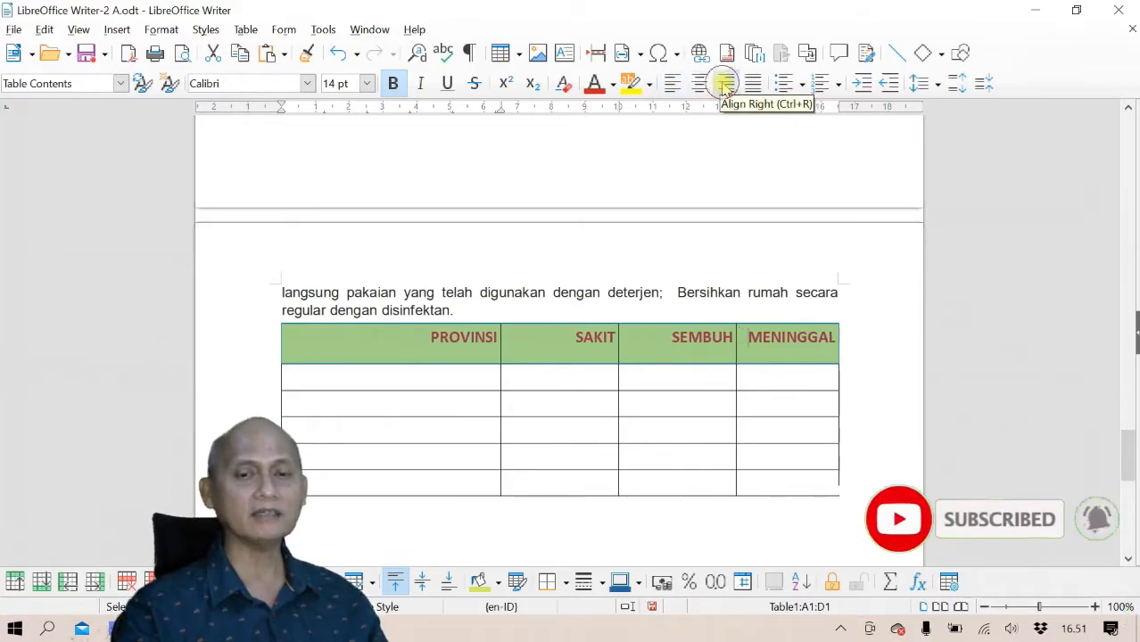
click(686, 85)
click(696, 84)
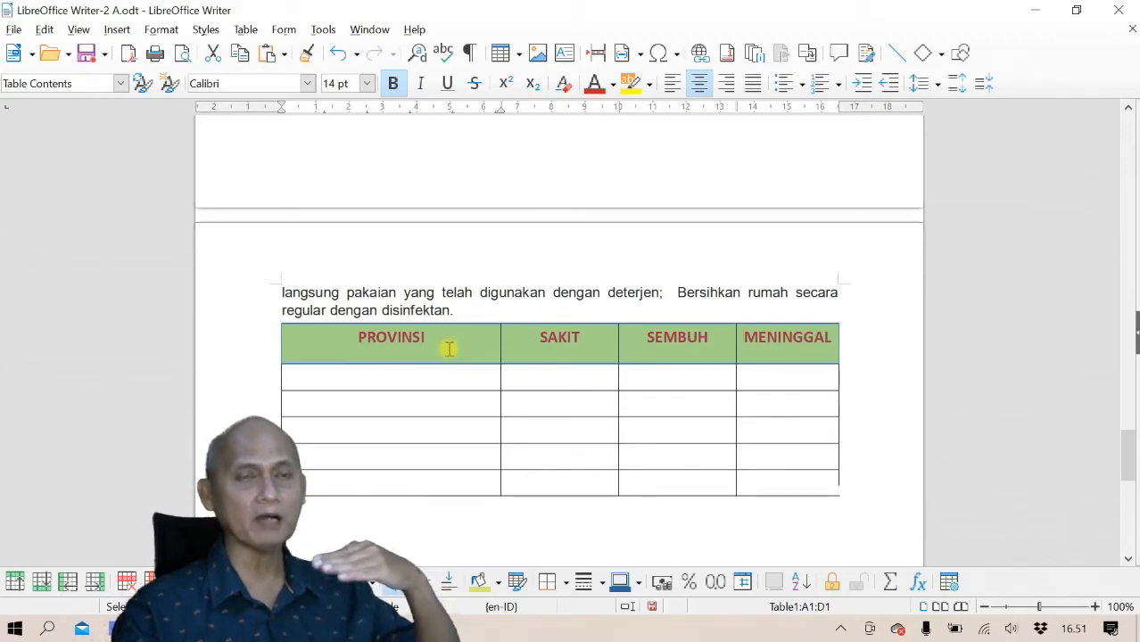
click(425, 583)
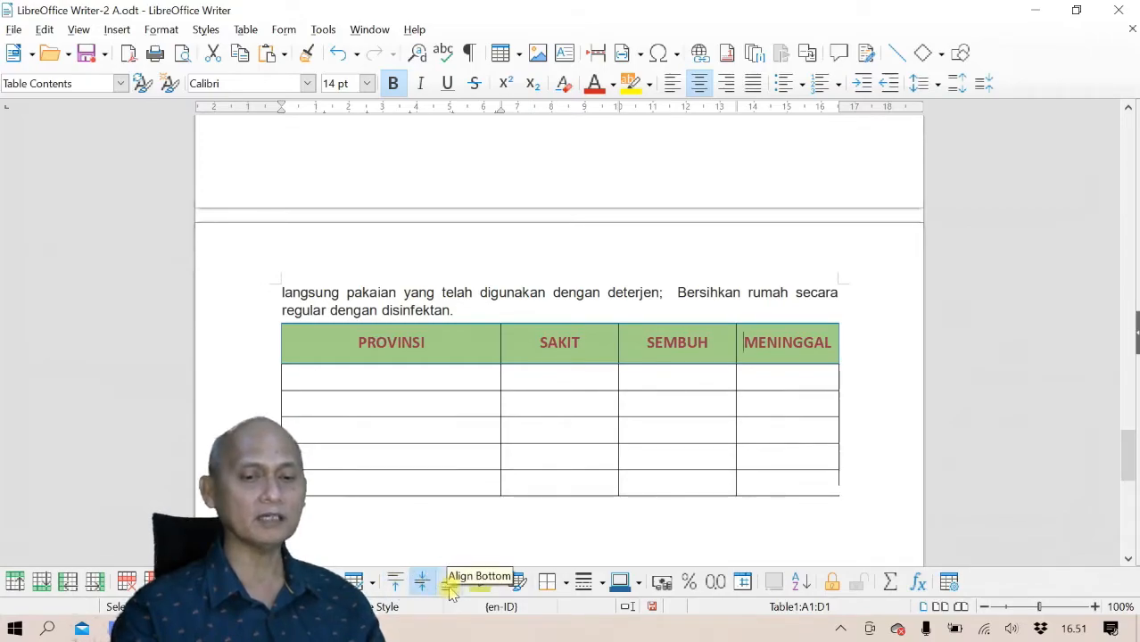
click(449, 588)
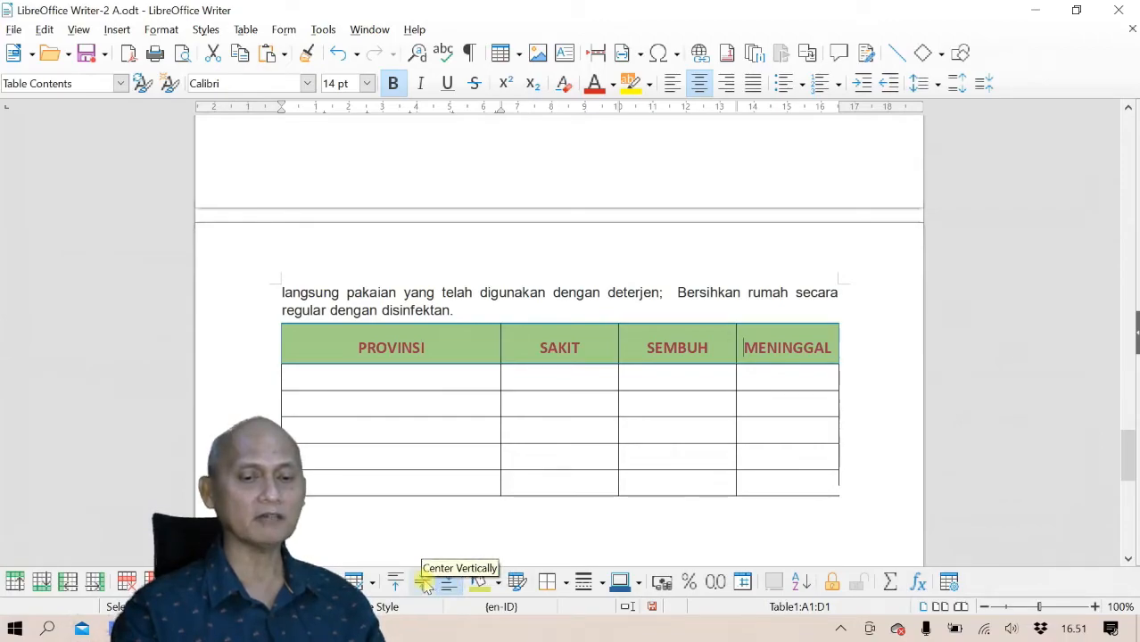
click(426, 584)
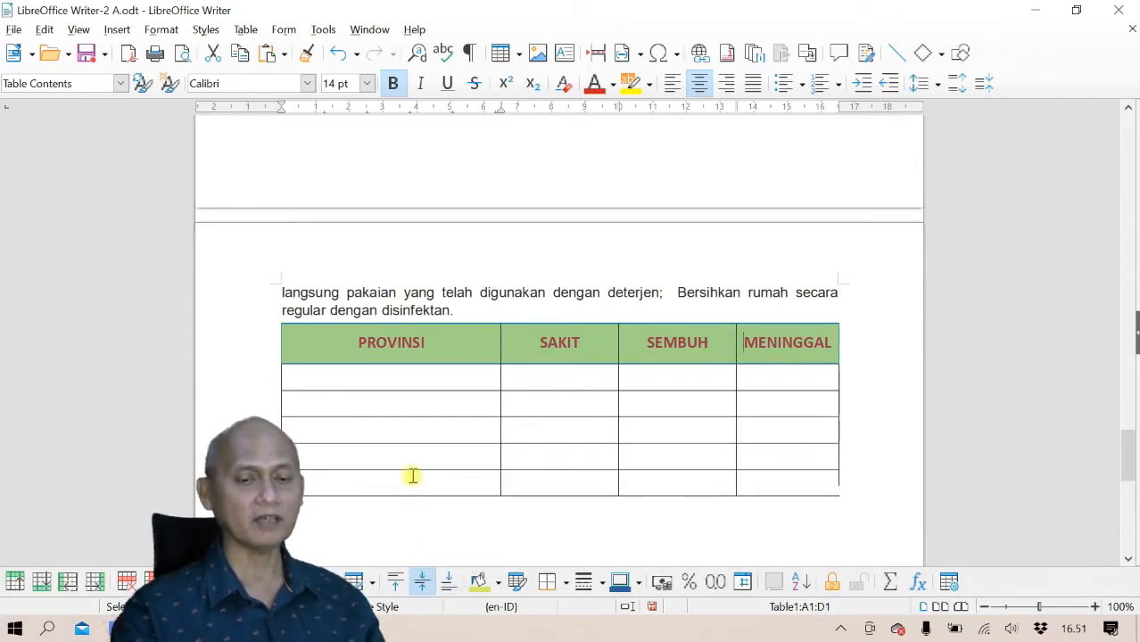
click(567, 584)
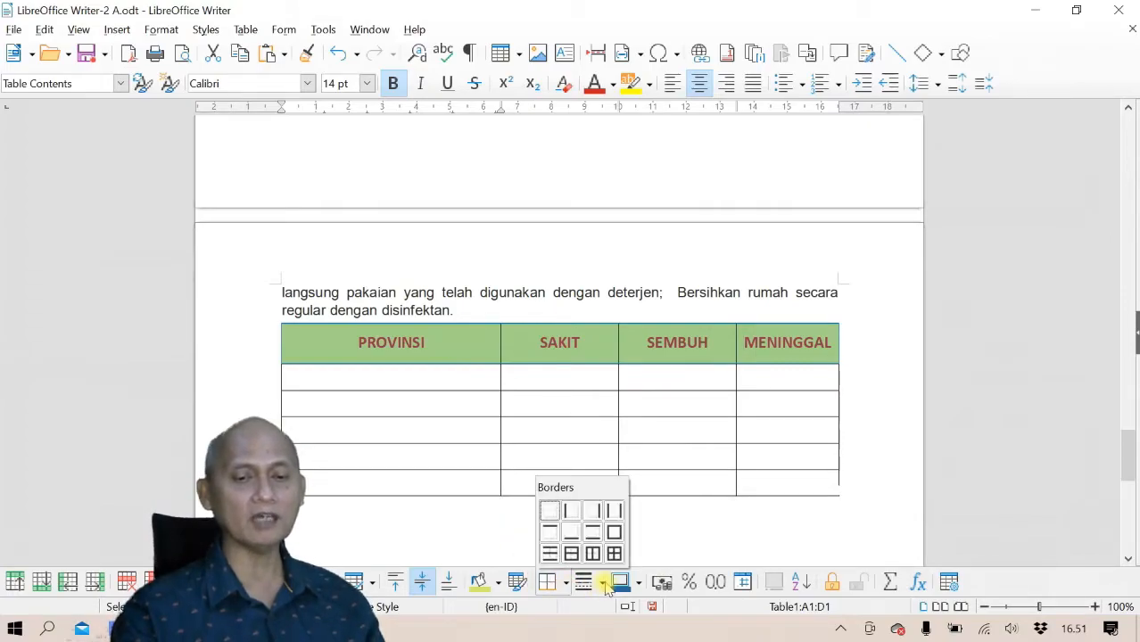
click(603, 584)
click(603, 584)
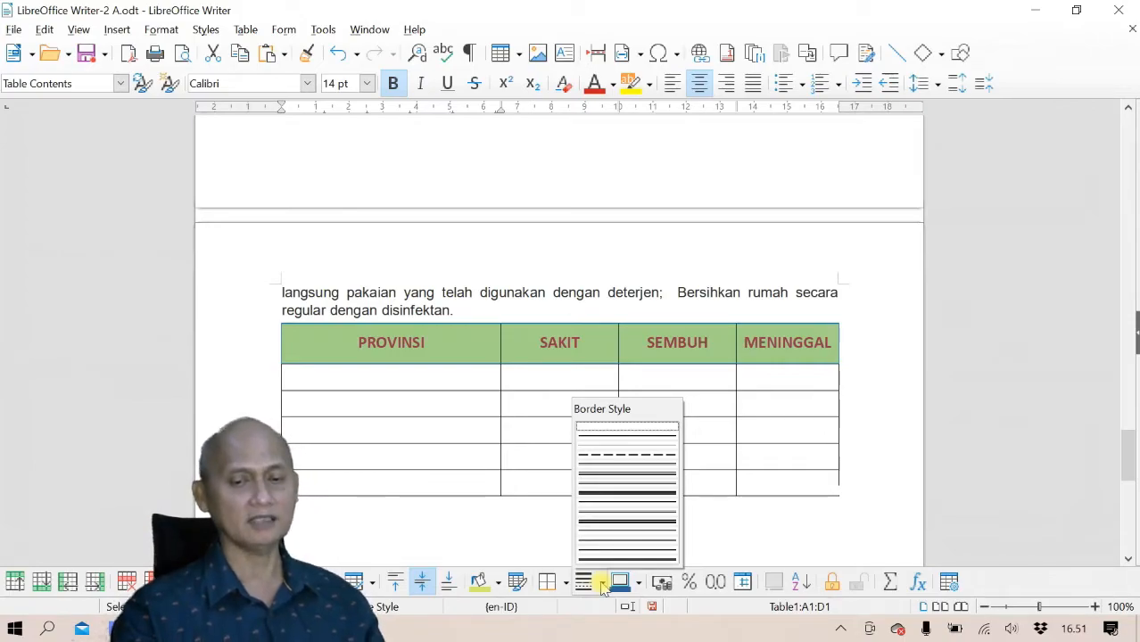
click(415, 423)
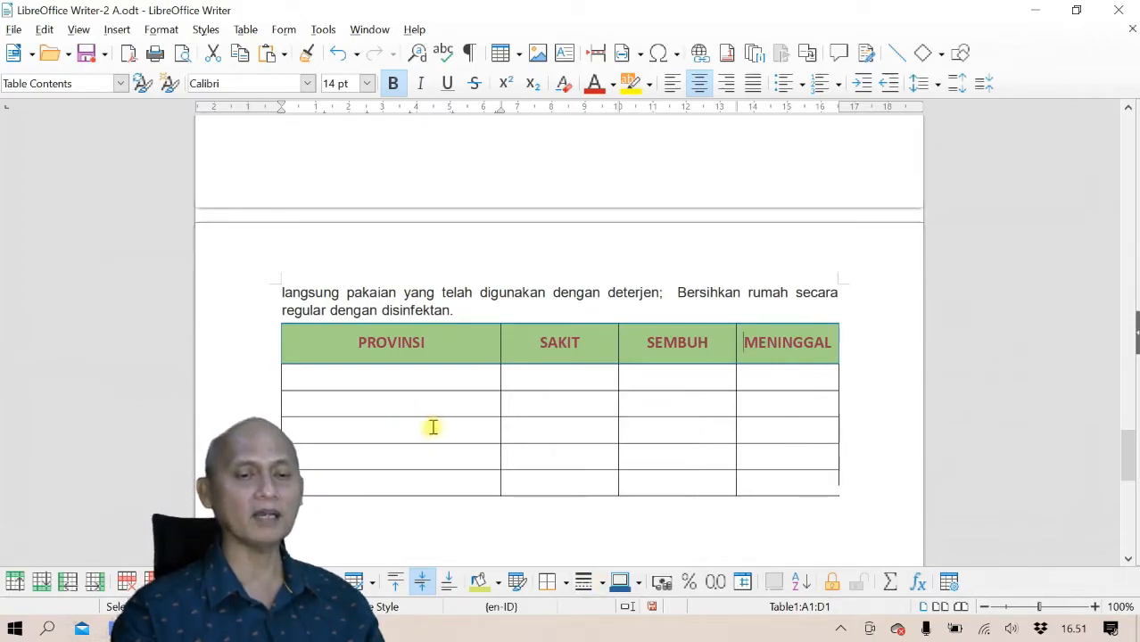